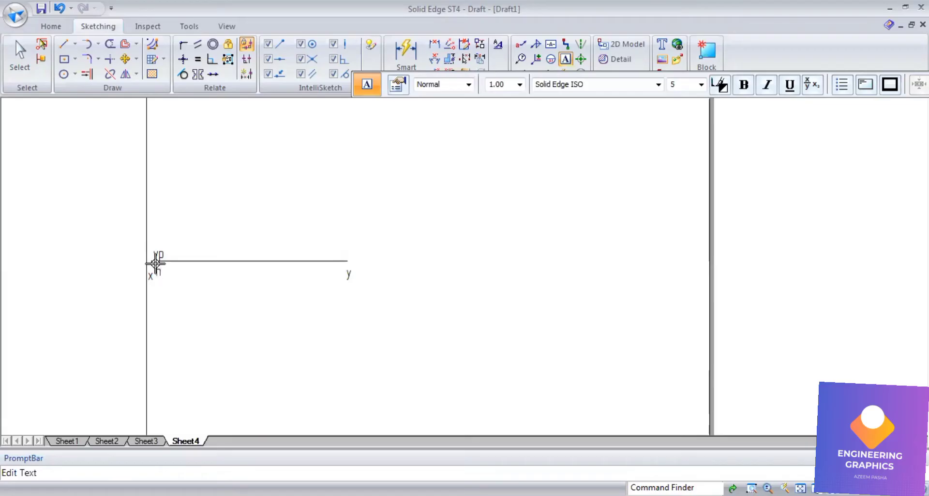
Check the frustum problem in the PDF and draw a 40 by 40 mm square below the xy line with 0.50 mm line width
key("alt+Tab")
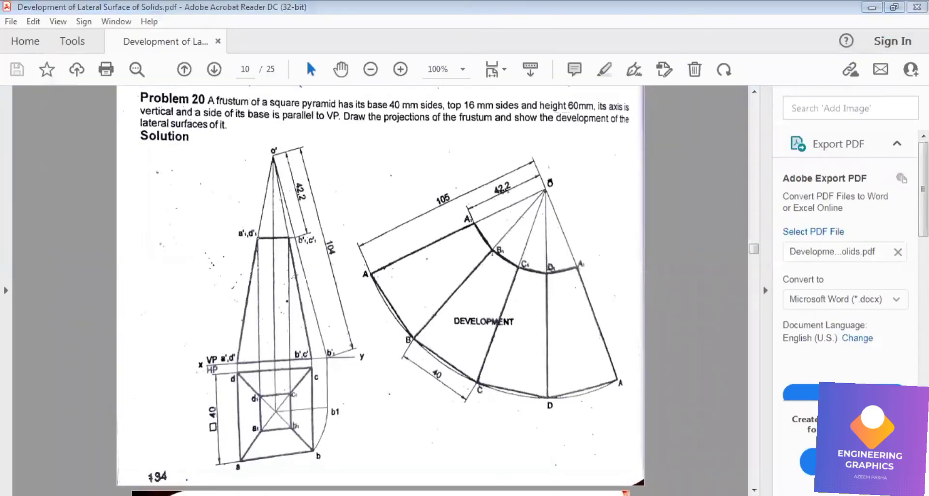
key("alt+Tab")
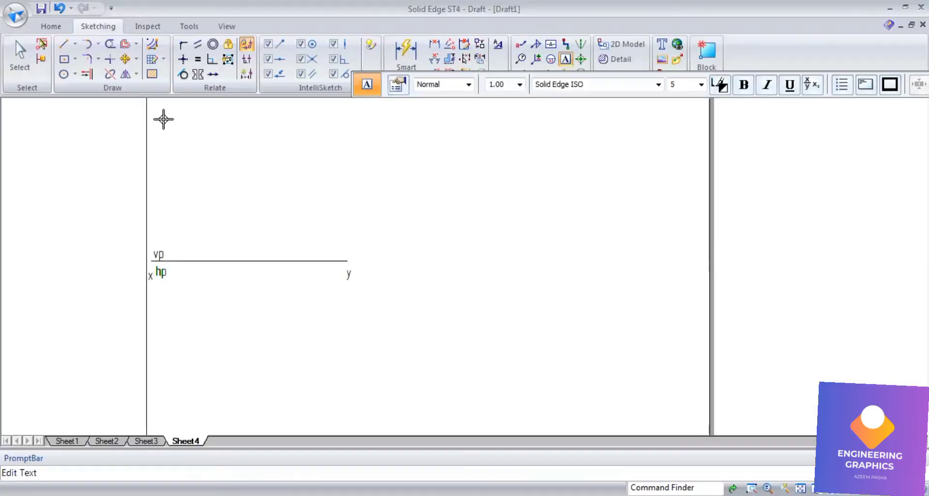
left_click(64, 59)
left_click(523, 95)
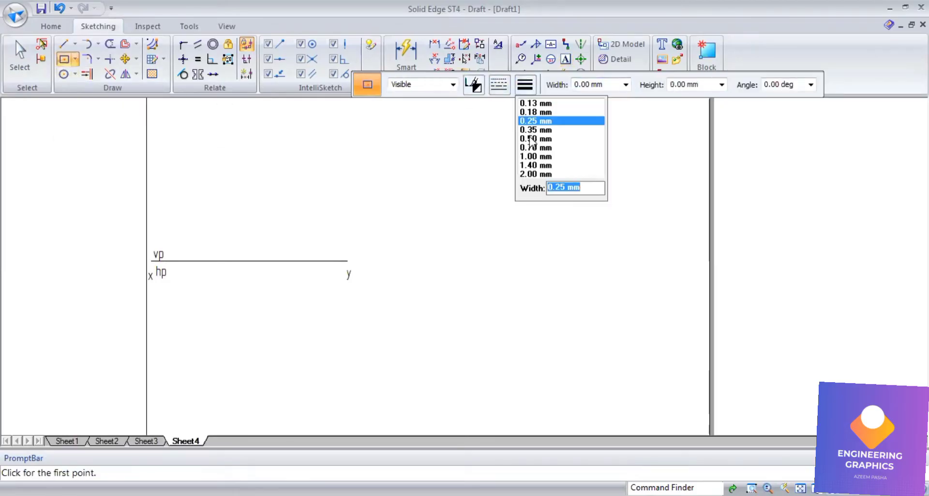
left_click(555, 137)
type("40")
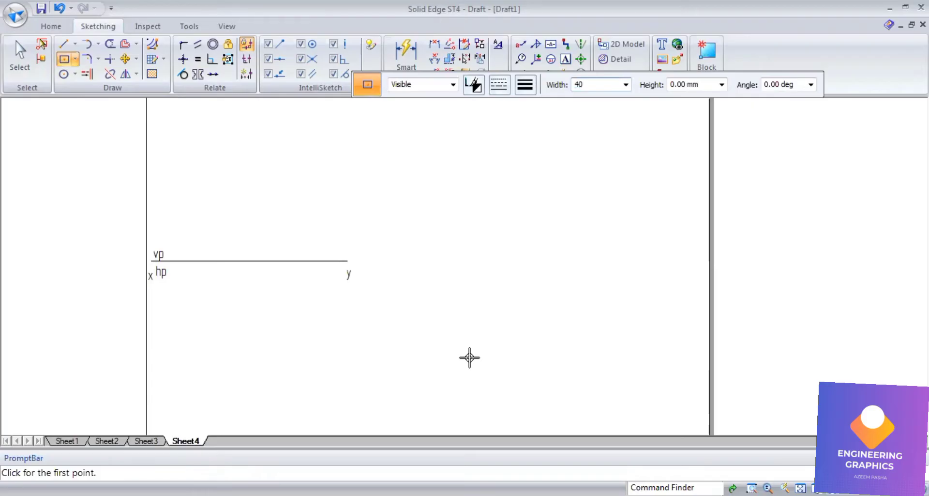
key("Tab")
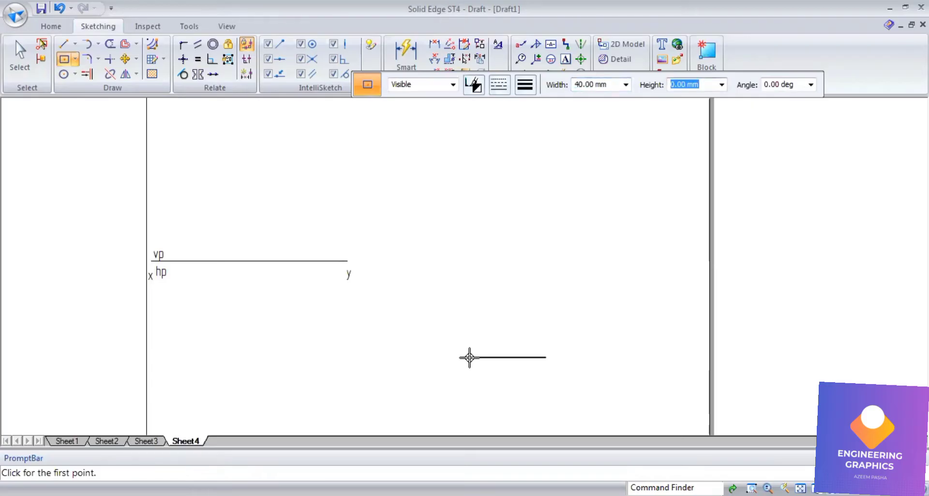
type("40")
key("Tab")
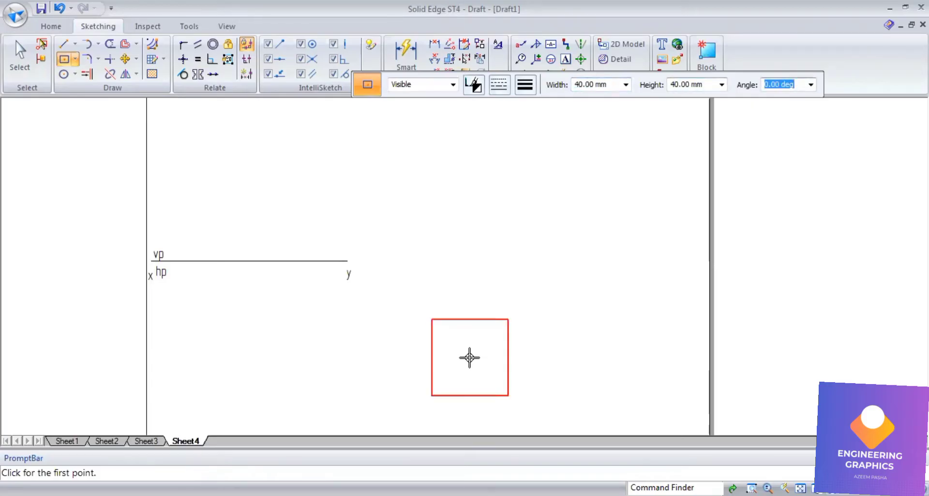
left_click(247, 330)
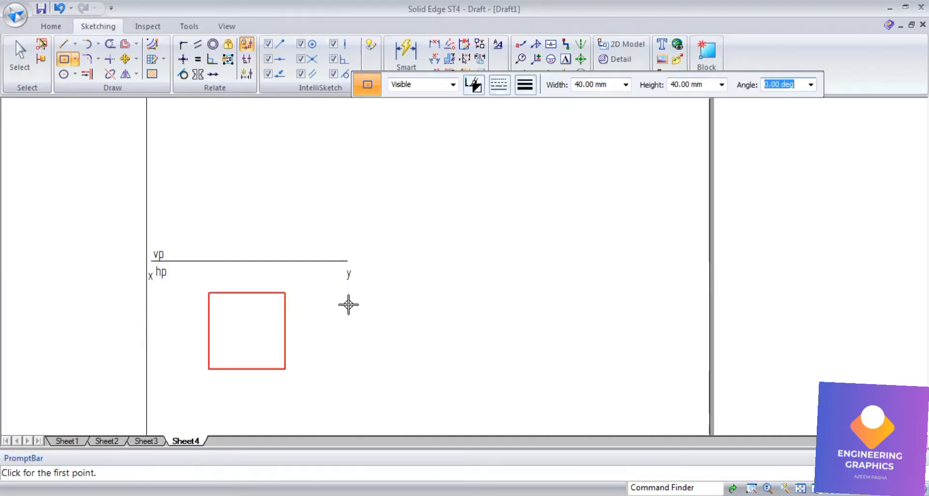
left_click(601, 85)
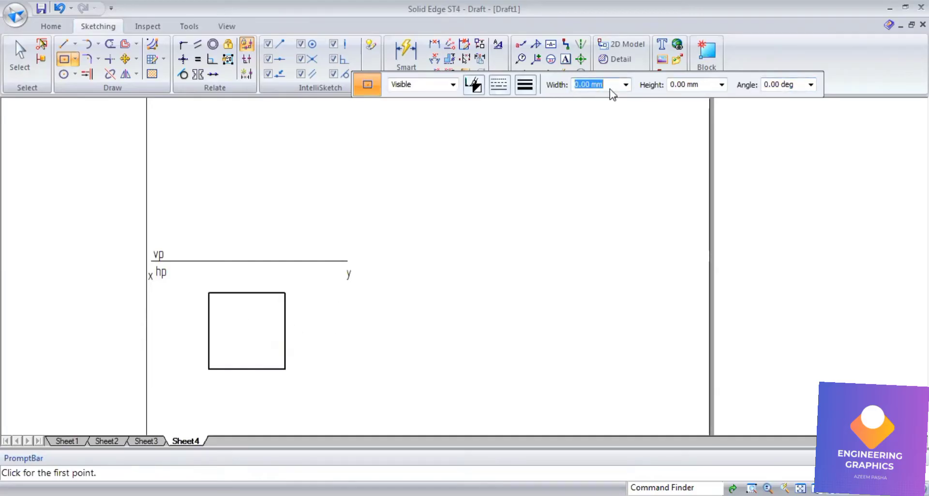
type("20")
key("Tab")
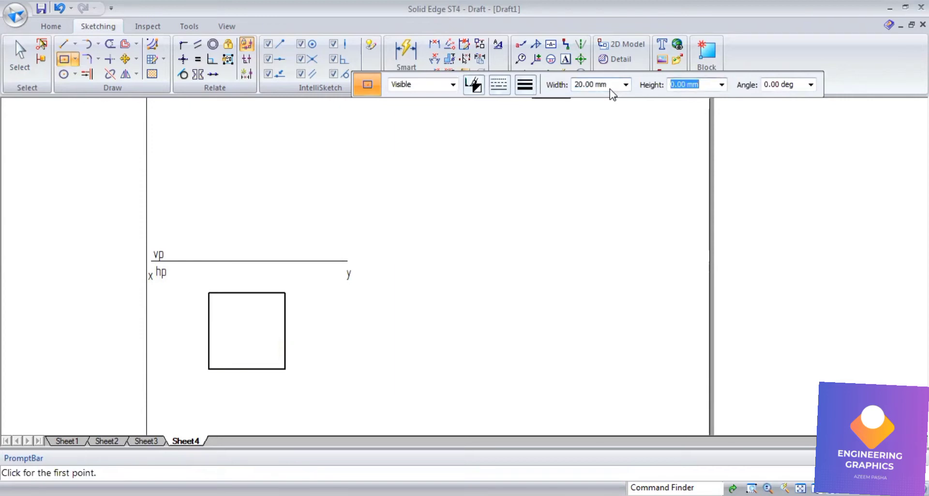
type("20")
key("Tab")
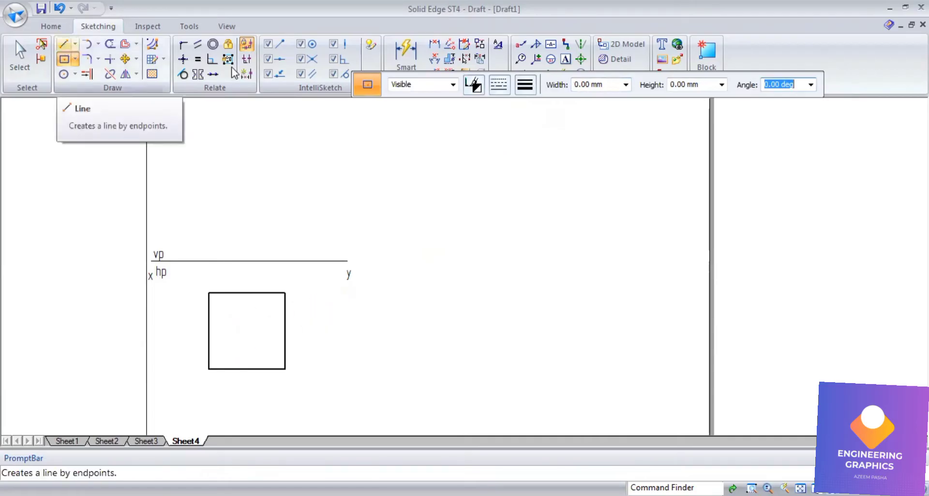
Draw both diagonals of the square as thin continuous lines between its opposite corners
left_click(65, 48)
left_click(523, 86)
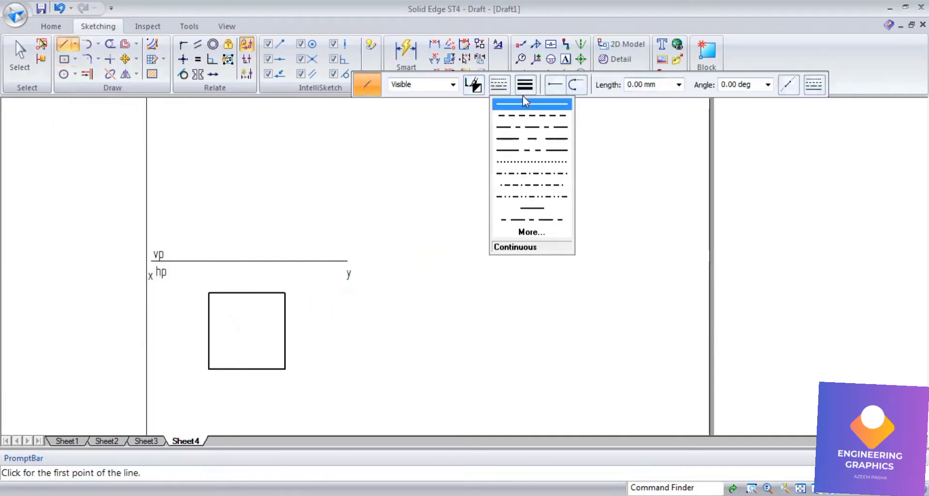
left_click(524, 100)
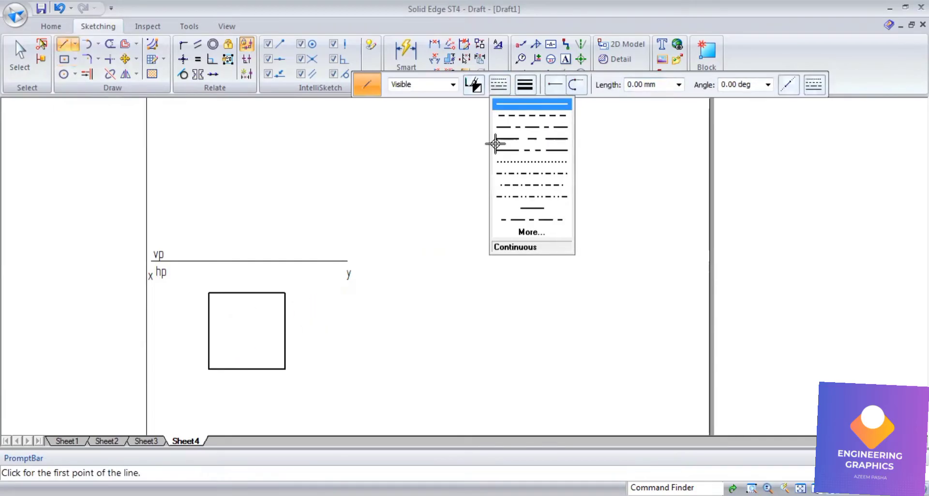
left_click(210, 292)
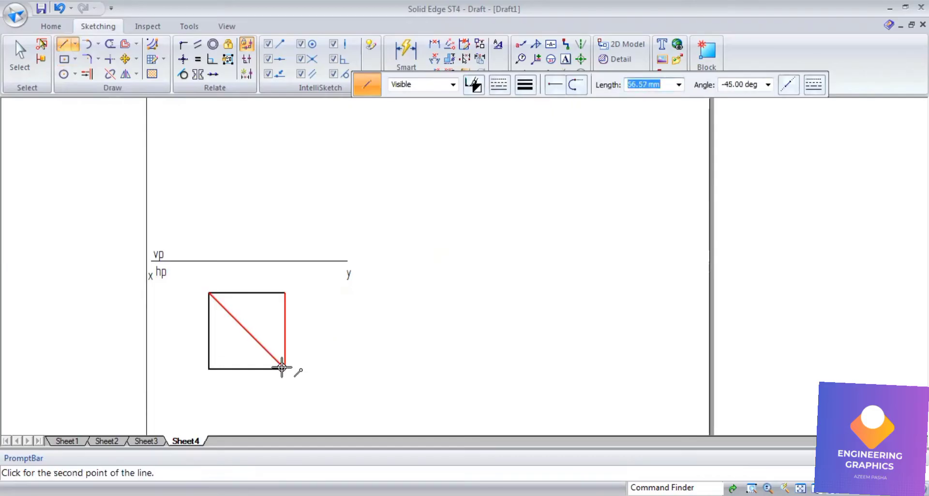
left_click(282, 366)
right_click(203, 368)
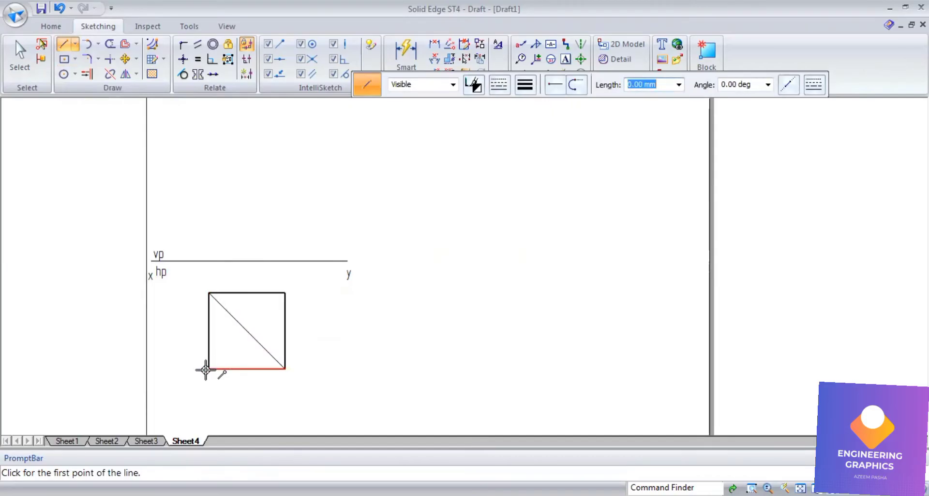
left_click(285, 292)
right_click(285, 294)
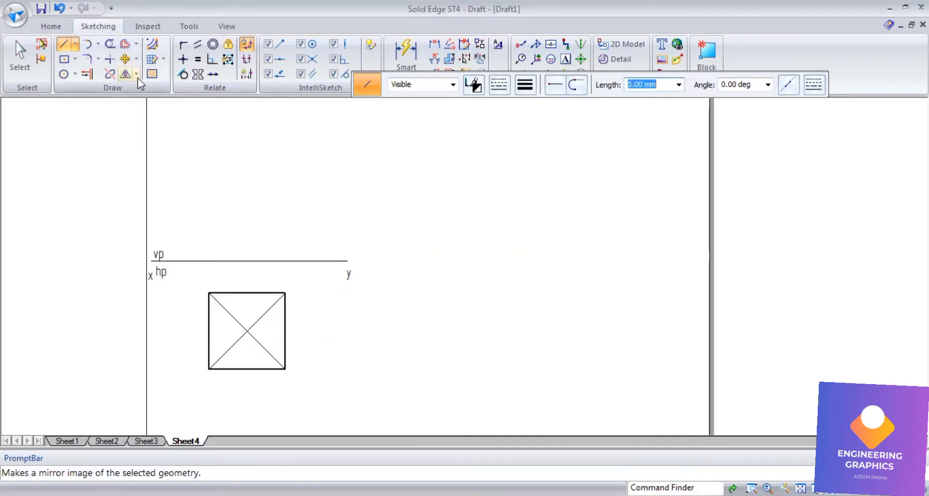
Draw a 20 by 20 mm square centred on the intersection of the diagonals, using a 0.50 mm line width
left_click(75, 59)
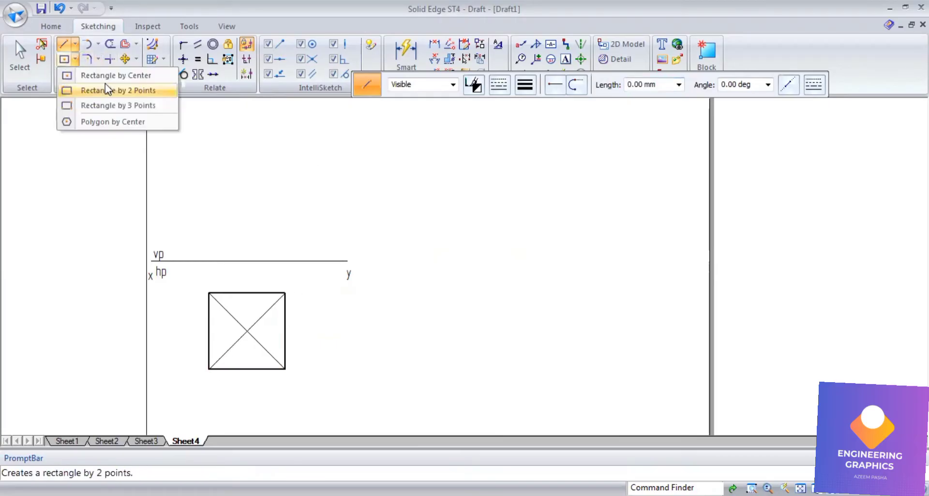
left_click(111, 76)
left_click(527, 90)
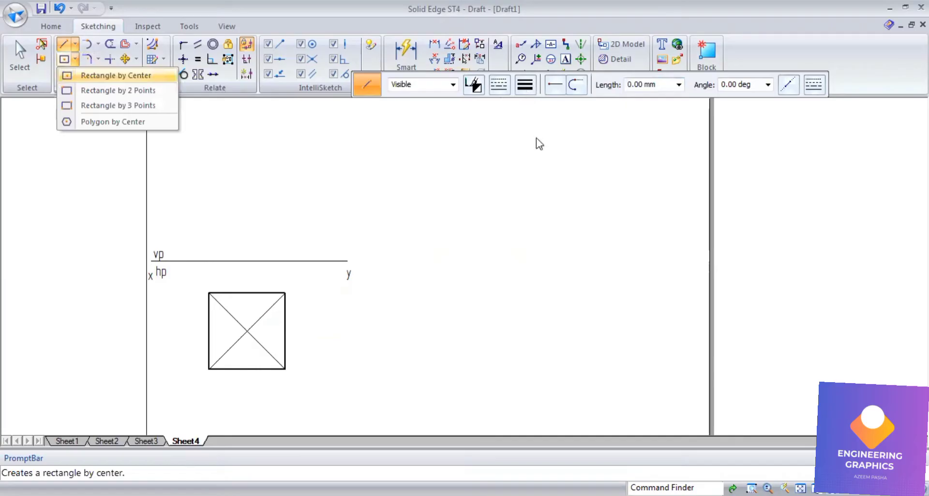
left_click(537, 139)
type("20")
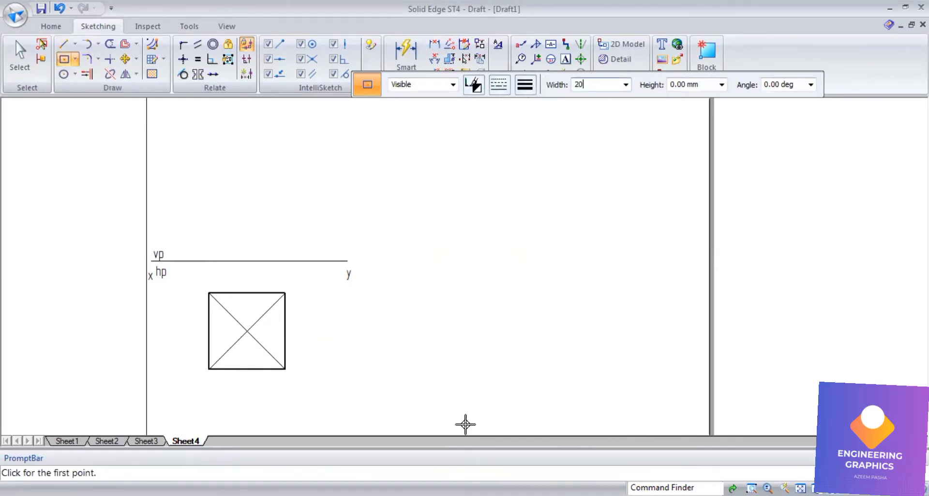
key("Tab")
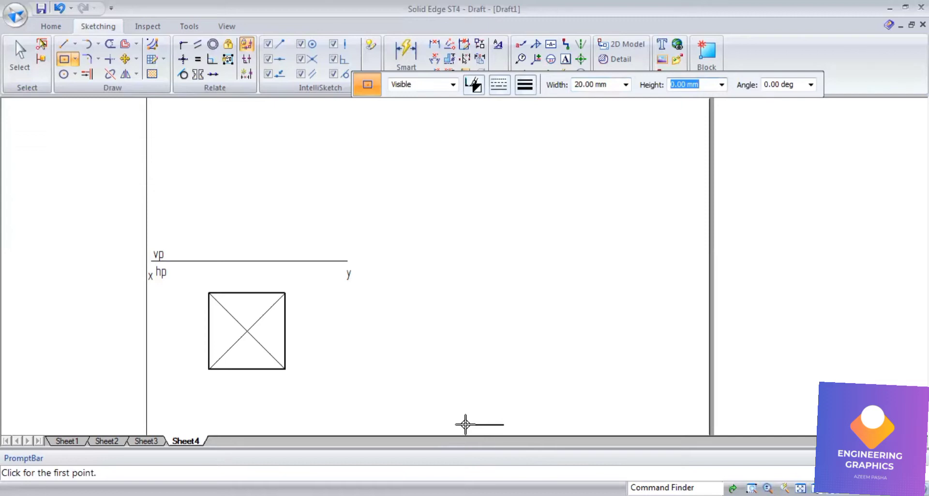
type("20")
key("Tab")
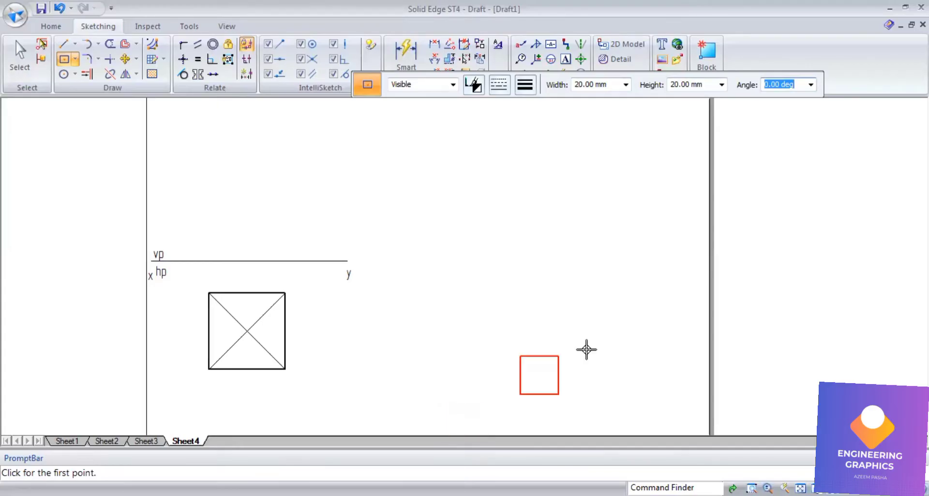
left_click(248, 330)
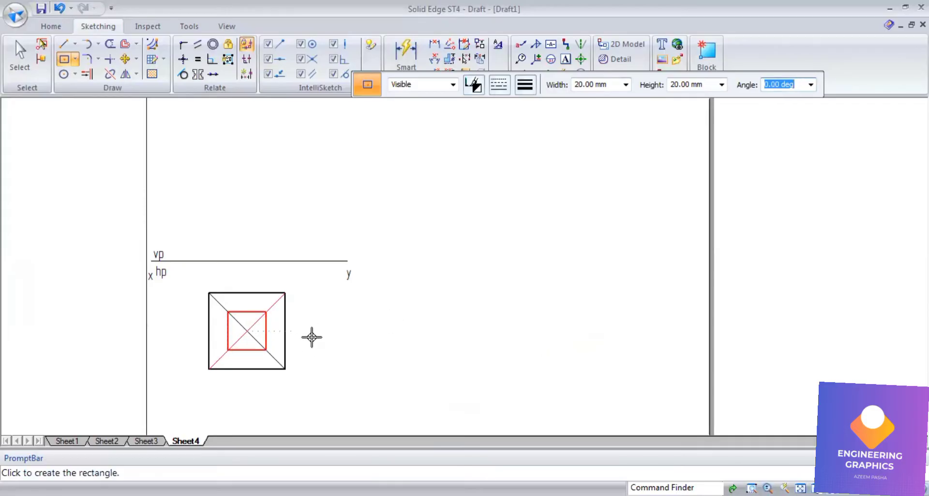
left_click(400, 326)
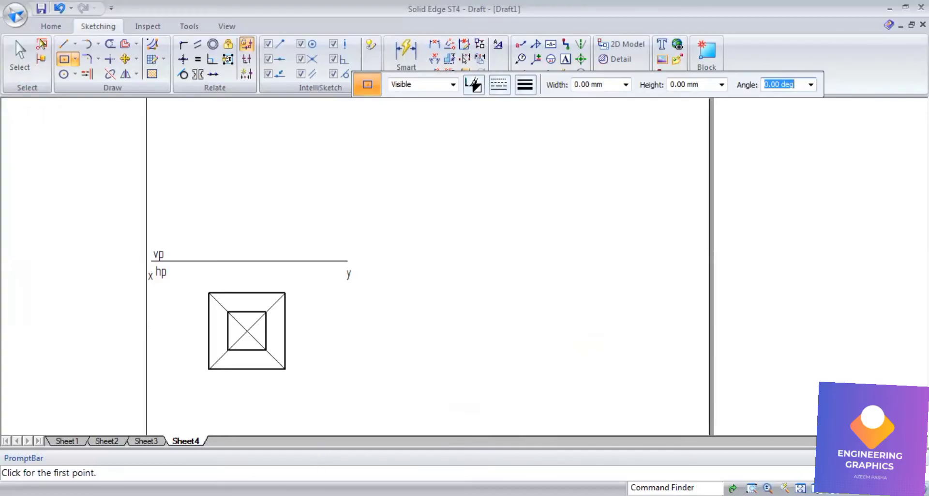
Consult the PDF figure and dimension the left sides of the outer and inner squares
key("alt+Tab")
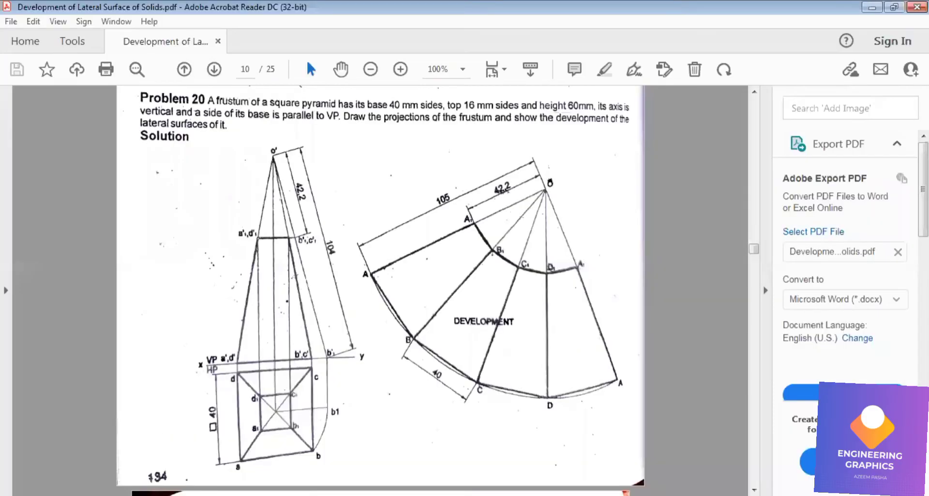
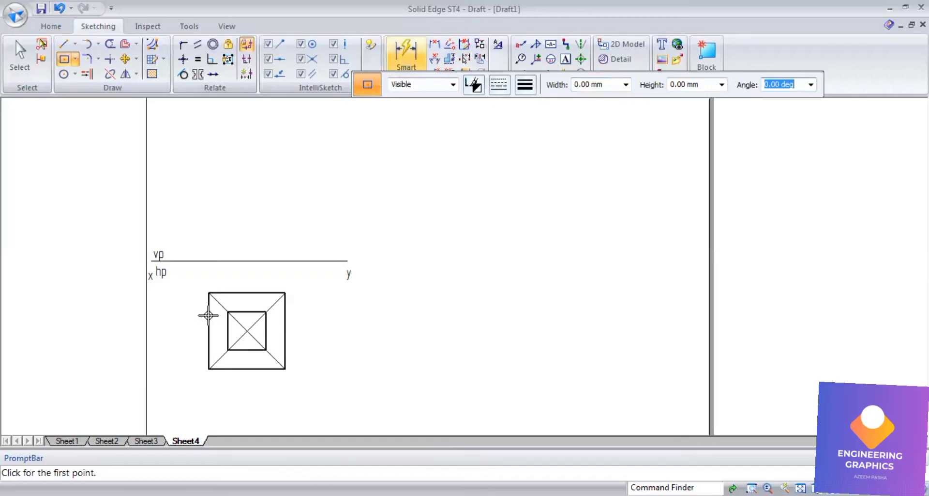
left_click(169, 329)
left_click(227, 334)
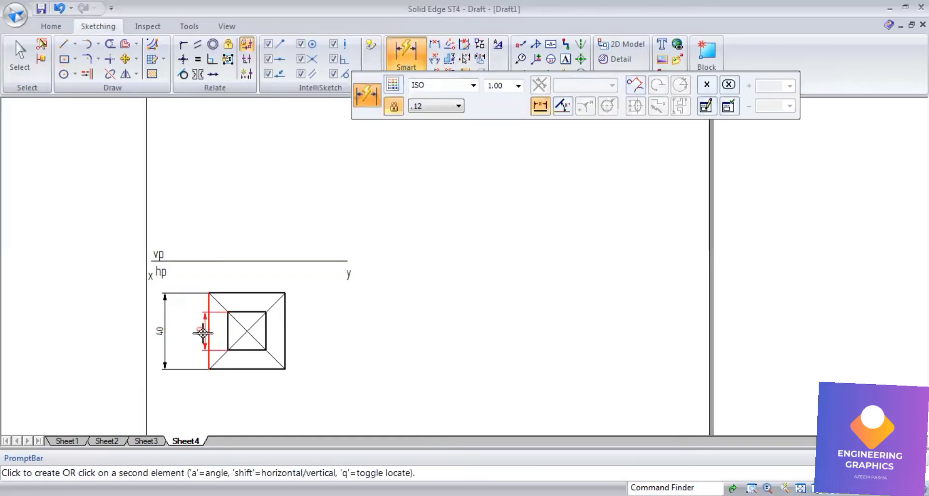
left_click(193, 328)
Label the outer square's corners a, b, c and d counterclockwise from the lower-left corner, following the PDF figure
key("alt+Tab")
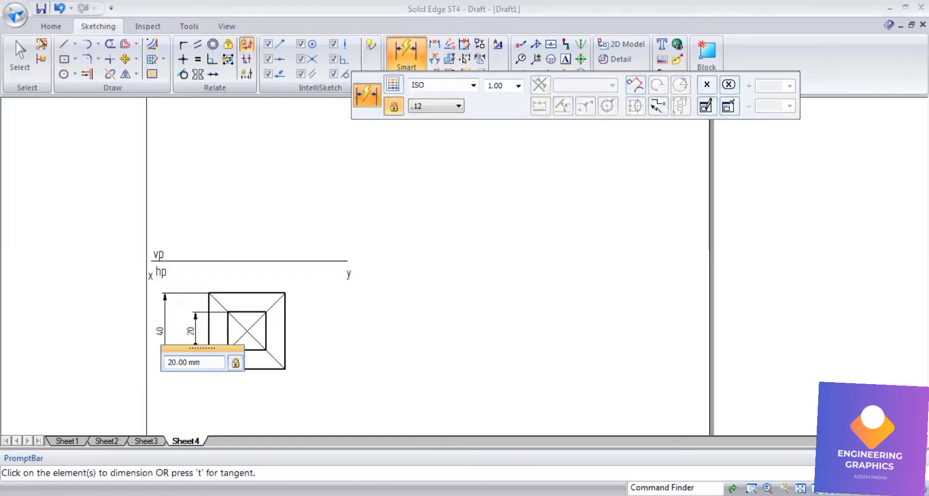
key("alt+Tab")
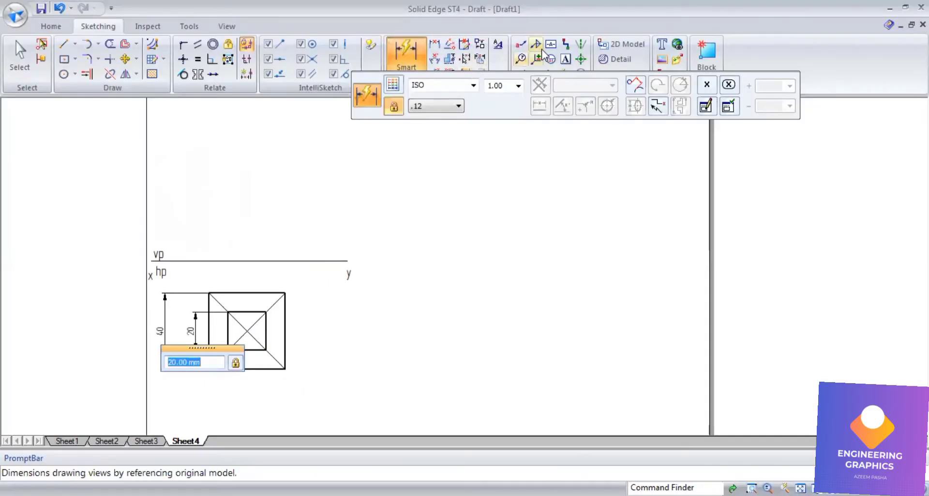
left_click(565, 60)
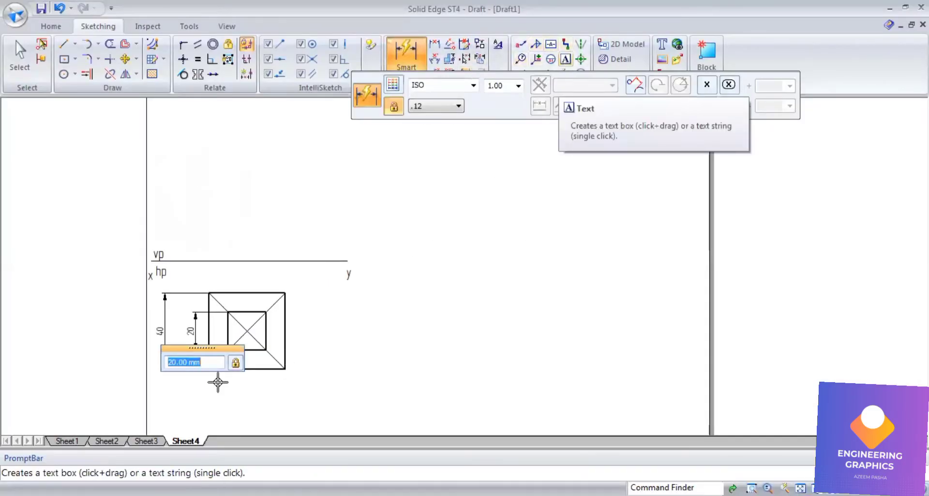
left_click(204, 375)
type("a")
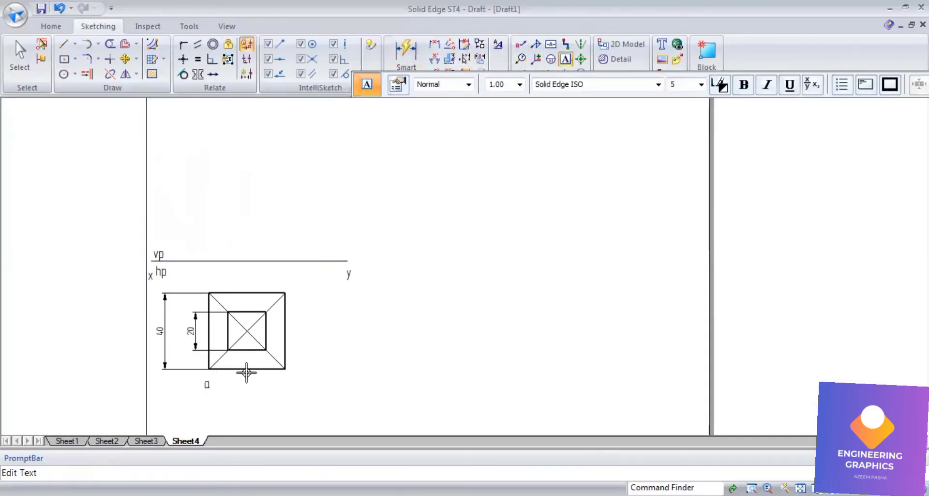
left_click(283, 377)
type("b")
left_click(198, 282)
type("d")
Label the inner square's corners a1, b1, c1 and d1 counterclockwise from its lower-left corner
left_click(226, 349)
type("a1")
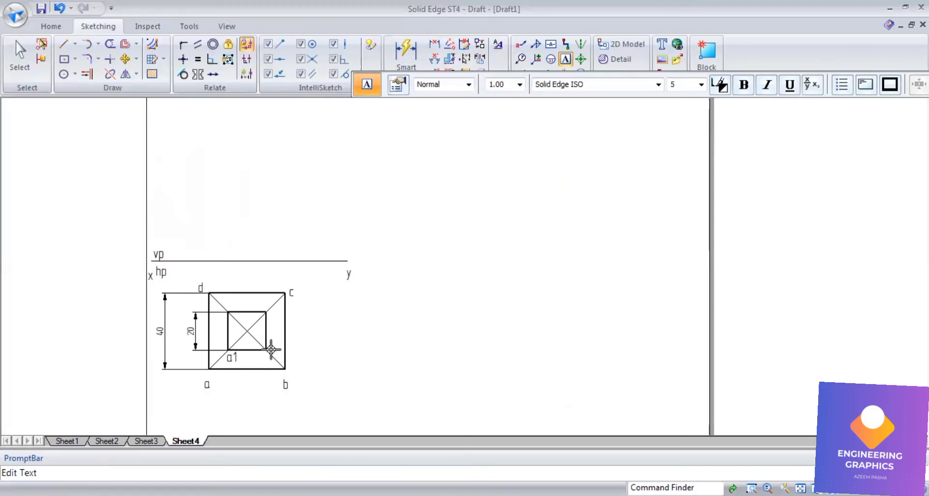
left_click(271, 349)
type("b1")
left_click(270, 303)
type("c1")
left_click(216, 296)
type("d1")
Draw a continuous vertical projector from the intersection of the squares' diagonals up to the XY line
left_click(65, 51)
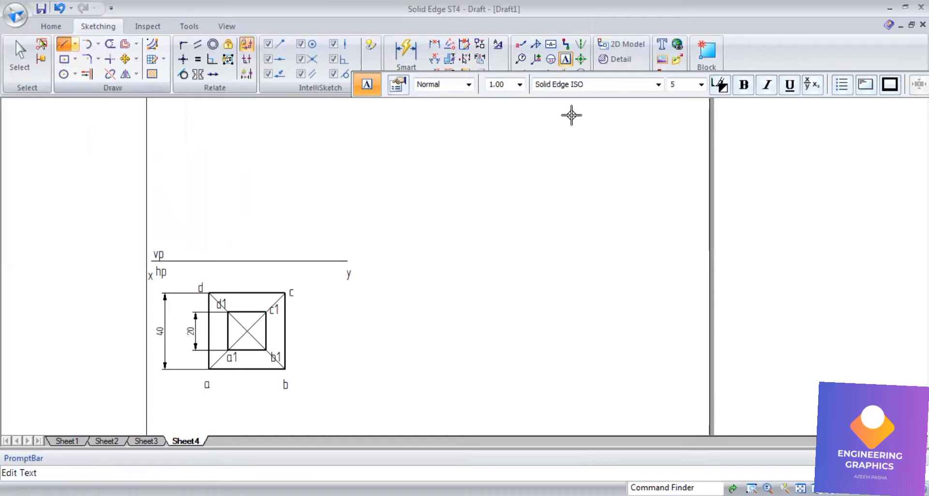
left_click(525, 85)
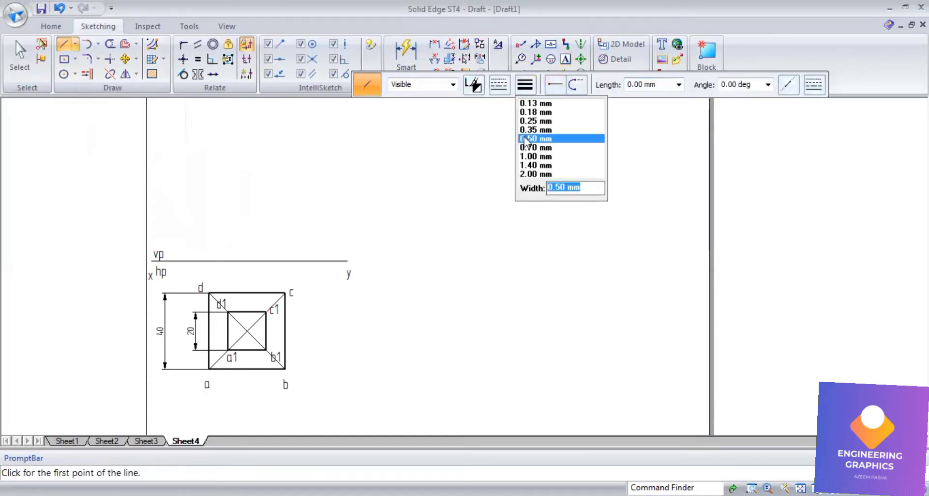
left_click(500, 84)
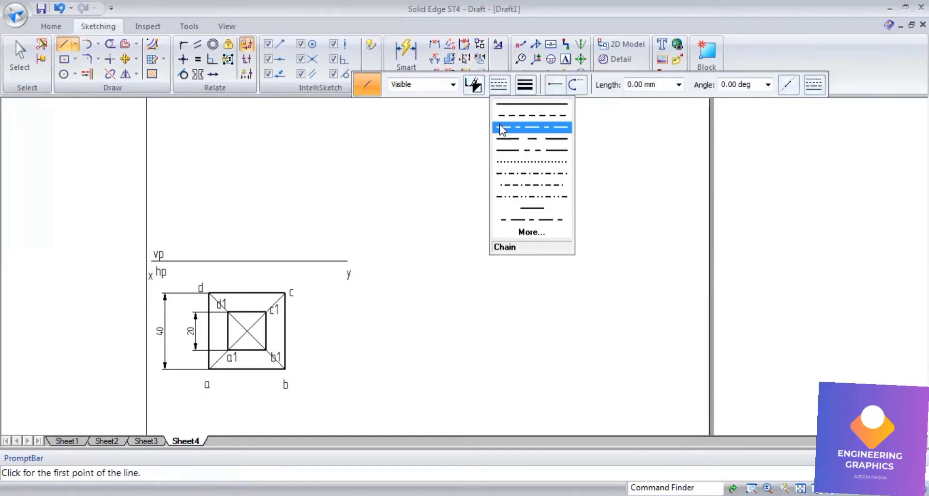
left_click(501, 128)
scroll(247, 331, "up", 4)
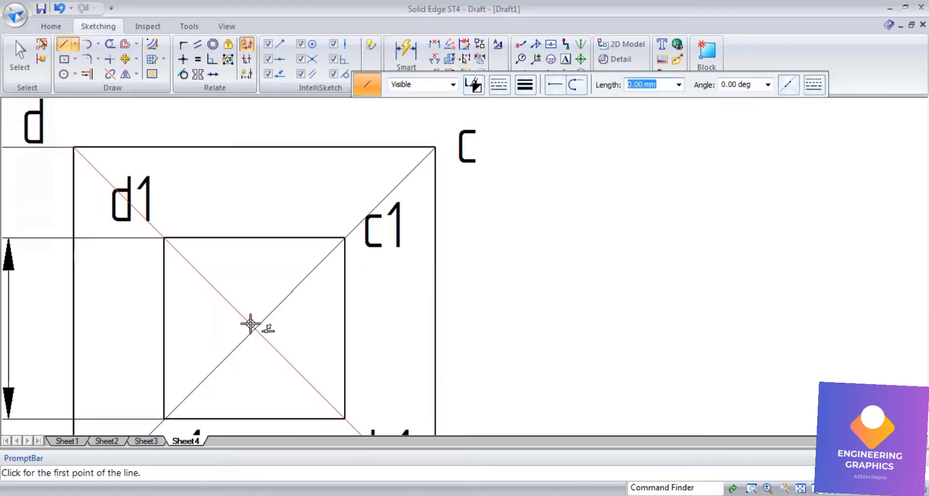
left_click(255, 329)
scroll(324, 276, "down", 5)
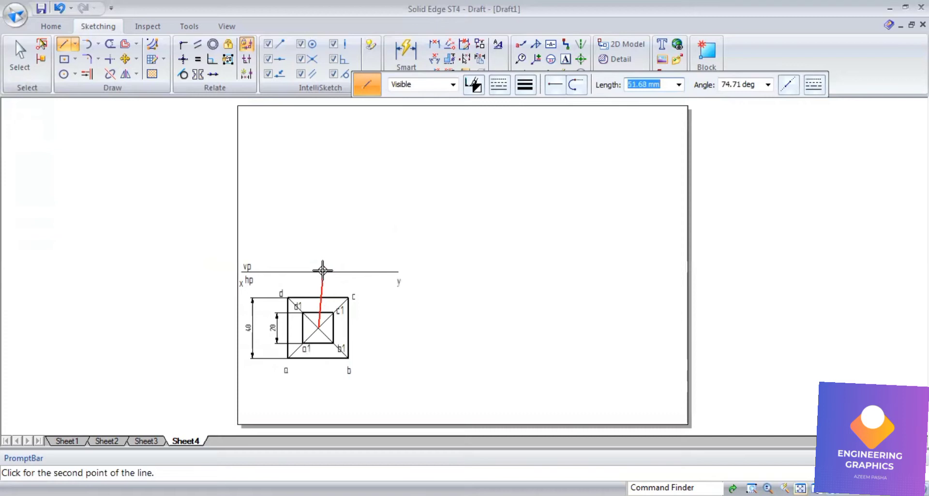
left_click(501, 94)
left_click(504, 105)
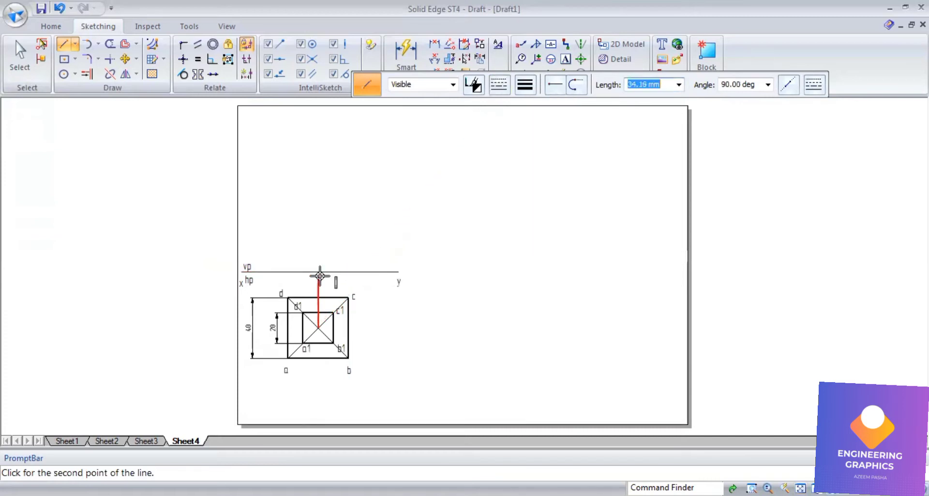
scroll(319, 276, "up", 3)
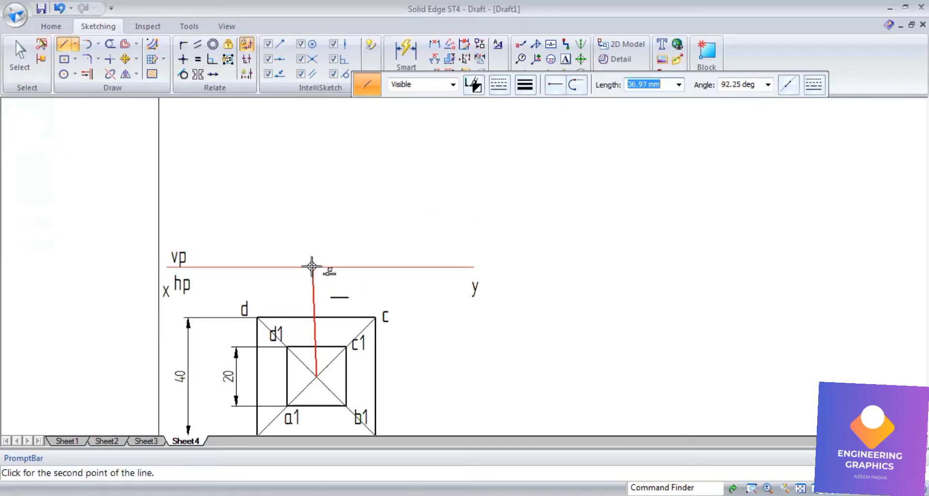
scroll(312, 266, "up", 4)
left_click(321, 267)
right_click(419, 308)
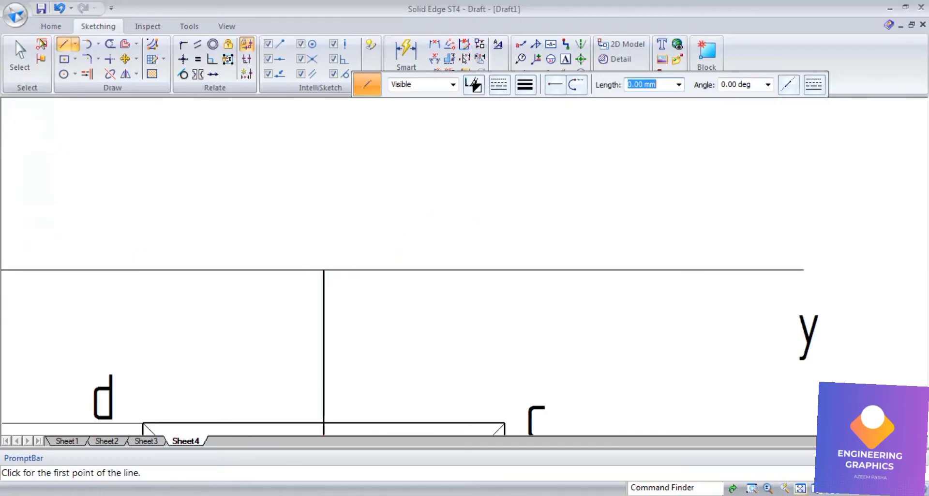
Set the line width of the central vertical projector to 0.13 mm
middle_click(268, 217)
middle_click(267, 217)
left_click(14, 64)
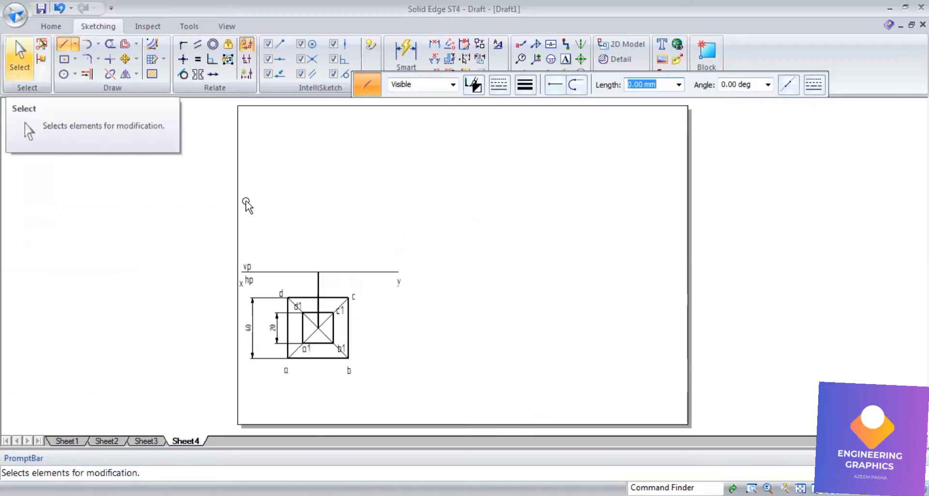
left_click(318, 282)
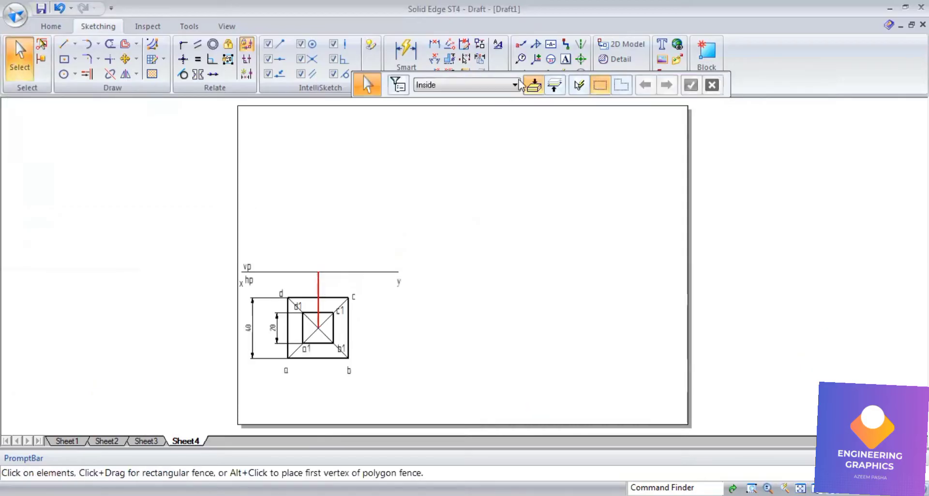
left_click(523, 85)
left_click(531, 103)
Draw continuous 0.13 mm vertical projectors from the outer square's corners d and c up to the XY line
left_click(62, 44)
left_click(525, 85)
left_click(524, 103)
left_click(500, 87)
left_click(507, 104)
scroll(295, 373, "up", 2)
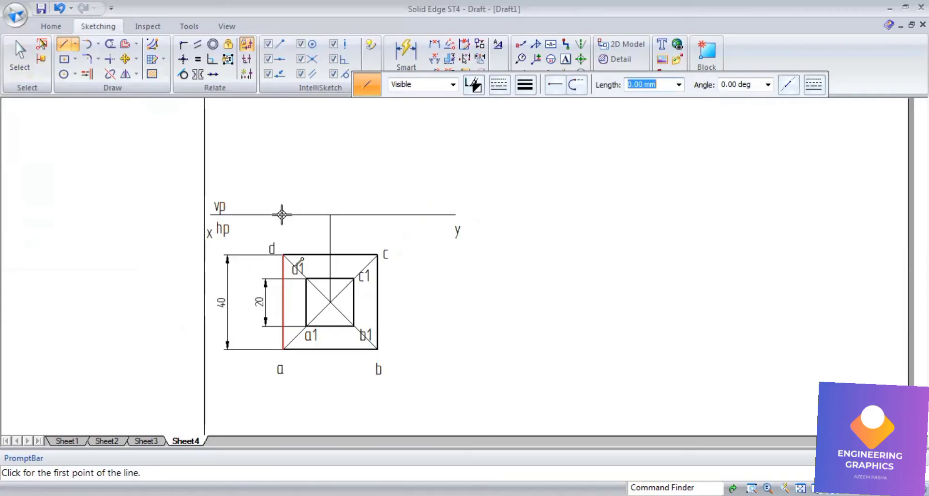
left_click(378, 254)
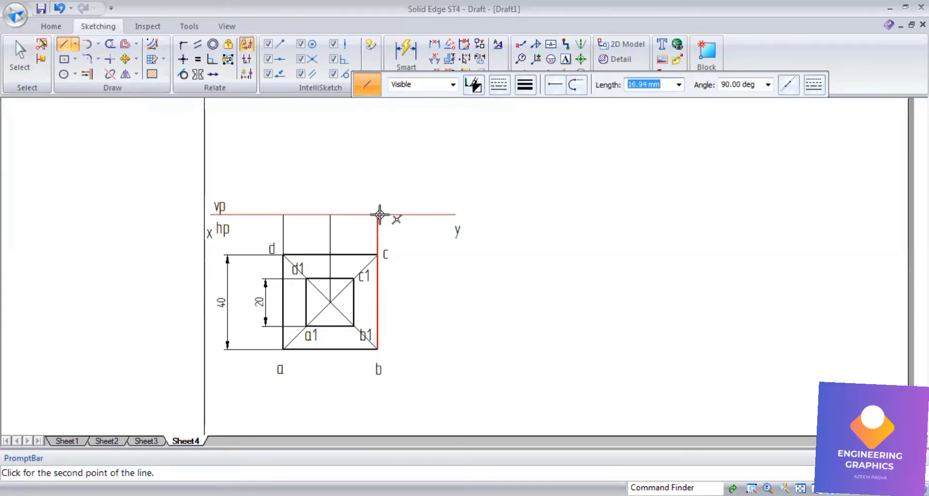
left_click(380, 215)
Draw vertical projectors from the inner square's corners d1 and c1 up to the XY line
left_click(305, 279)
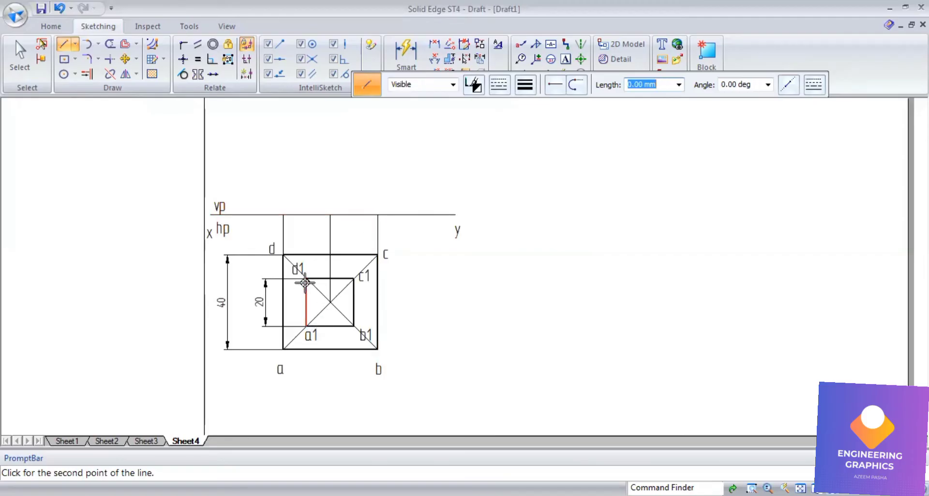
left_click(306, 215)
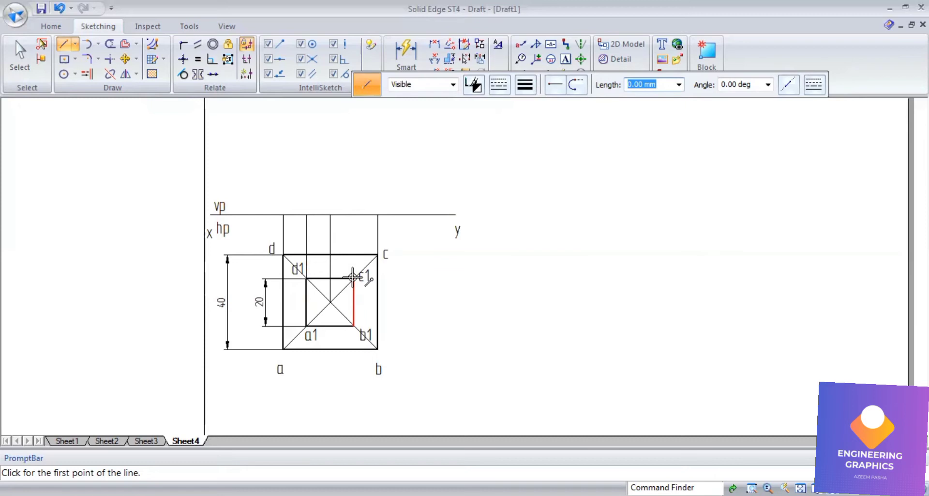
left_click(355, 215)
right_click(355, 215)
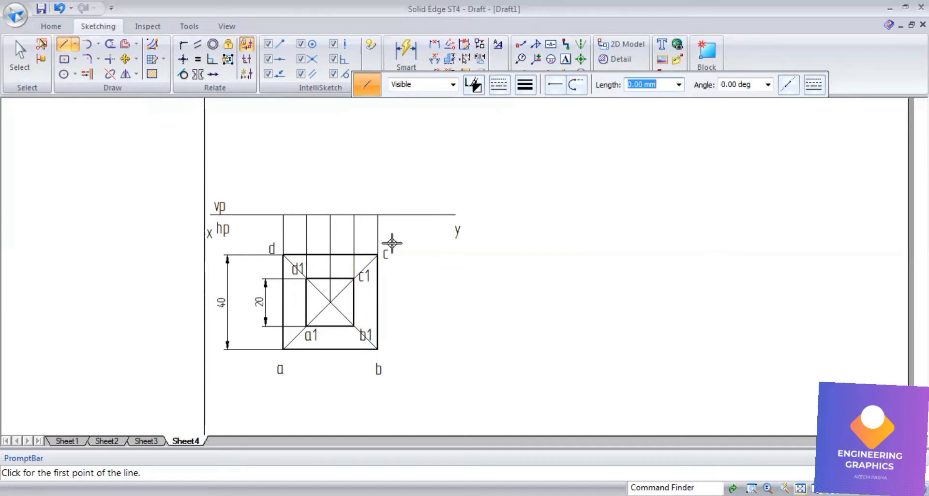
Draw a 60 mm vertical chain-line axis upward from the central projector at the XY line, using a 0.50 mm line width
scroll(386, 243, "down", 2)
left_click(501, 85)
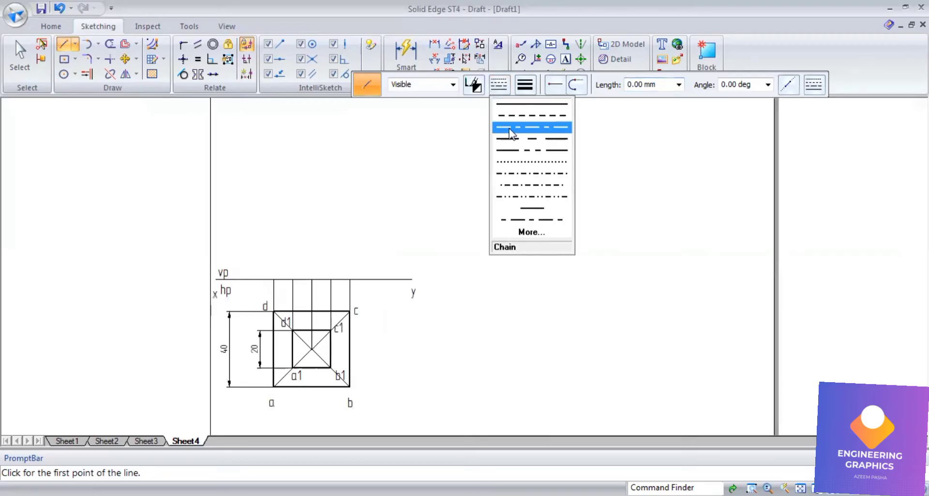
left_click(512, 127)
left_click(525, 84)
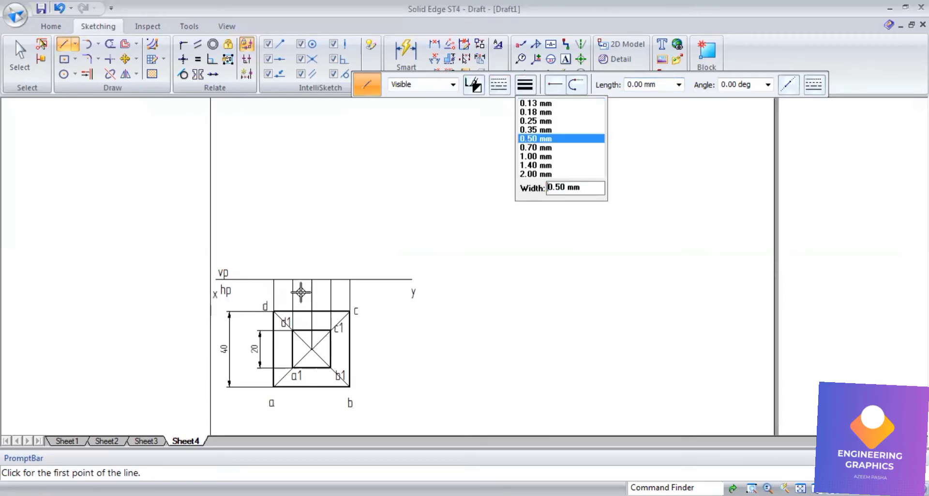
left_click(528, 139)
left_click(312, 278)
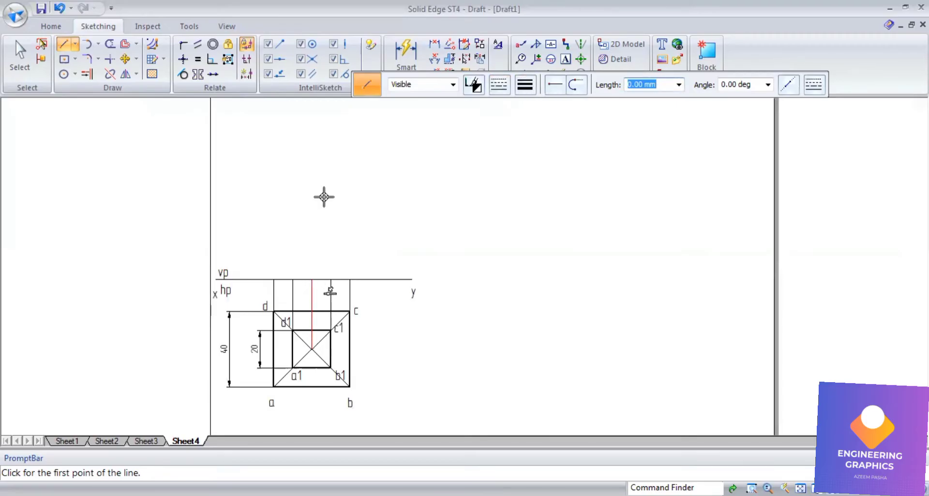
type("60")
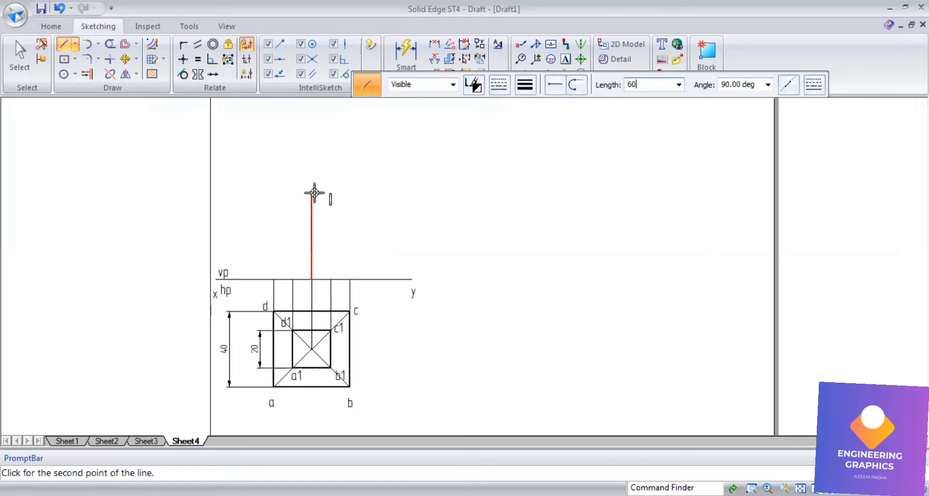
key("Tab")
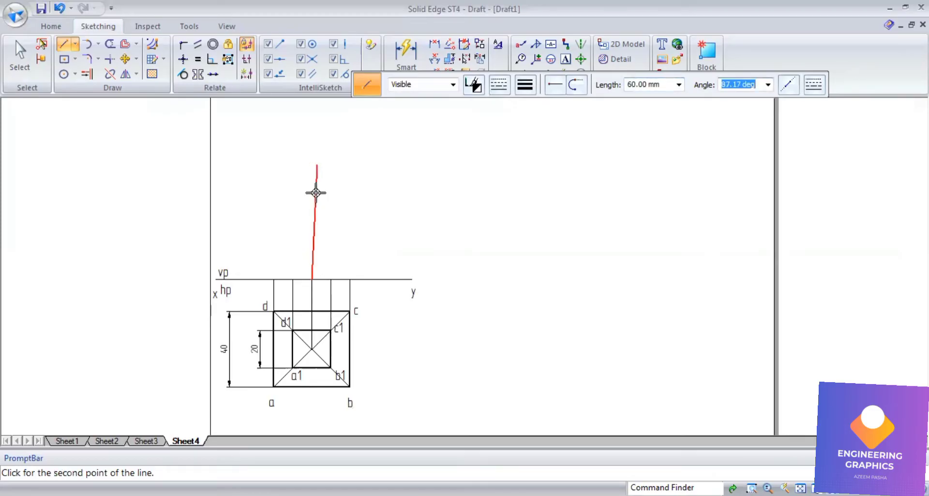
left_click(323, 143)
Draw the front view's right half with continuous 0.50 mm lines: a 10 mm top edge and a slanted side to corner c's projector on XY
left_click(500, 85)
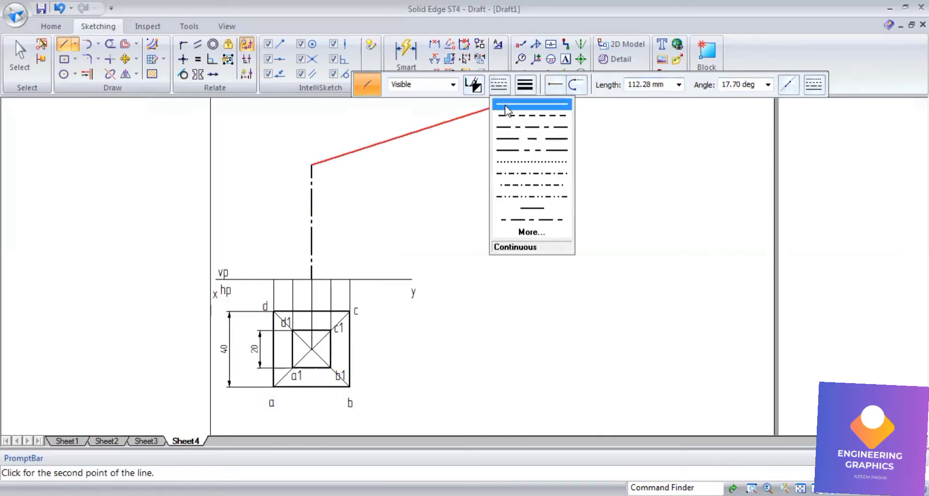
left_click(525, 86)
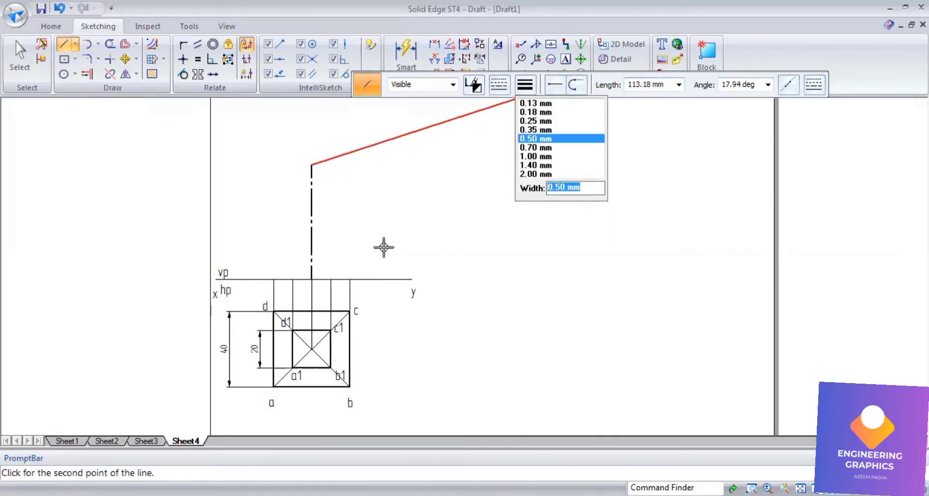
left_click(335, 179)
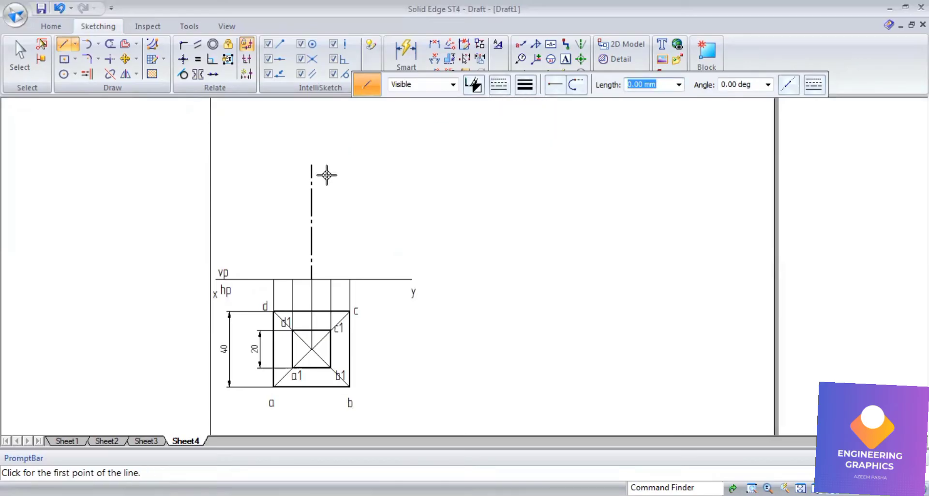
left_click(312, 165)
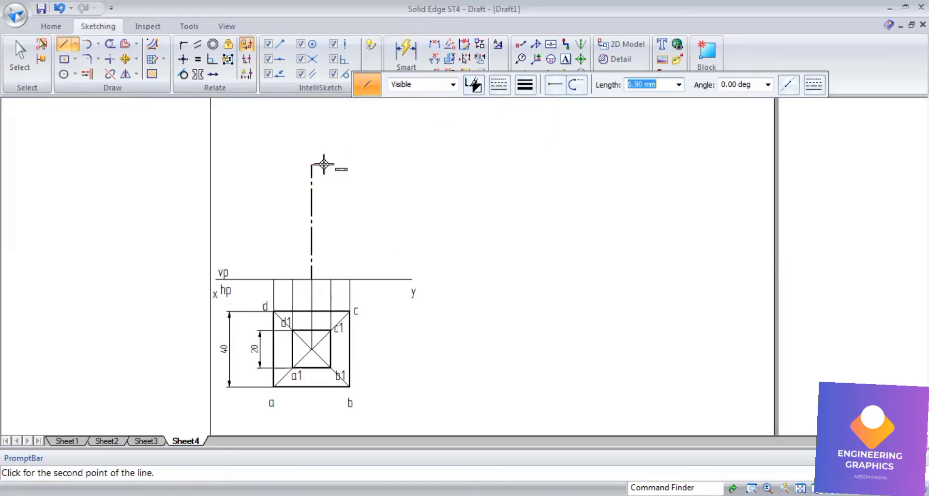
type("2")
key("BackSpace")
key("BackSpace")
type("10")
key("Tab")
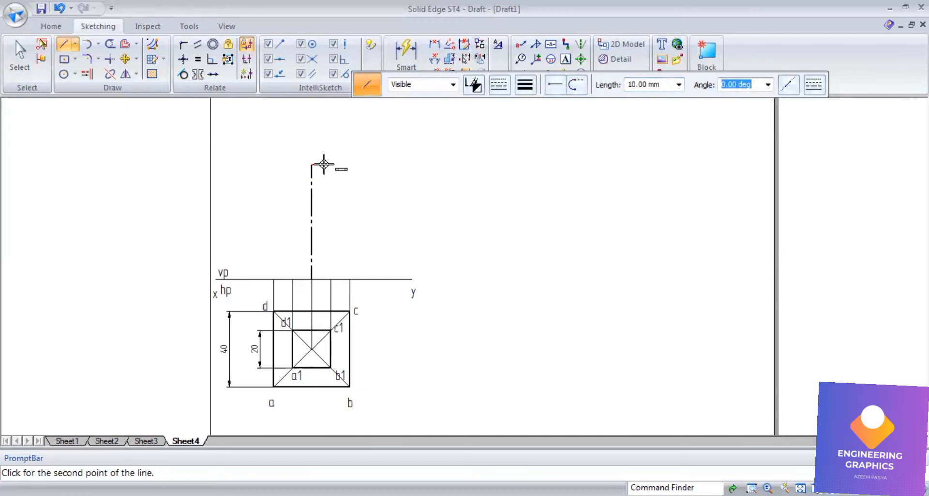
left_click(348, 252)
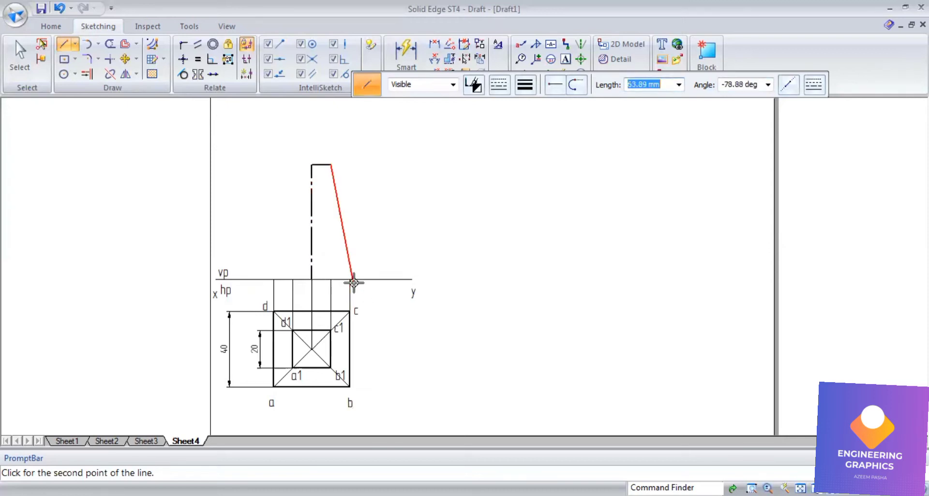
left_click(346, 279)
right_click(311, 158)
Complete the front view's outline with a 10 mm top edge to the left, the slanted left side and the base along XY
left_click(311, 164)
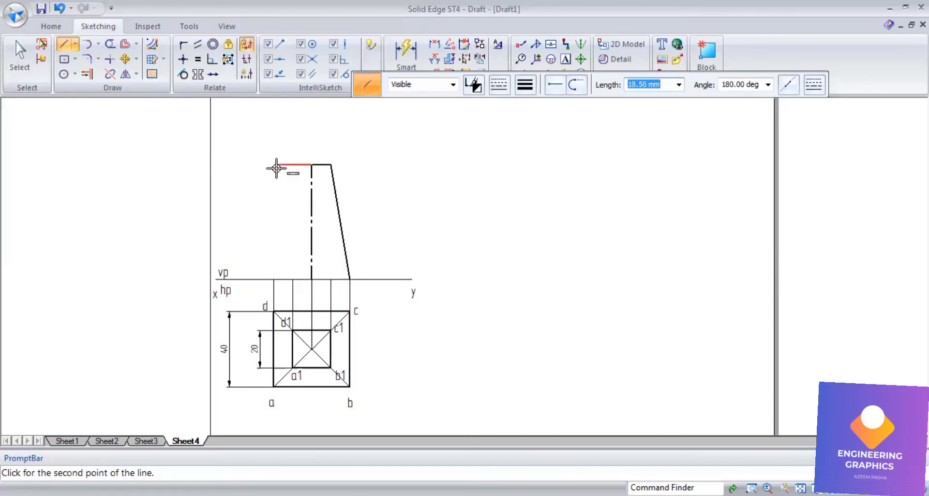
type("1")
key("Tab")
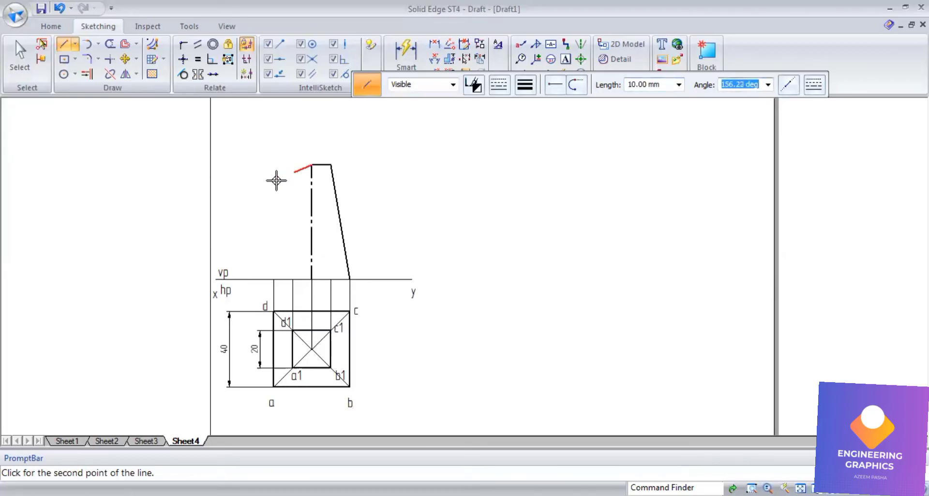
left_click(290, 239)
left_click(275, 279)
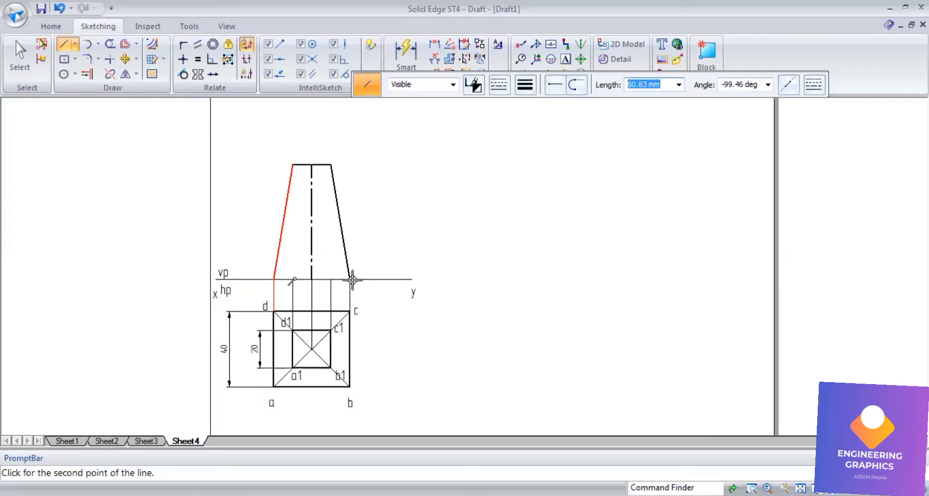
left_click(350, 279)
right_click(281, 291)
Extend the projectors of d1 and c1 up to the top edge of the front view
left_click(151, 74)
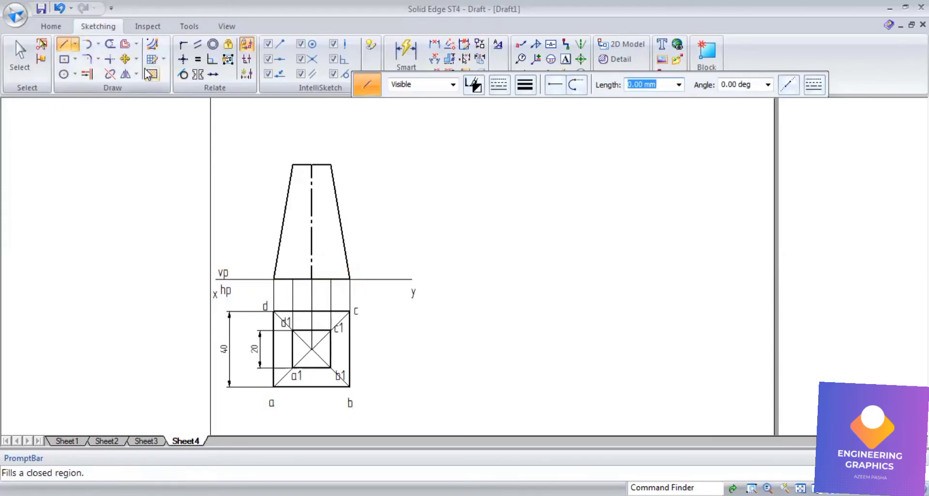
left_click(292, 299)
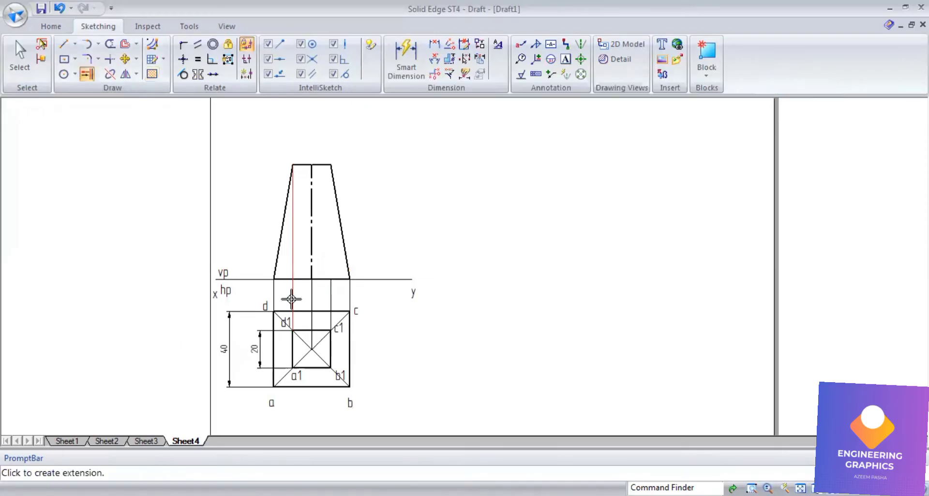
left_click(330, 295)
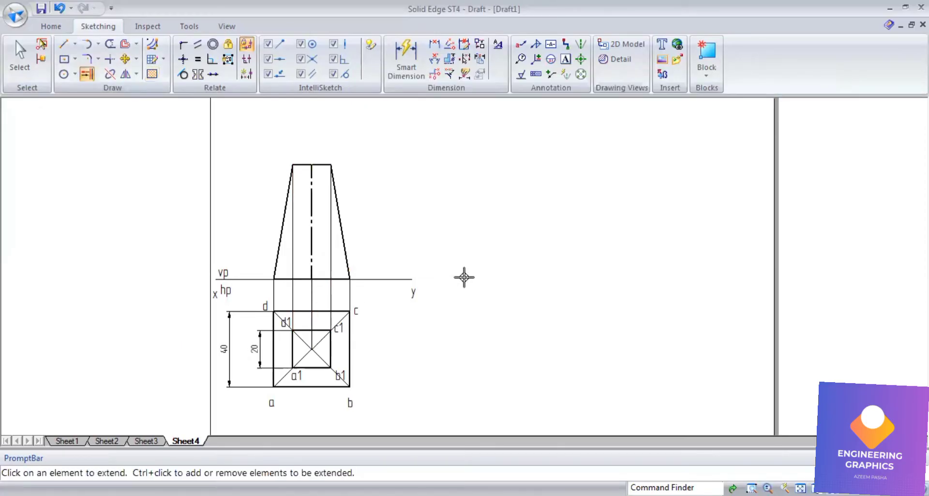
Check the reference solution in Adobe Acrobat Reader and label the front view's base corners a'(d') and b'(c') in Solid Edge
scroll(443, 265, "down", 1)
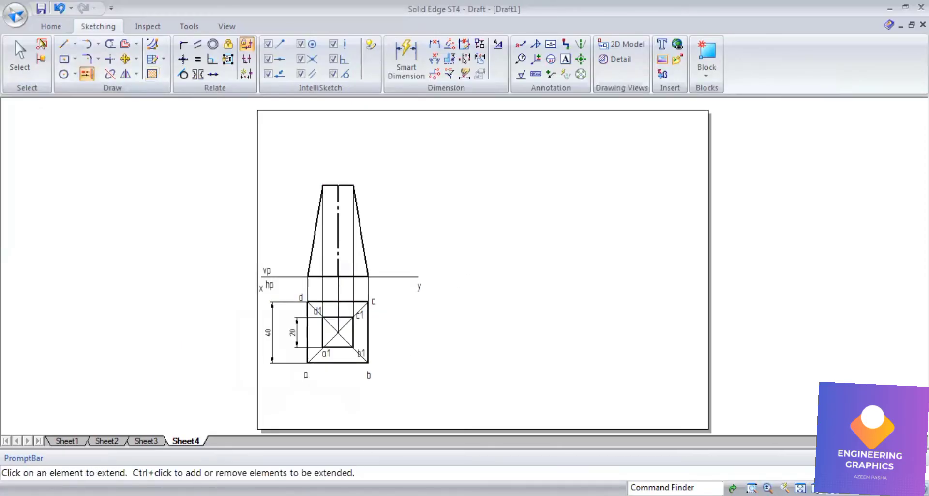
key("alt+Tab")
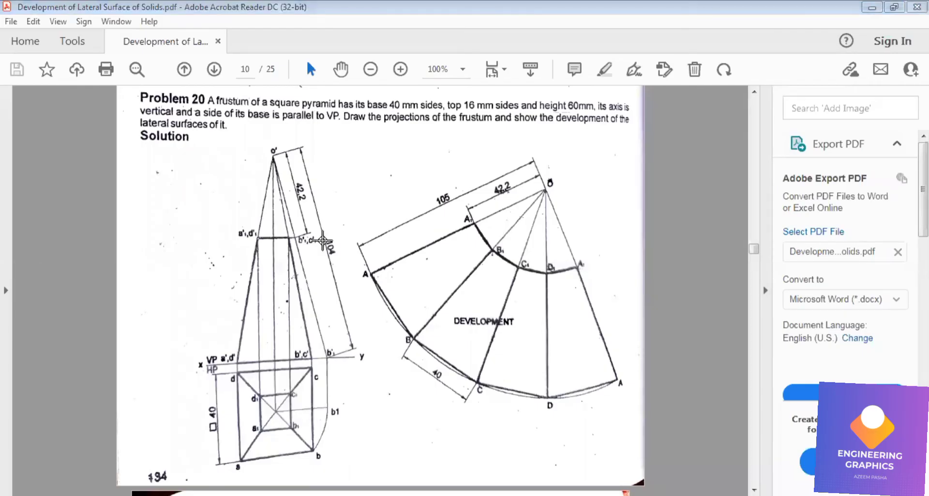
key("alt+Tab")
left_click(566, 59)
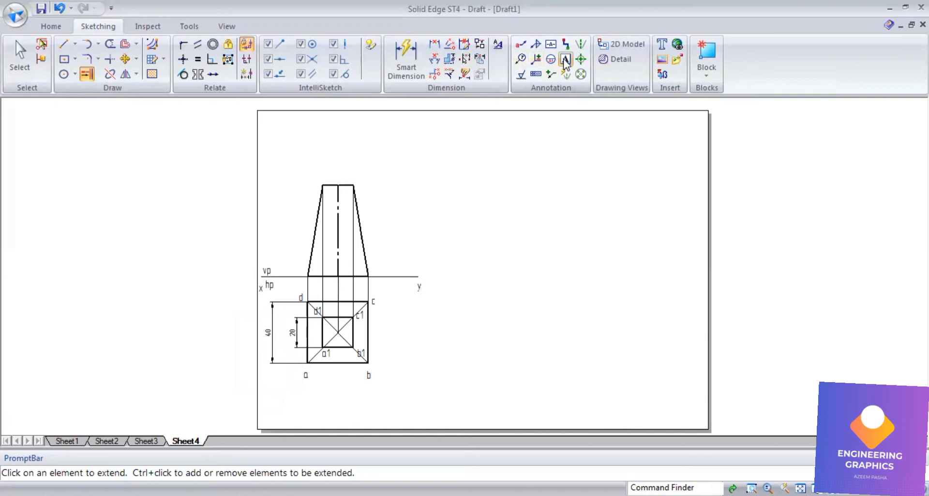
scroll(328, 225, "up", 1)
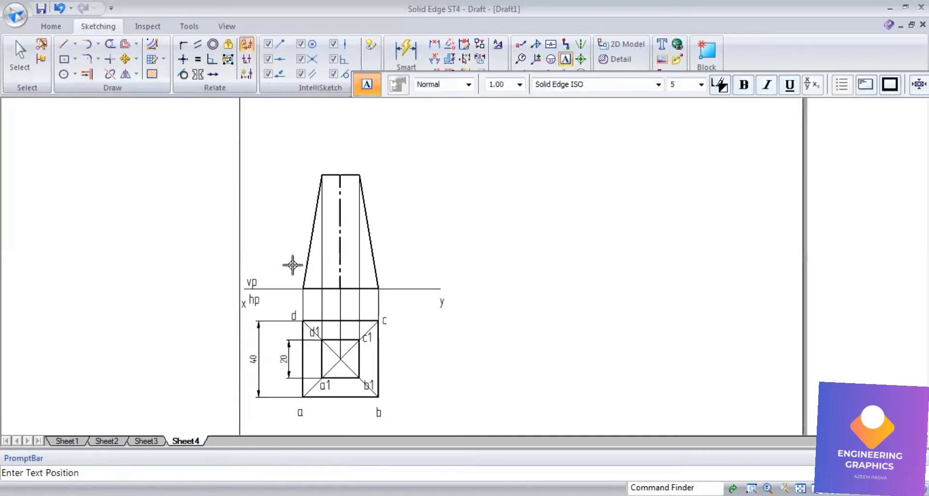
left_click(288, 265)
type("a'd")
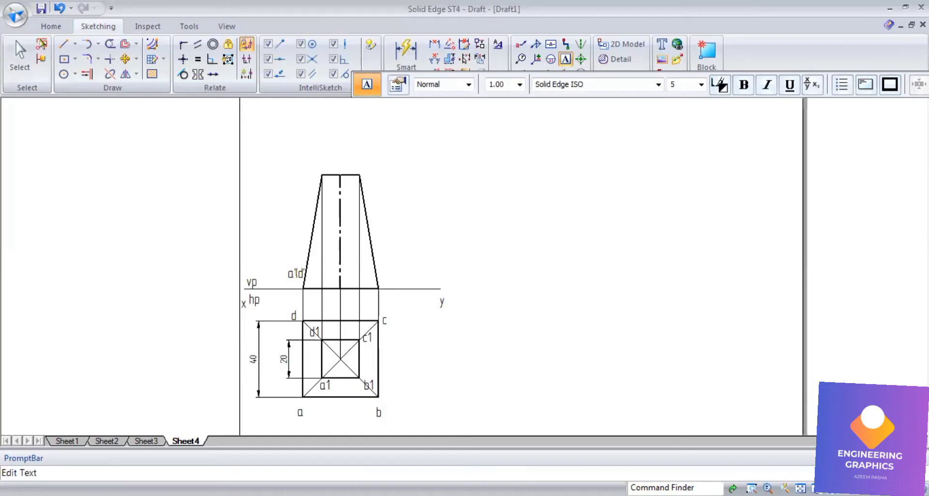
left_click(379, 267)
type("b'(c')")
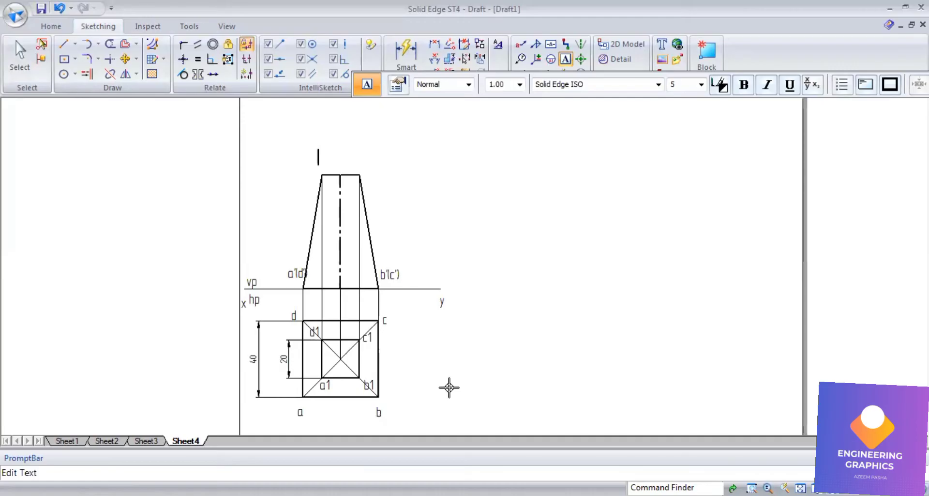
Label the front view's top corners a1'(d1') and b1'(c1')
type("a1'")
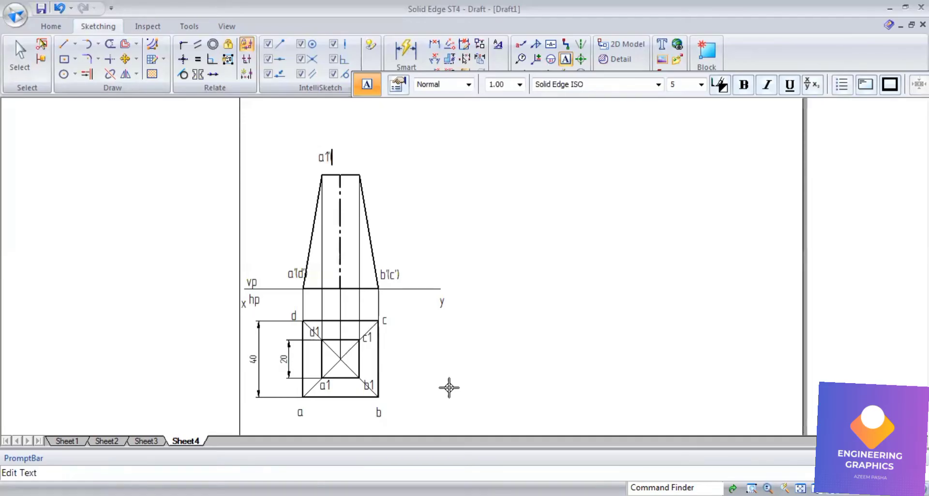
type("(d1')")
left_click(363, 160)
type("b1")
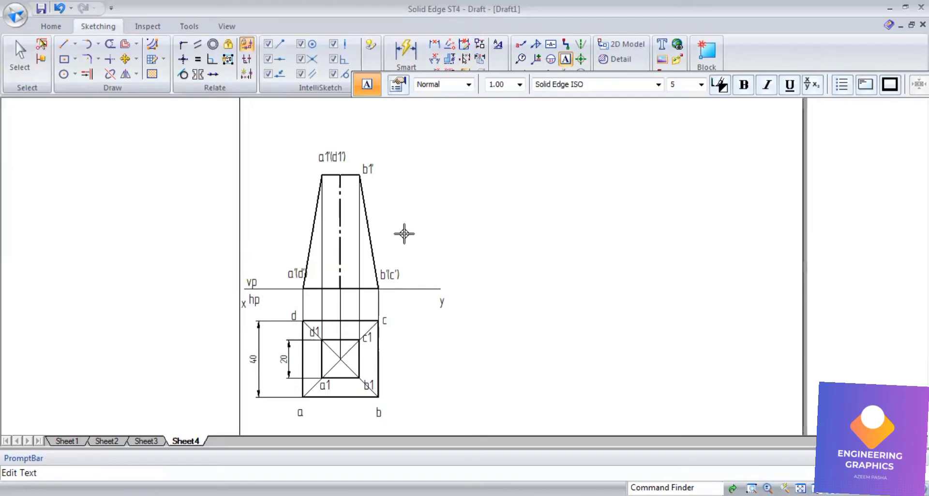
type("'(c1')")
scroll(405, 234, "down", 1)
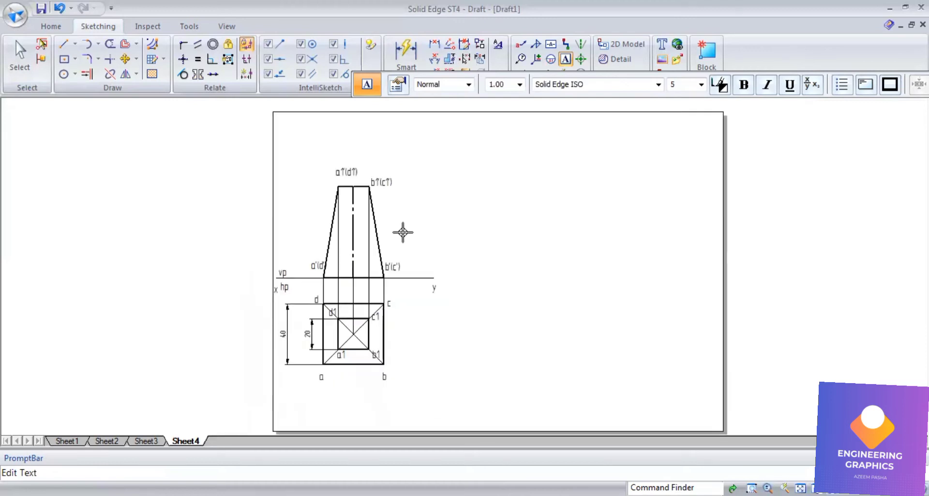
Try to continue the axis about 33 mm above the front view's top edge with a continuous line, and undo it
left_click(87, 74)
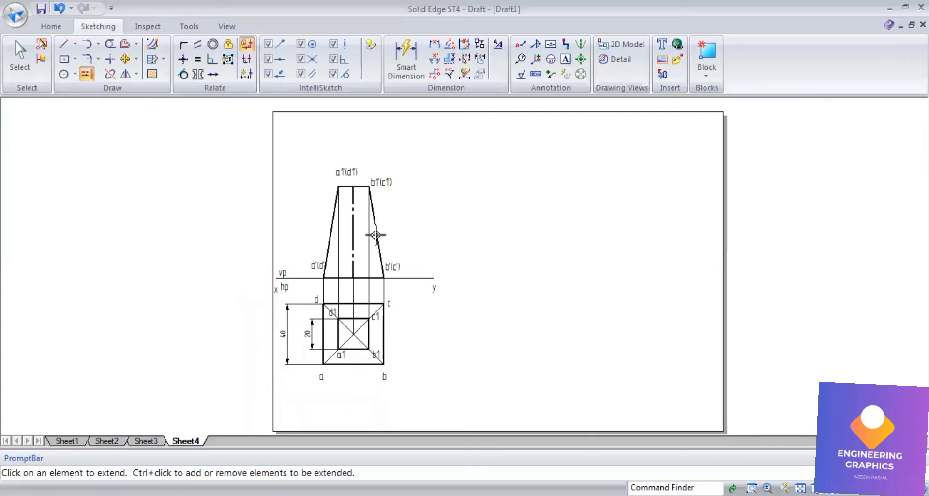
left_click(59, 47)
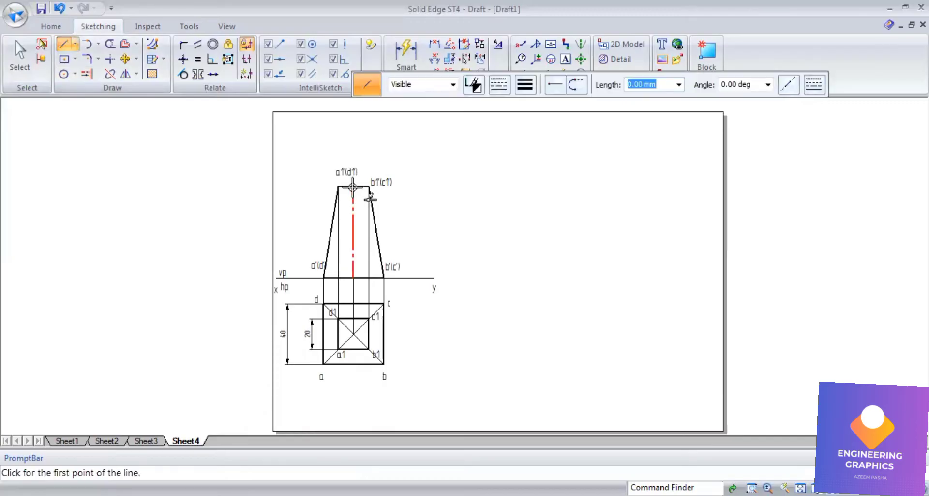
left_click(352, 187)
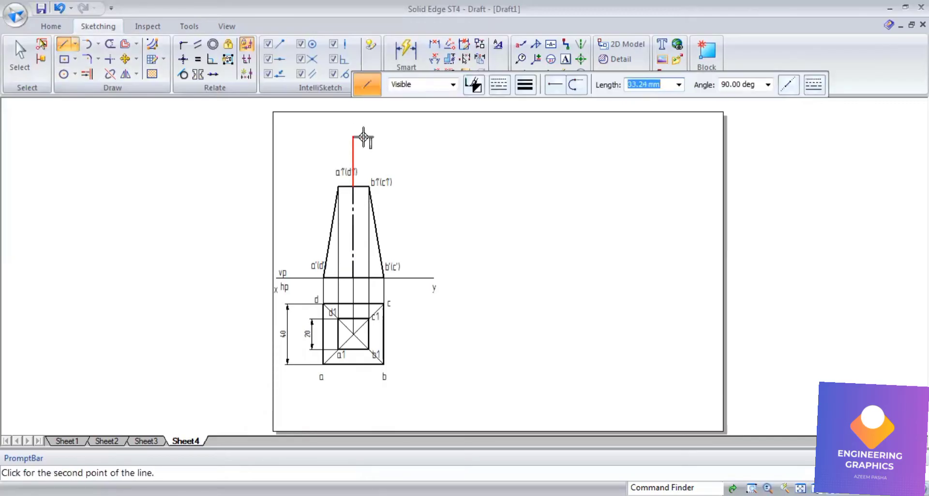
left_click(371, 139)
scroll(371, 137, "up", 1)
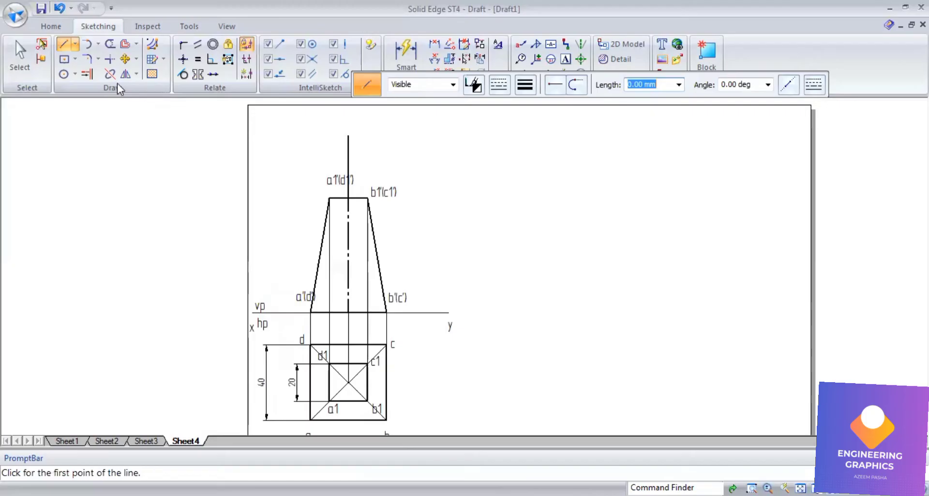
left_click(87, 74)
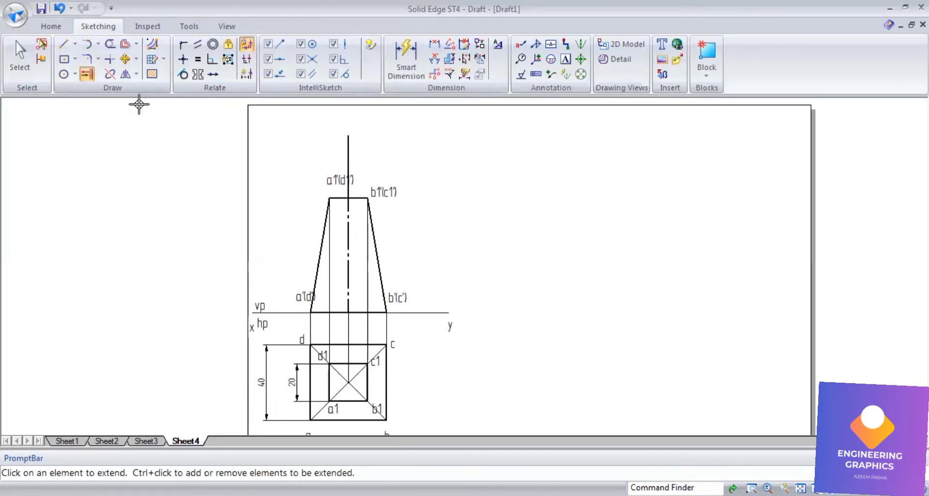
left_click(60, 8)
Draw a vertical chain line about 45 mm upward from the midpoint of the front view's top edge
left_click(62, 44)
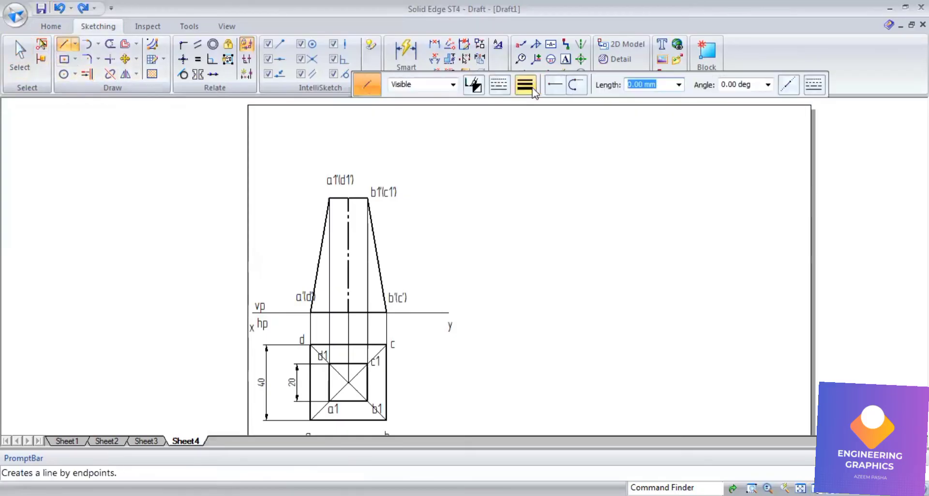
left_click(499, 84)
left_click(510, 125)
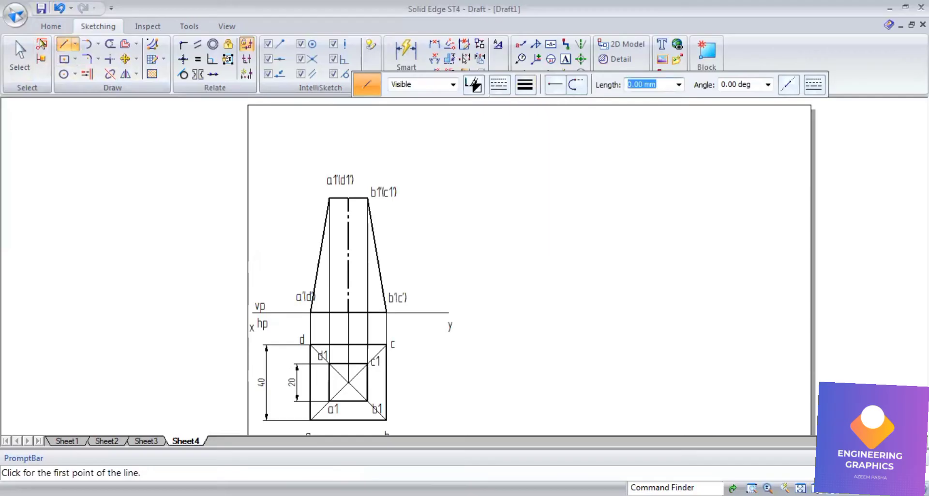
key("alt+Tab")
key("alt+Tab")
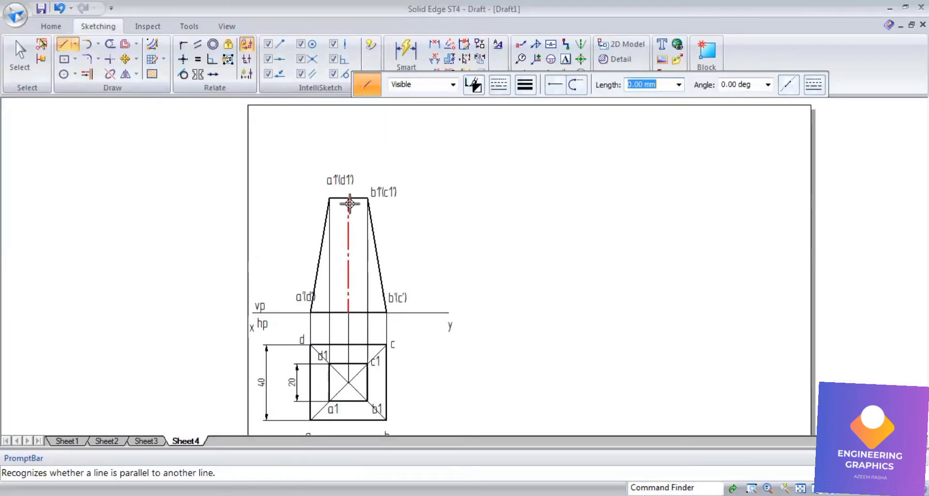
left_click(349, 198)
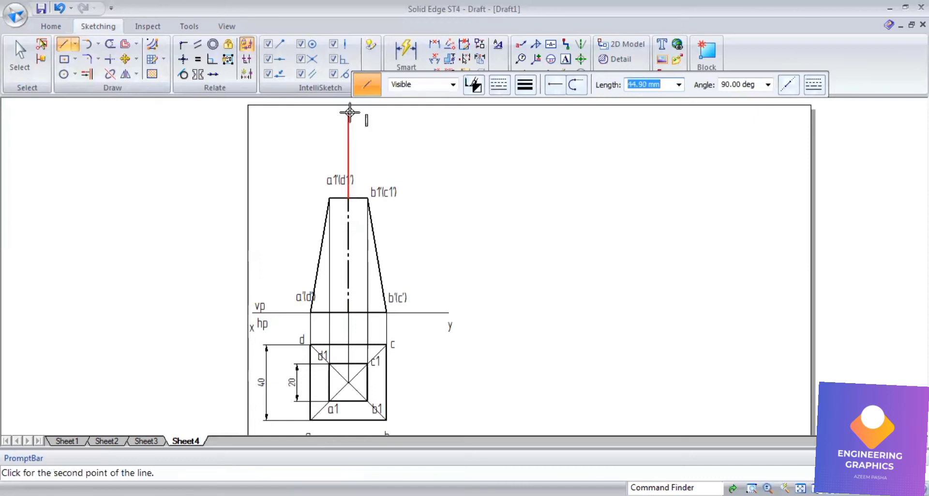
left_click(350, 112)
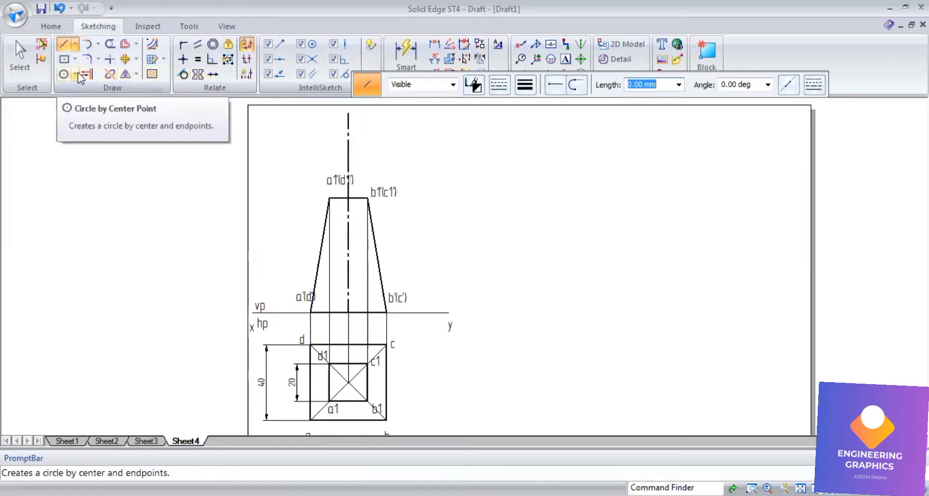
Try to draw a continuous line from corner a1'(d1') in line with the slanted side up to the axis
left_click(87, 75)
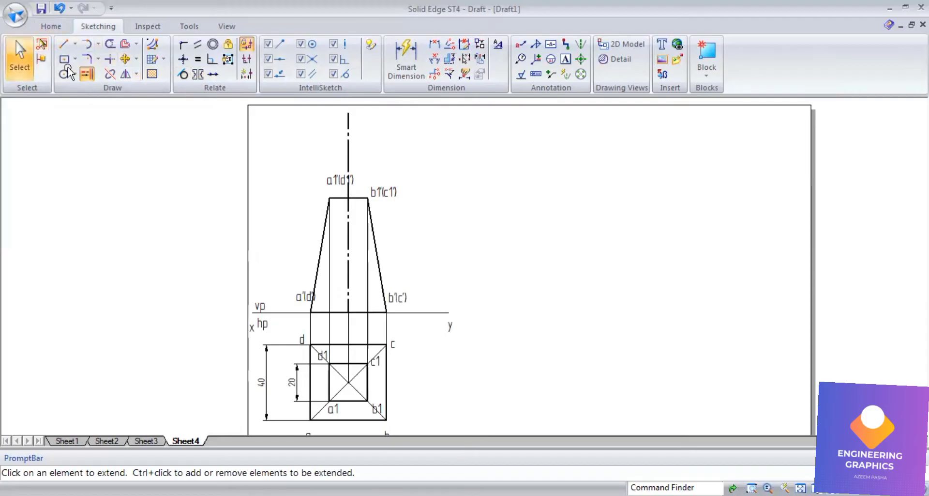
key("Escape")
left_click(87, 74)
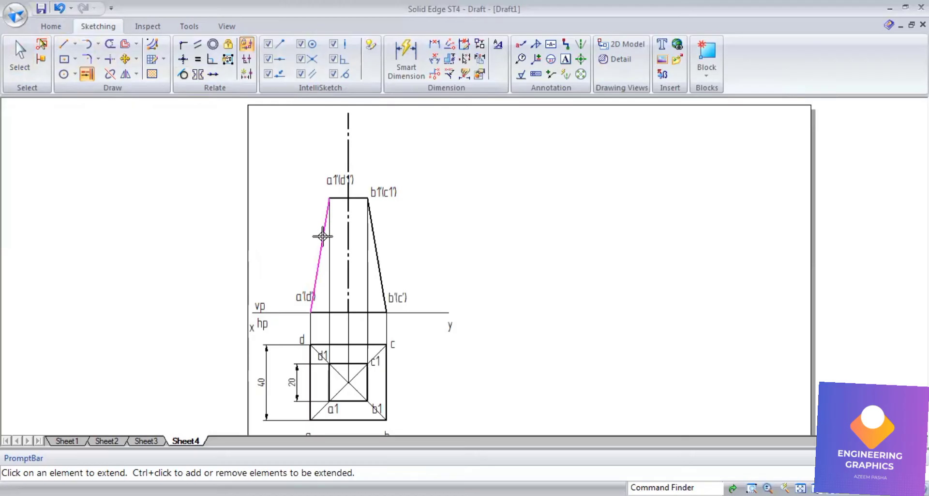
left_click(64, 48)
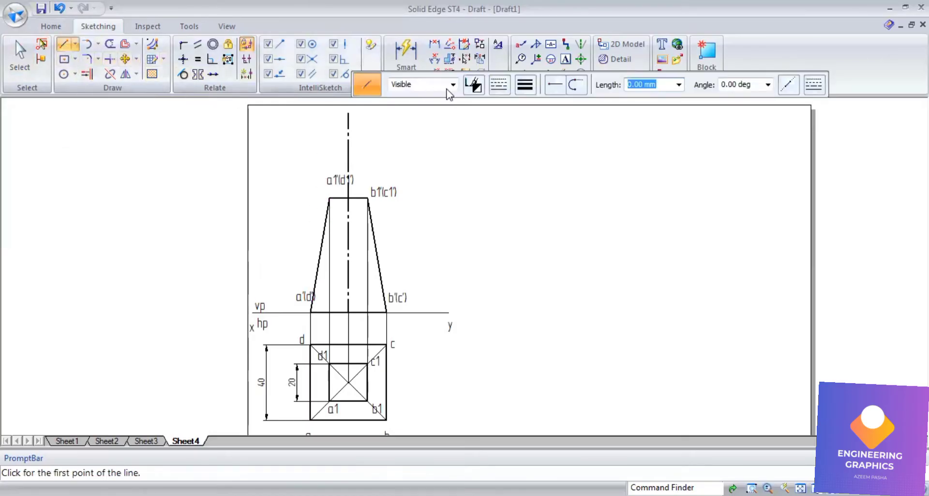
left_click(498, 85)
left_click(509, 105)
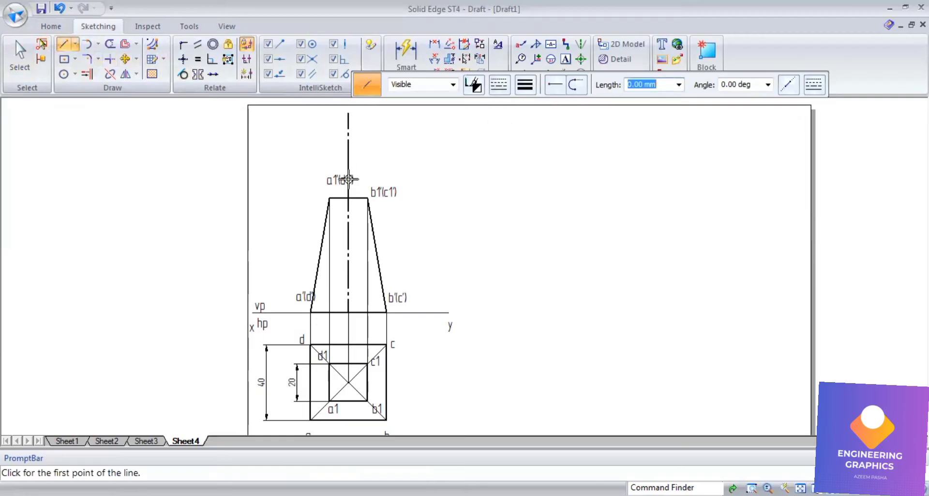
left_click(330, 198)
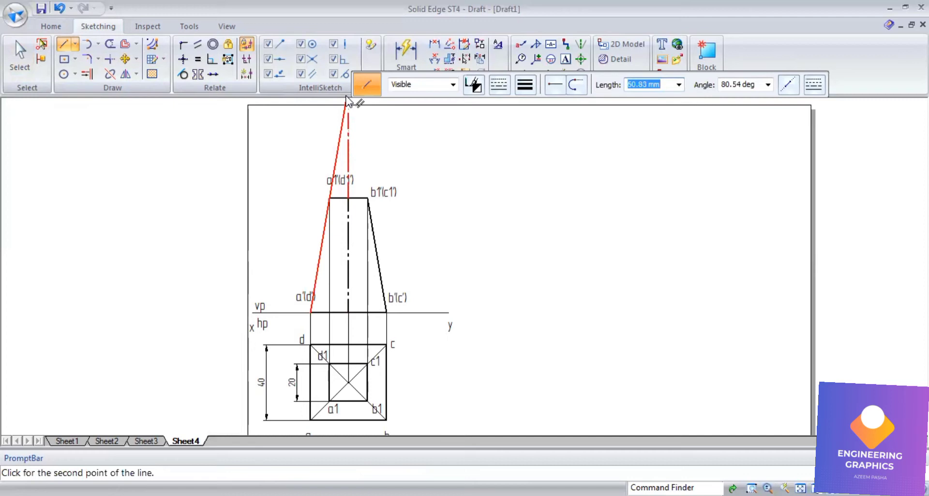
right_click(359, 159)
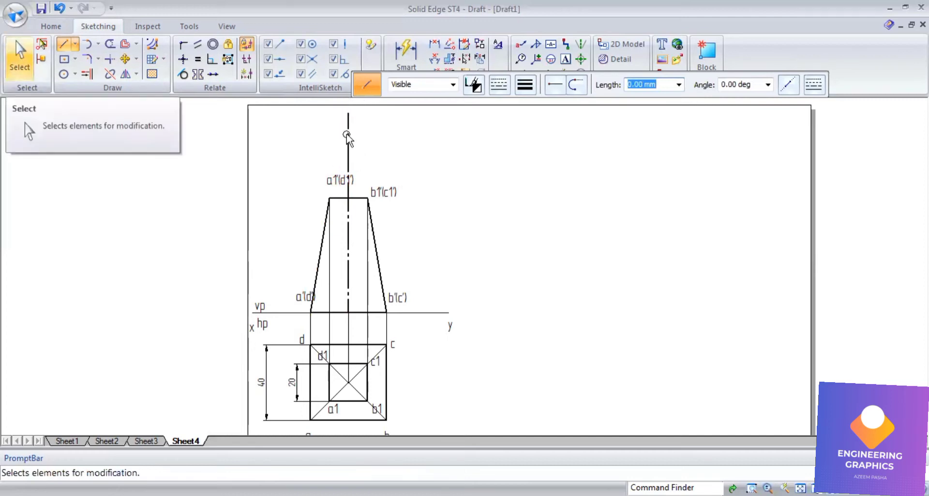
Delete the chain line above the front view and move both views with their labels straight down on the sheet
key("Escape")
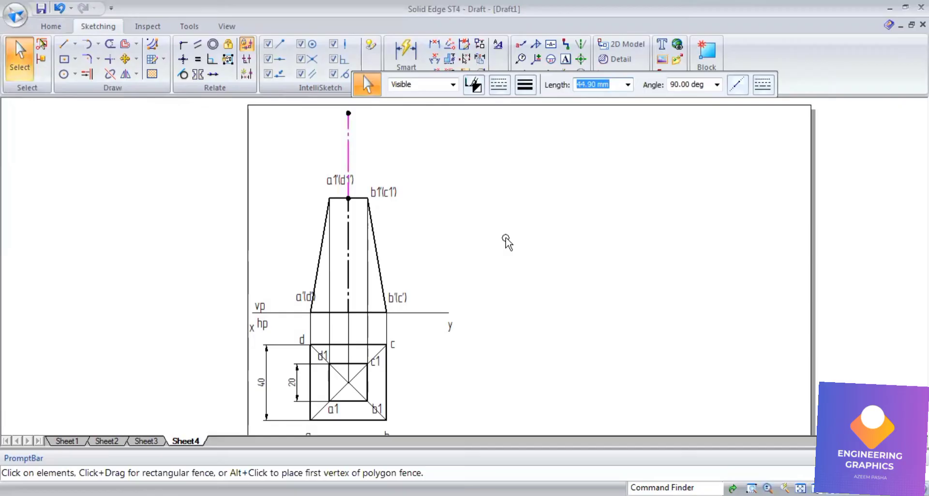
key("Delete")
scroll(197, 109, "down", 1)
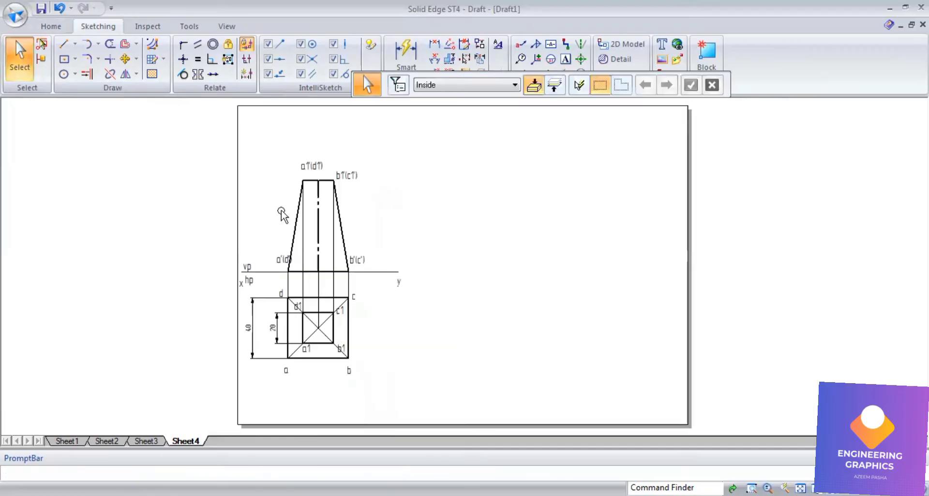
mouse_move(222, 137)
left_mouse_down()
mouse_move(444, 448)
mouse_move(454, 401)
left_mouse_up()
left_click_drag(320, 270, 324, 311)
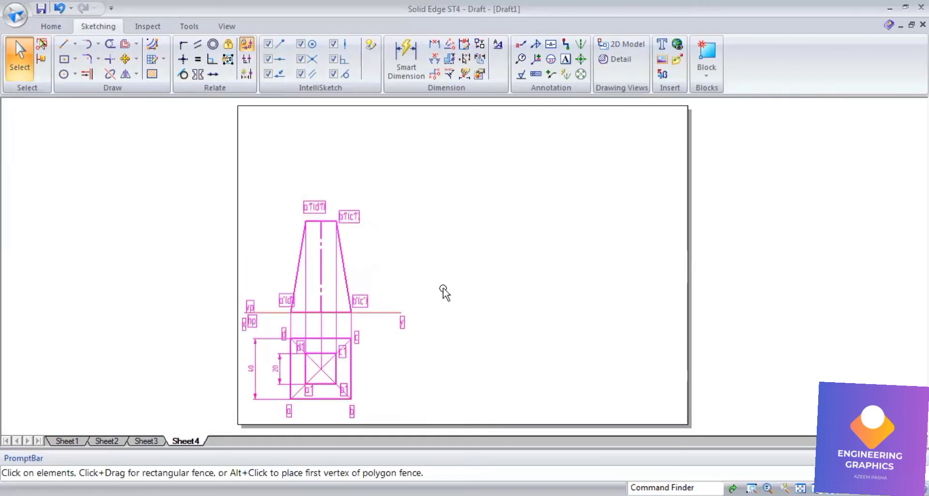
Draw a vertical chain line about 68 mm upward from the midpoint of the front view's top edge
left_click(65, 44)
key("l")
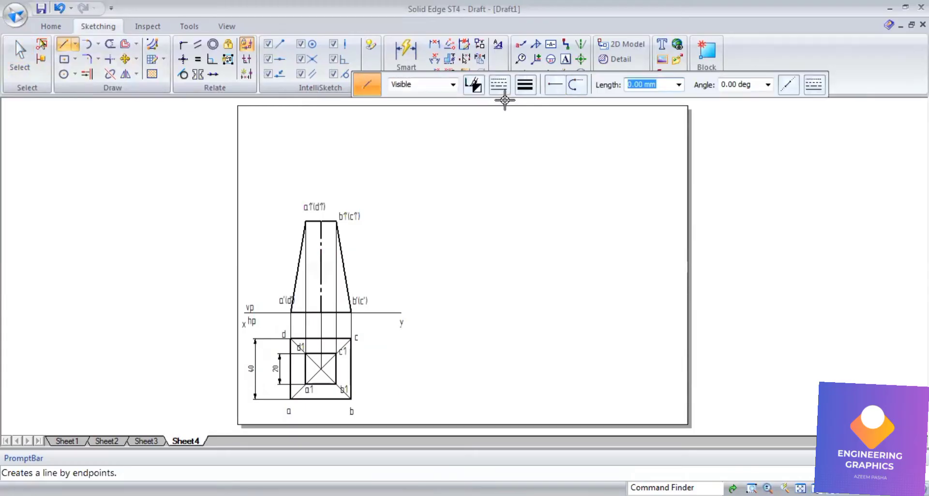
left_click(500, 84)
left_click(507, 125)
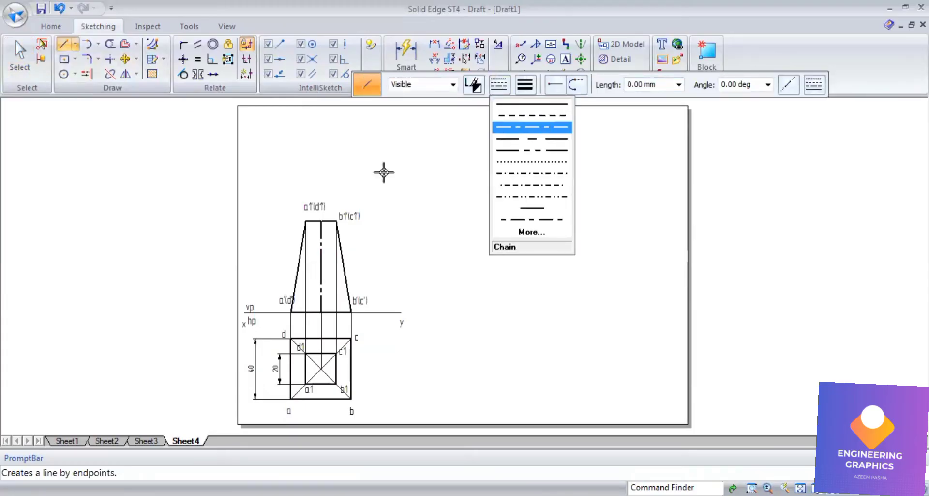
left_click(319, 223)
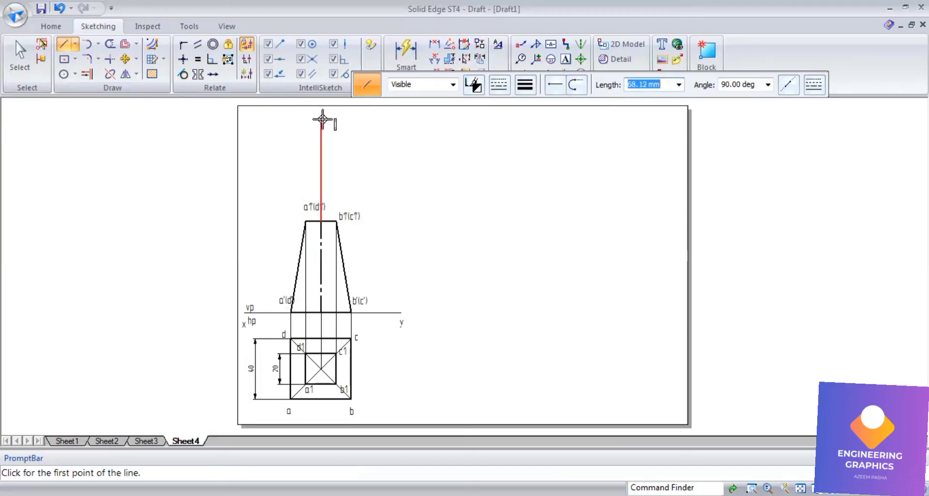
left_click(319, 118)
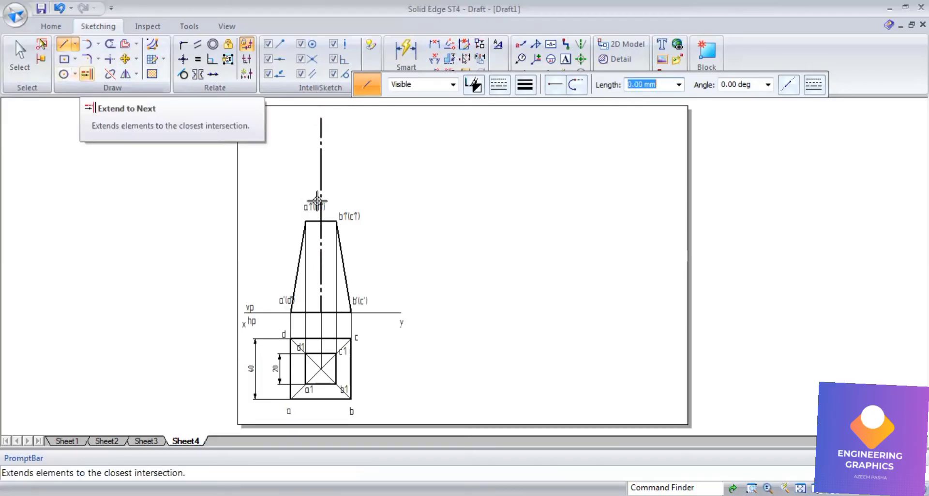
Extend both slanted sides of the front view up to the axis to form the apex, and compare with the PDF solution
left_click(342, 249)
left_click(300, 253)
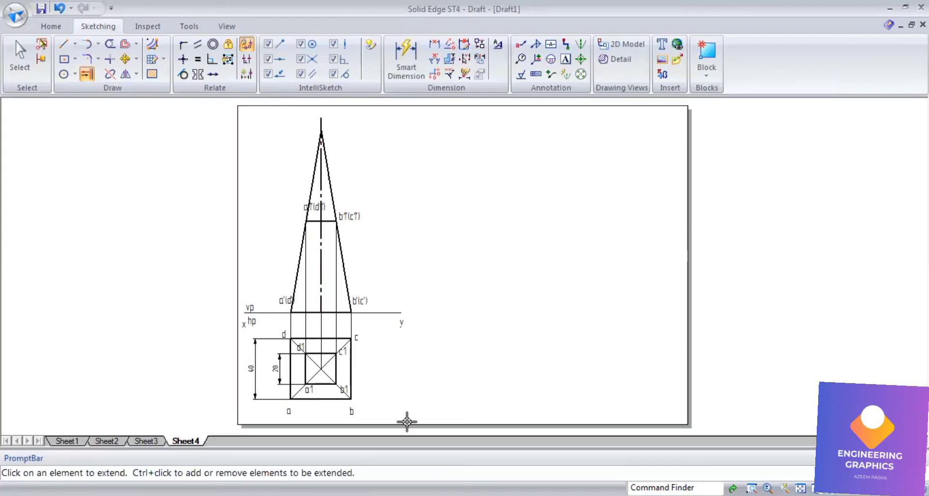
key("alt+Tab")
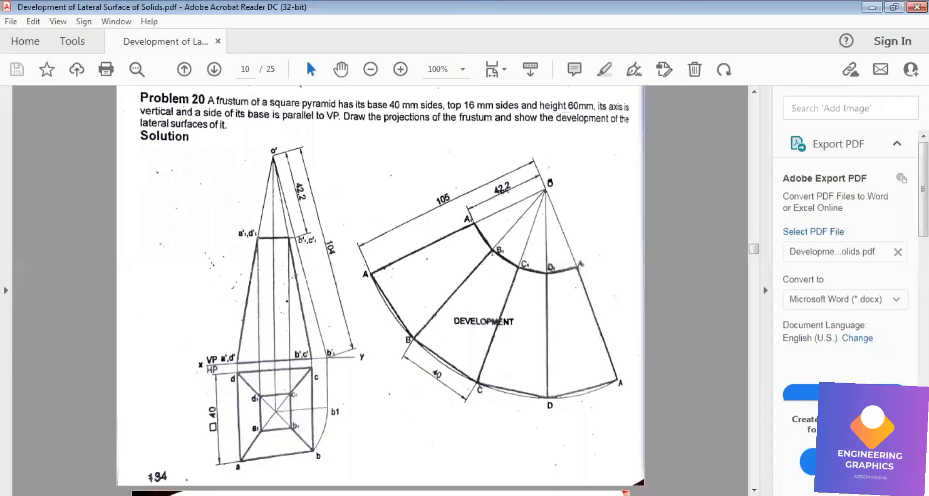
key("alt+Tab")
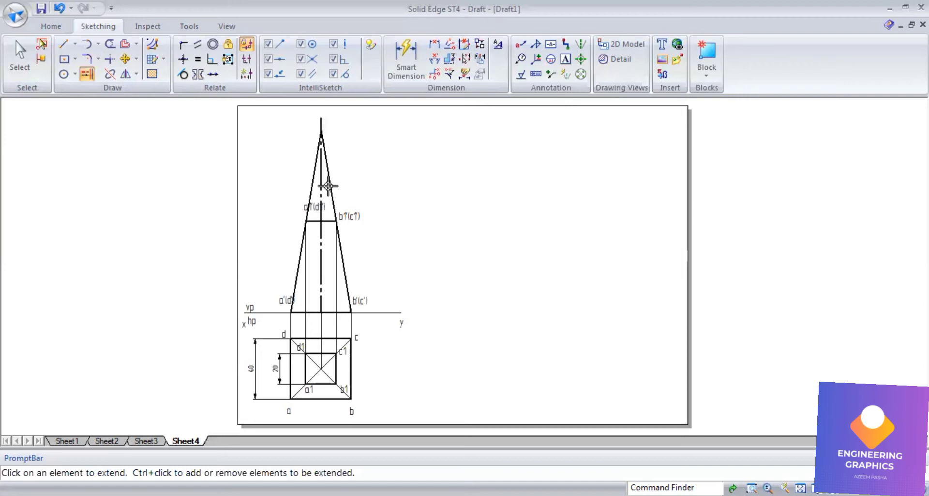
Split the slanted b' side of the front view at corner b1'(c1')
left_click(110, 71)
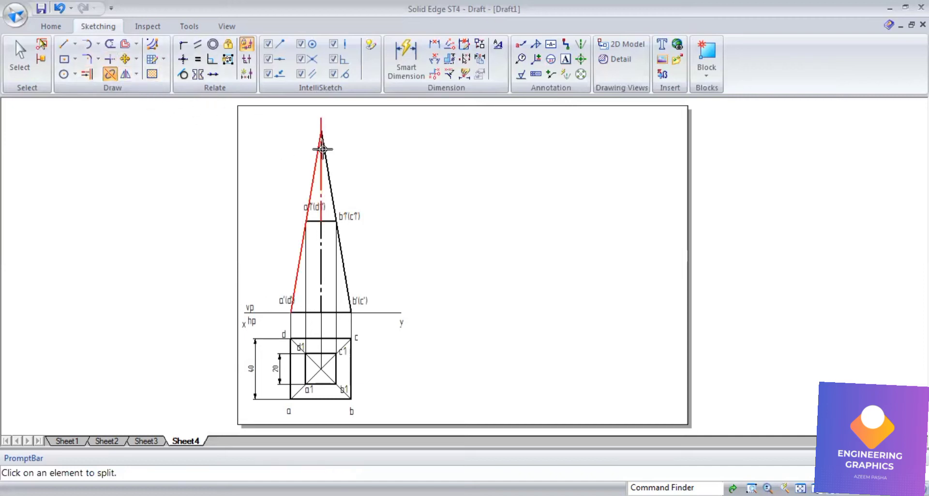
scroll(327, 176, "up", 2)
left_click(327, 177)
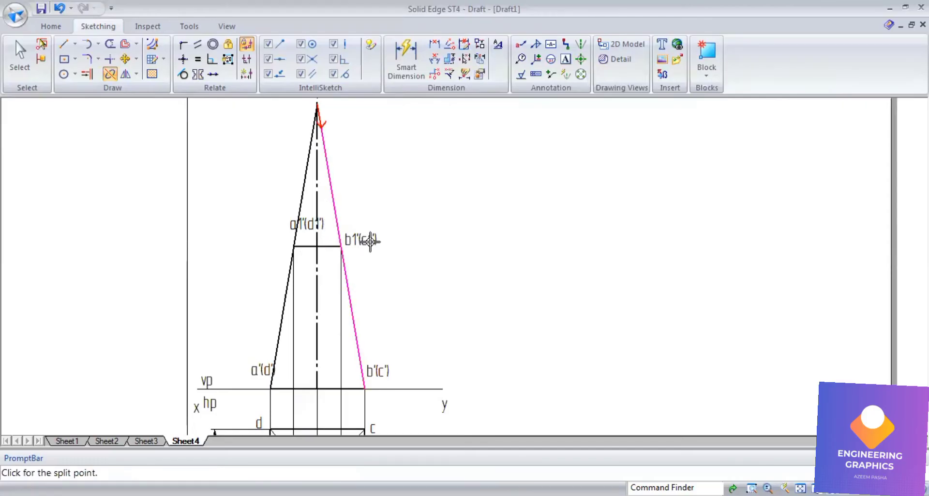
left_click(341, 246)
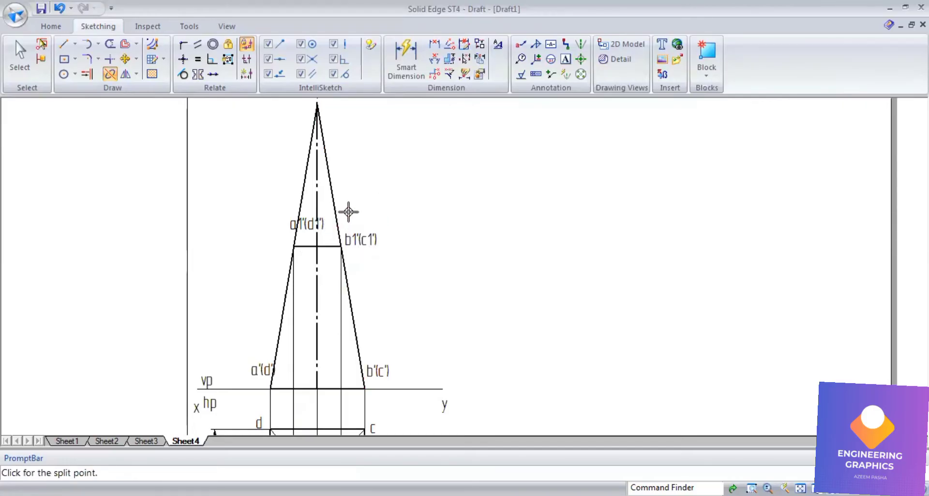
Check the PDF solution and draw a thin horizontal line from the top view's centre outward past edge bc
left_click(412, 71)
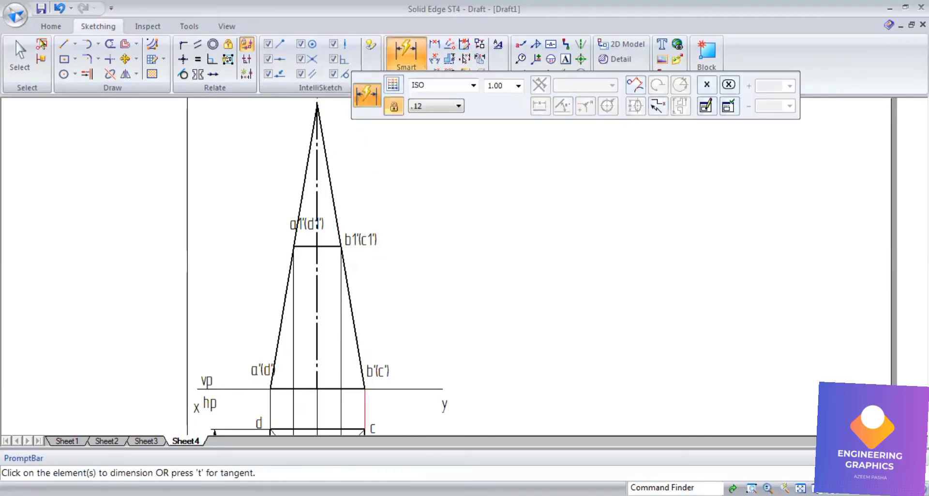
key("alt+Tab")
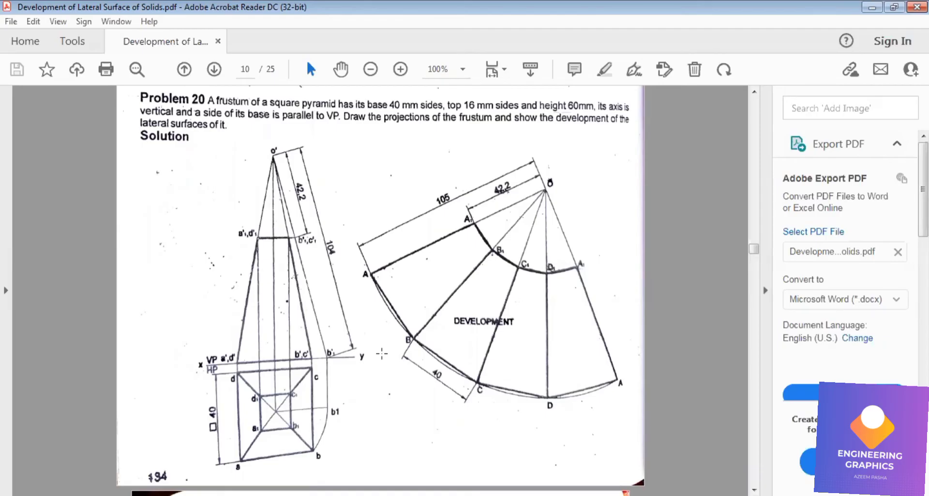
key("alt+Tab")
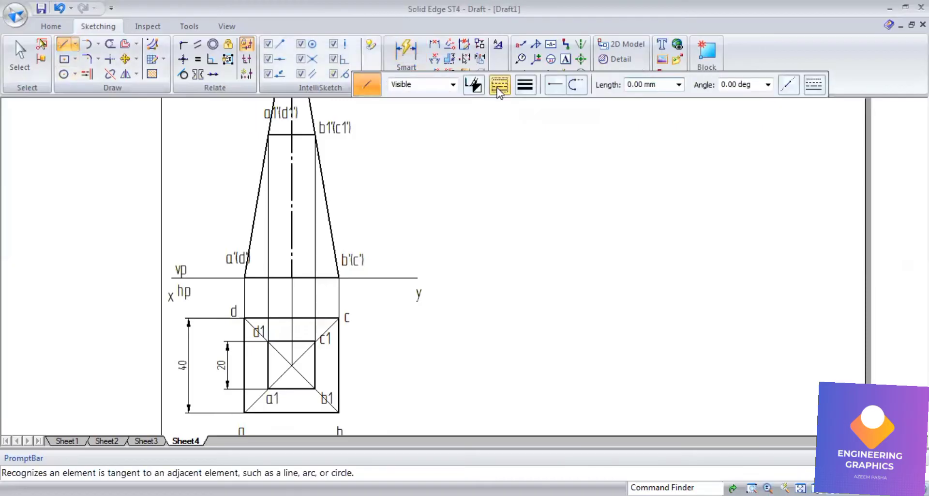
left_click(525, 84)
left_click(524, 91)
left_click(528, 103)
left_click(292, 364)
left_click(411, 393)
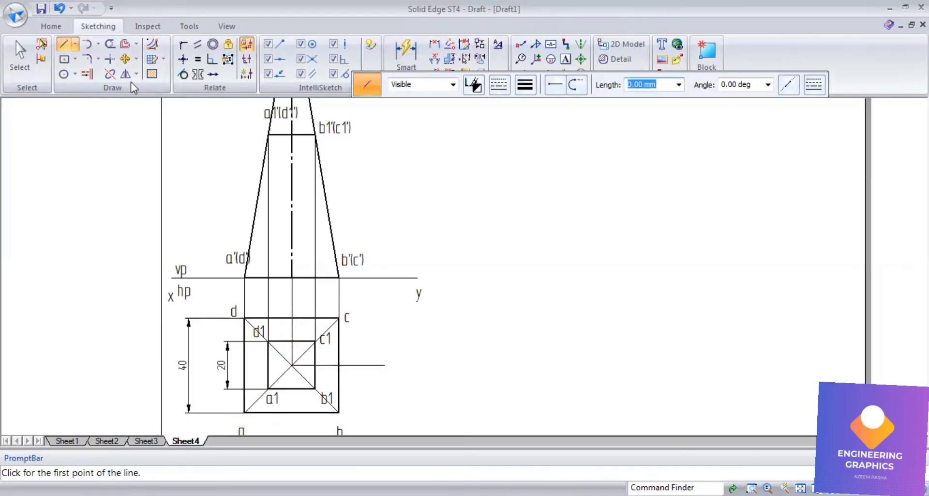
Draw an arc centred on the top view's centre from corner b to the horizontal line, radius 28.28 mm and sweep 45°
left_click(87, 44)
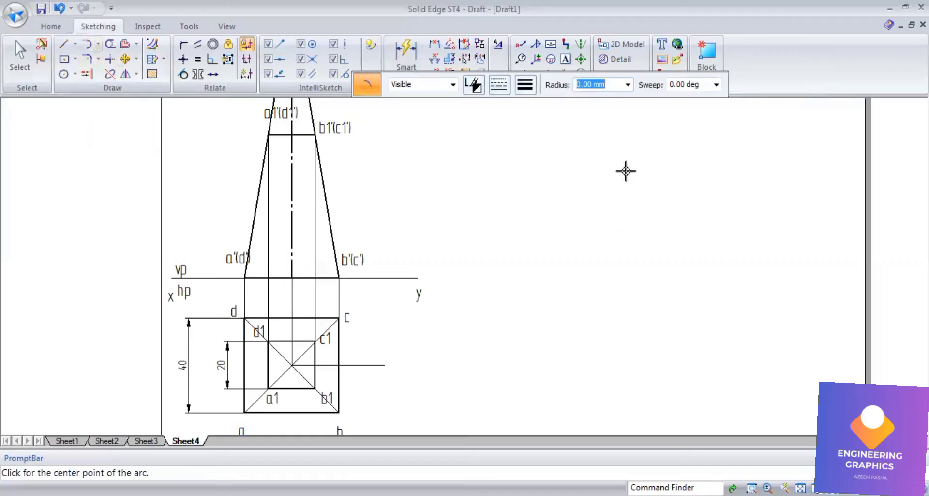
left_click(291, 364)
left_click(339, 412)
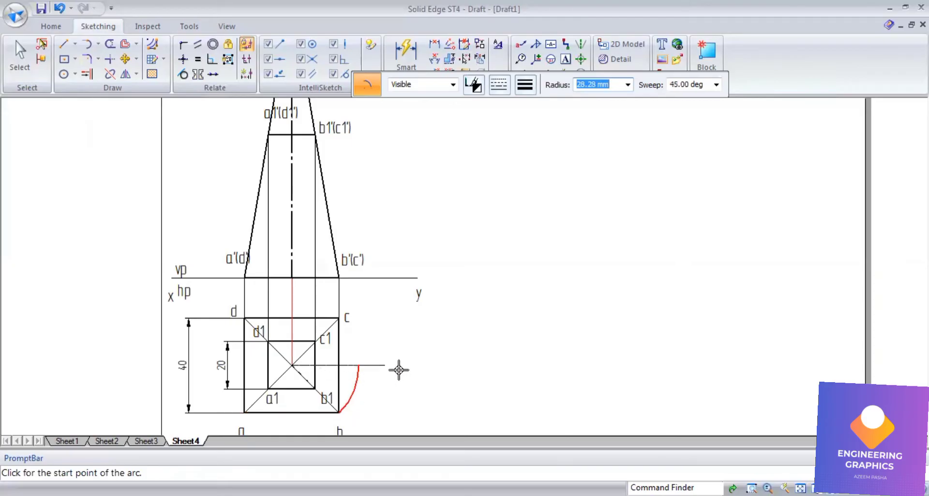
left_click(358, 365)
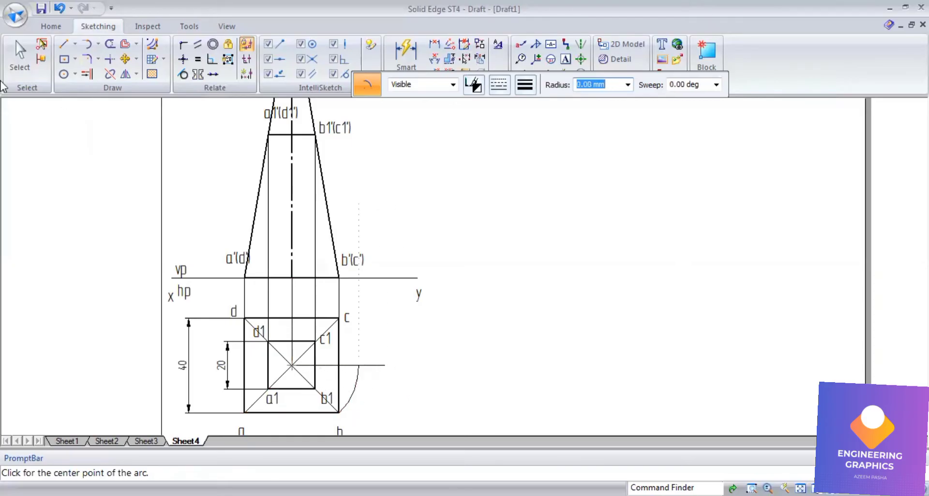
Project the arc's end vertically up to the xy line and join that point to the apex with a thin line
left_click(67, 46)
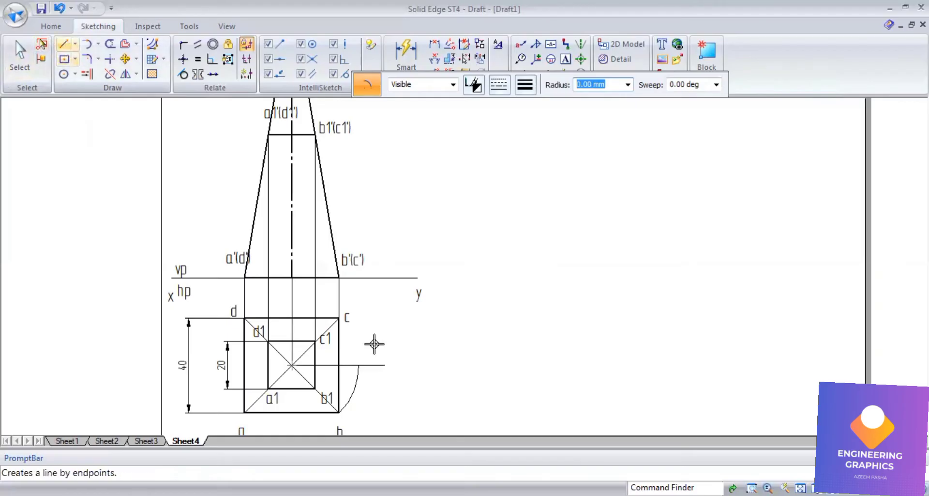
left_click(358, 365)
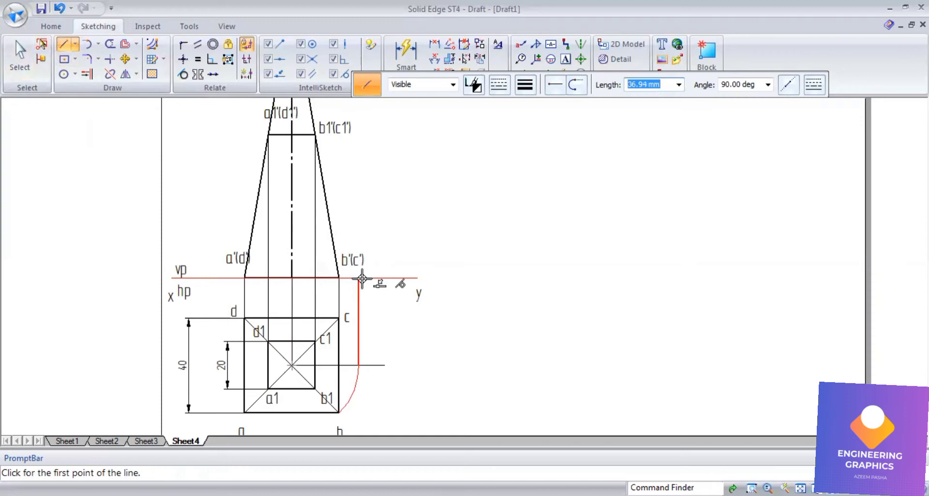
left_click(361, 278)
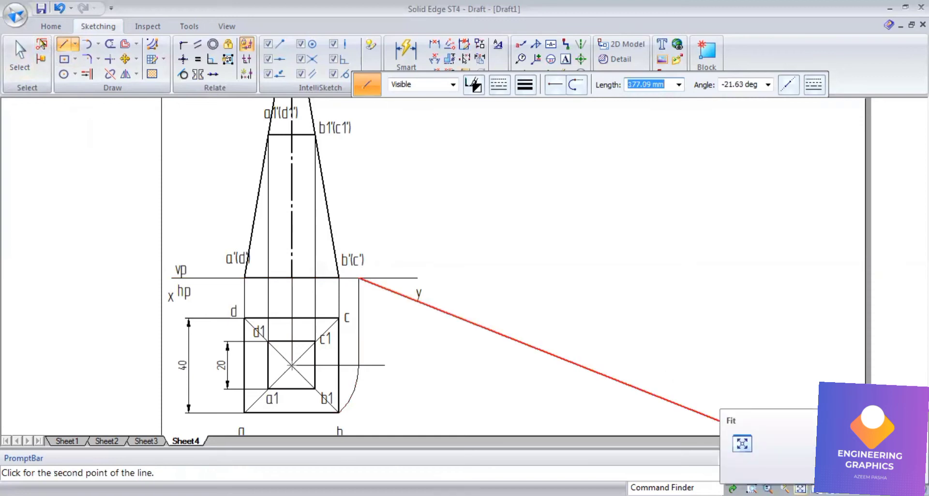
scroll(316, 339, "down", 3)
scroll(316, 144, "up", 5)
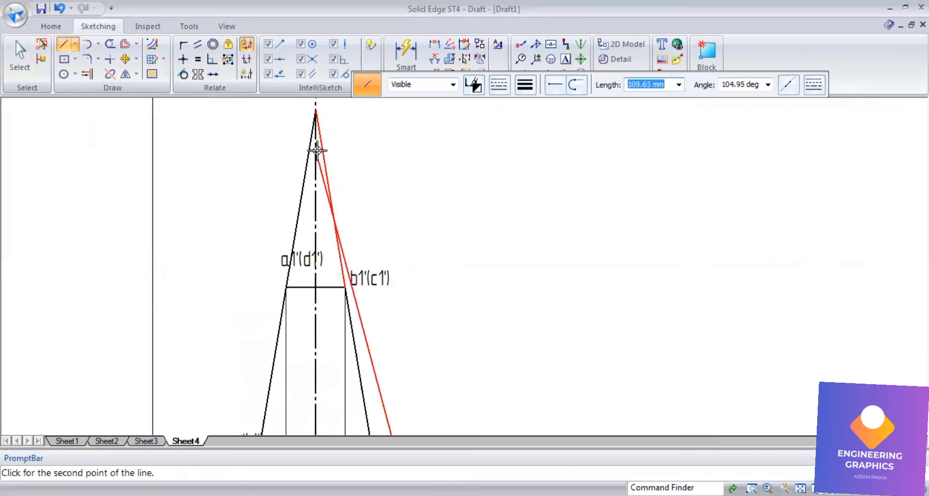
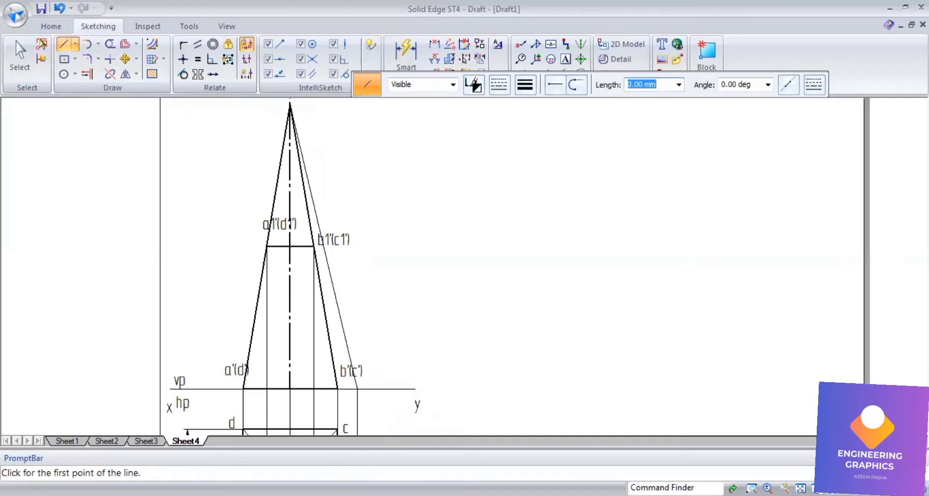
Following the PDF solution, extend the frustum's top edge to the true-length line and split that line at their intersection
key("alt+Tab")
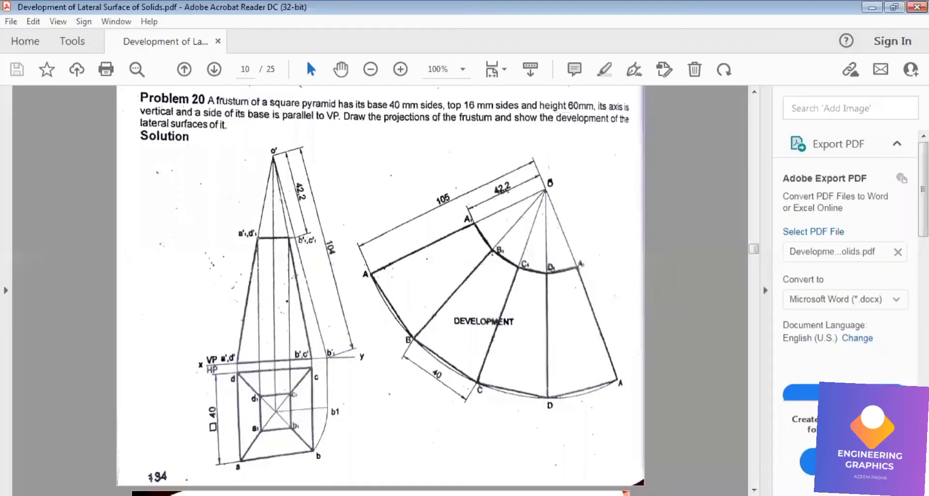
key("alt+Tab")
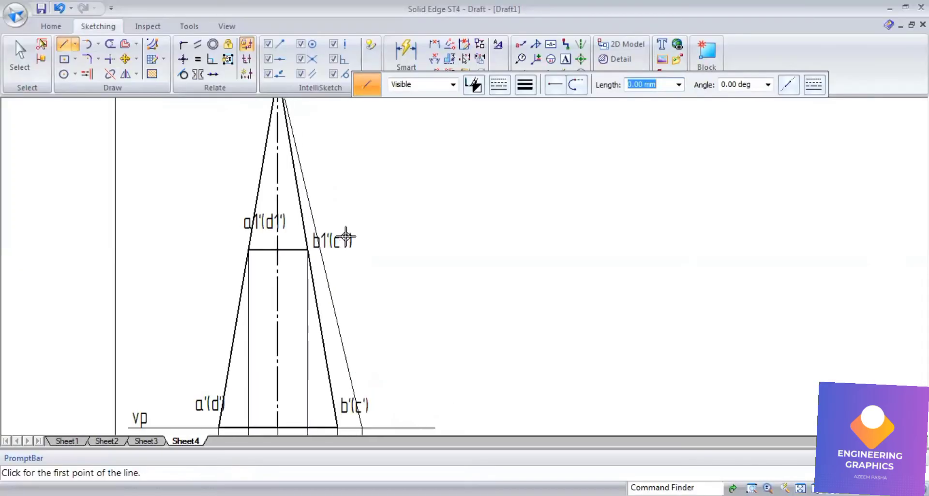
left_click(87, 74)
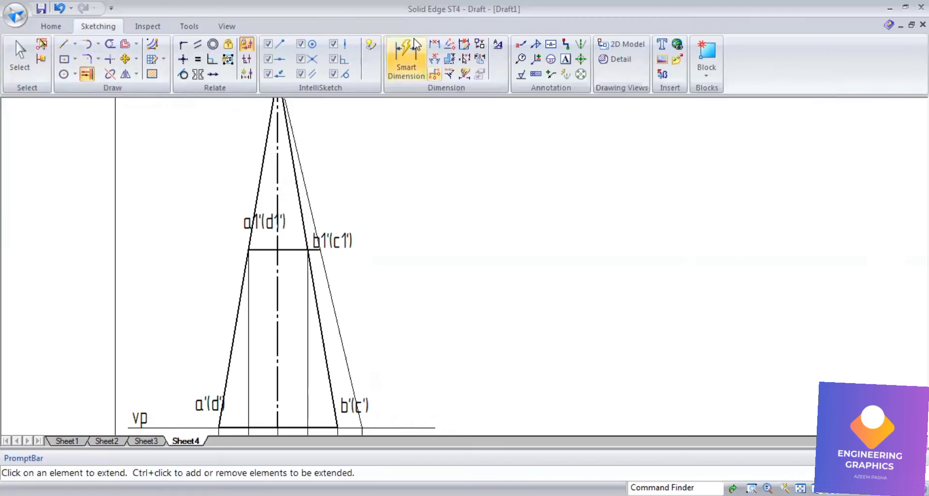
left_click(110, 74)
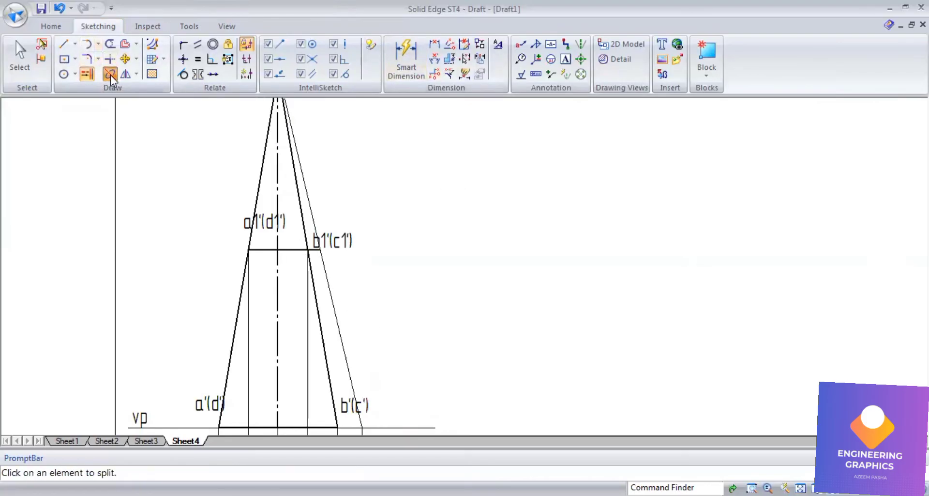
left_click(316, 249)
left_click(316, 249)
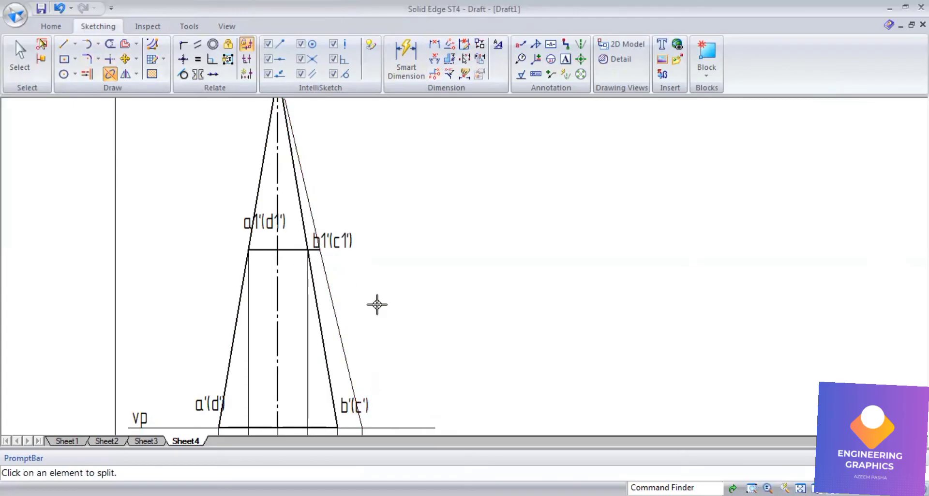
Dimension the frustum's height in the front view, placing the dimension beside side a'
left_click(420, 71)
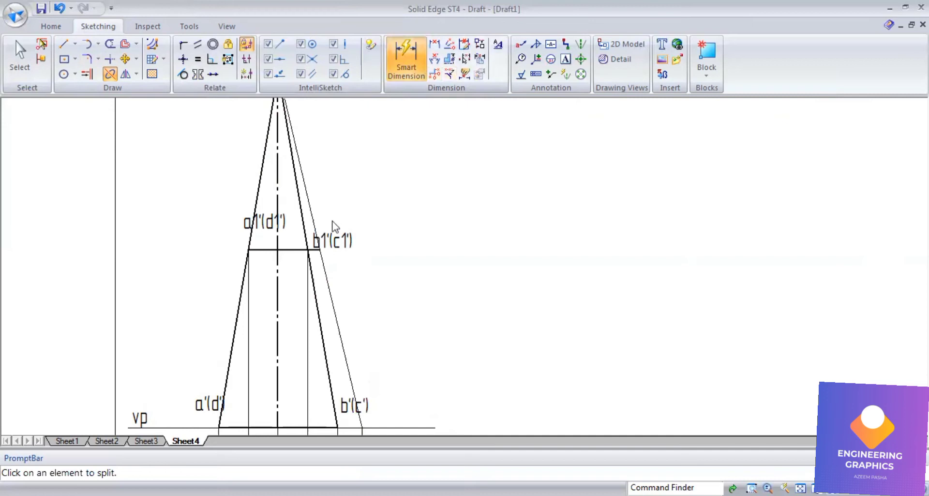
left_click(277, 291)
left_click(178, 292)
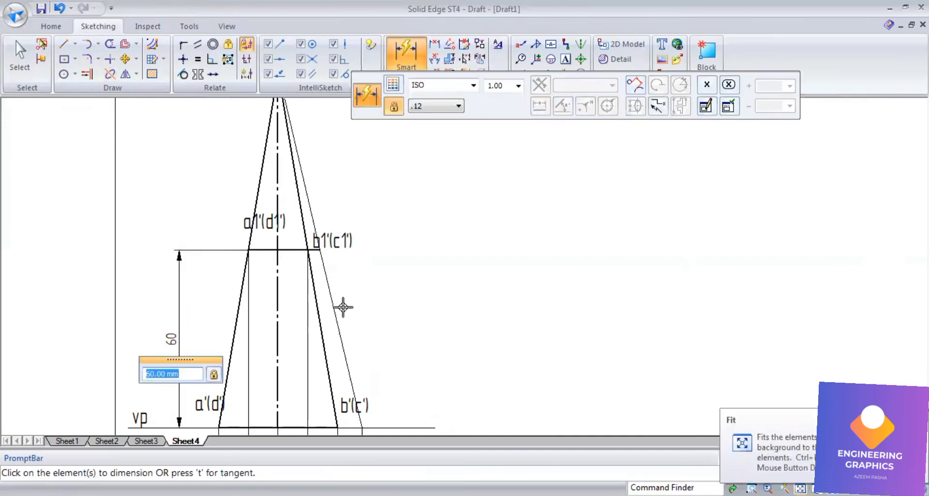
Dimension the upper part of the true-length line, from the apex to the extended top edge
scroll(343, 307, "down", 1)
middle_click_drag(334, 359, 349, 284)
scroll(348, 283, "down", 1)
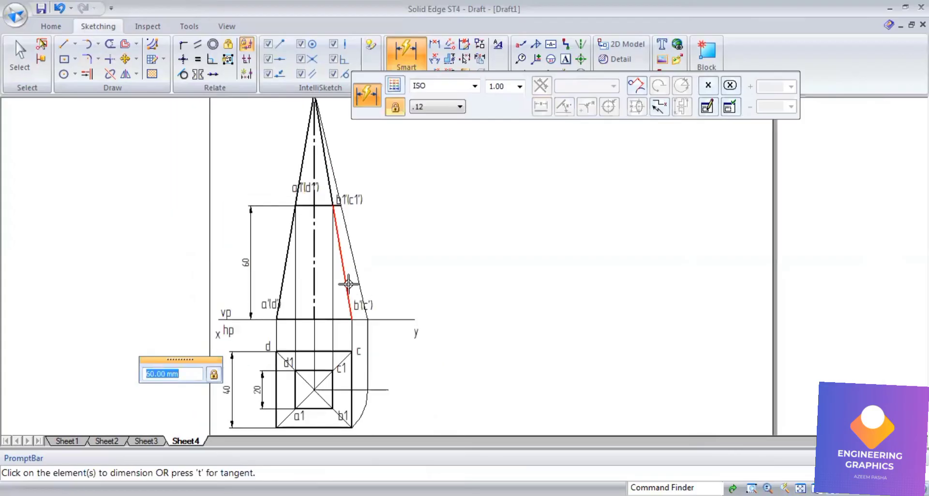
left_click(337, 169)
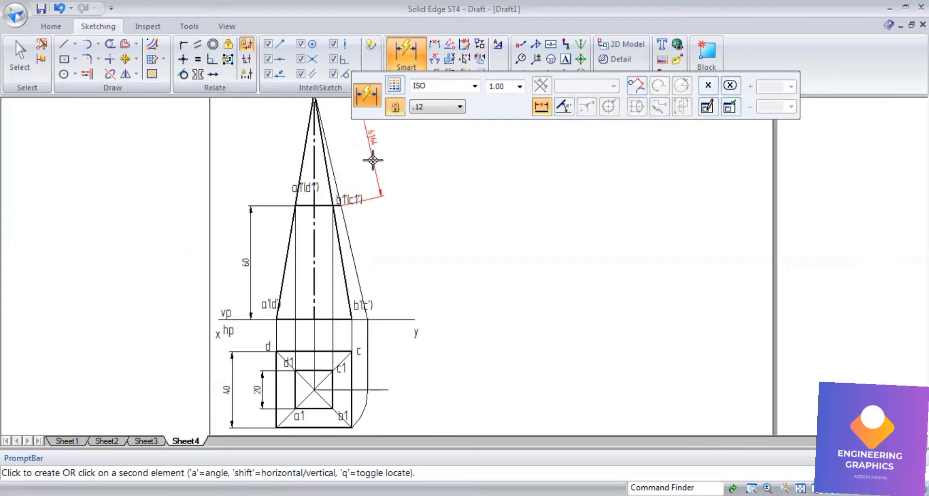
left_click(378, 164)
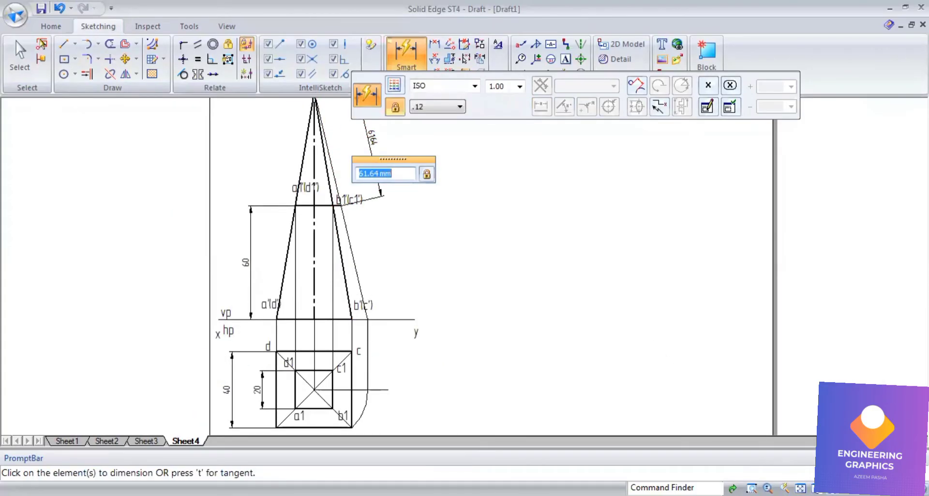
scroll(347, 286, "down", 1)
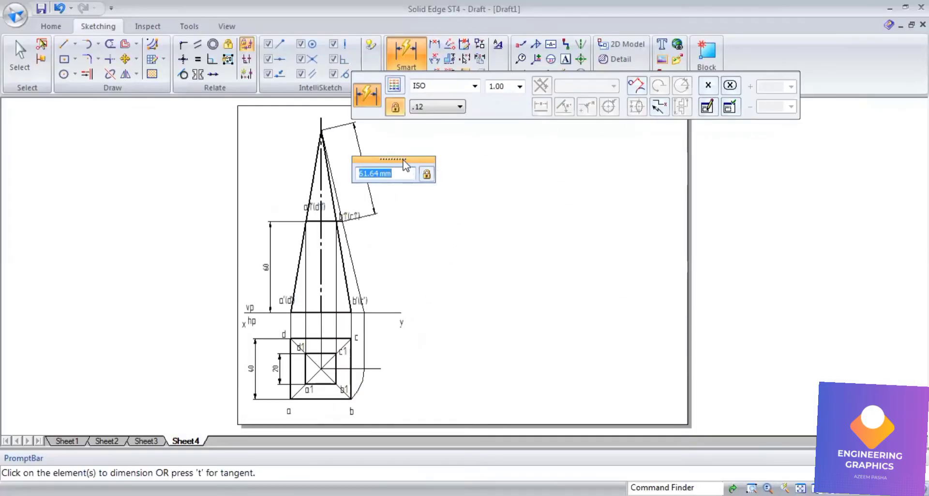
left_click_drag(406, 159, 683, 133)
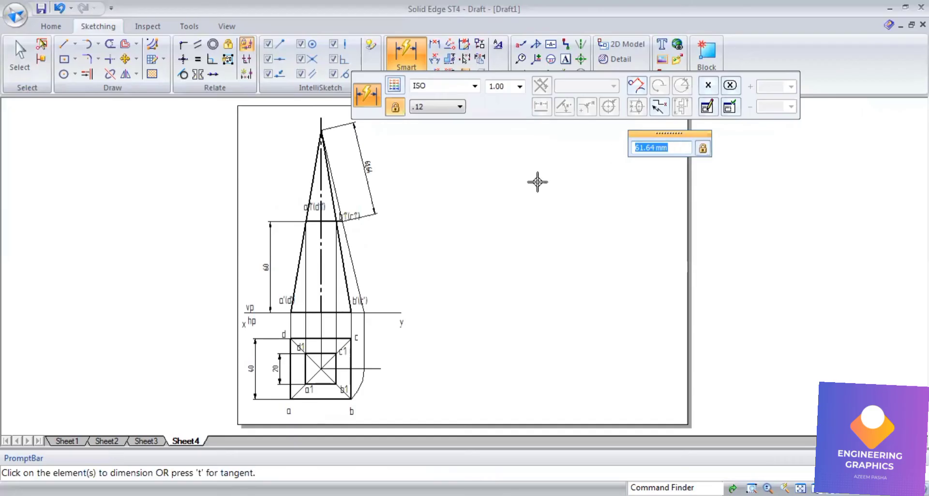
Dimension the full true-length line between its end on the xy line and the apex, placed outside the shorter dimension
left_click(348, 242)
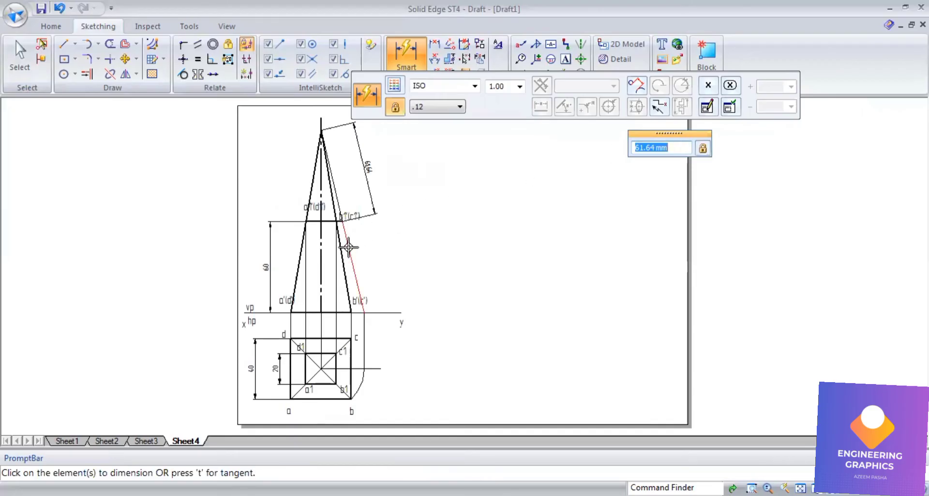
left_click(435, 45)
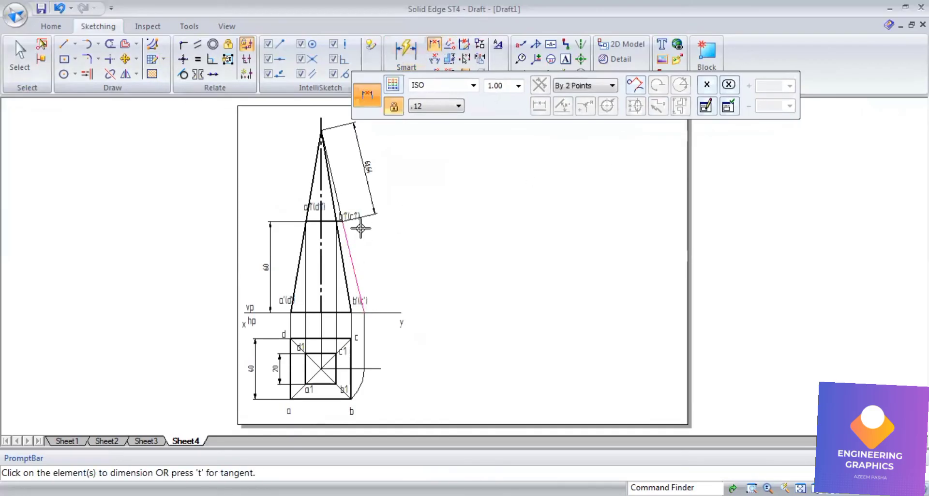
scroll(322, 138, "up", 3)
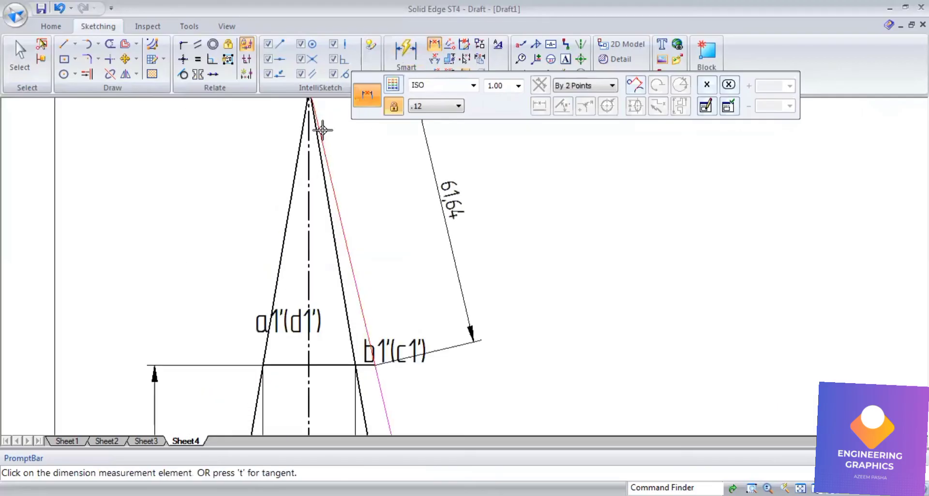
scroll(322, 130, "down", 3)
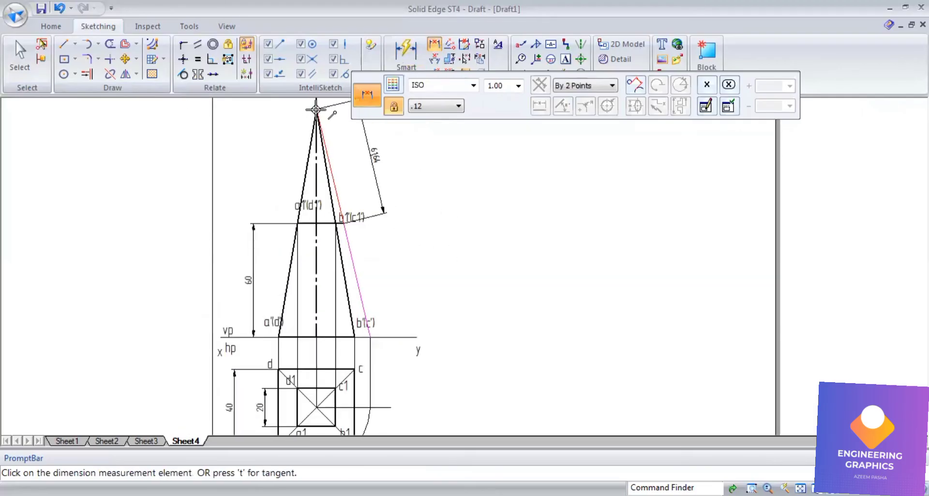
left_click(316, 109)
left_click(469, 175)
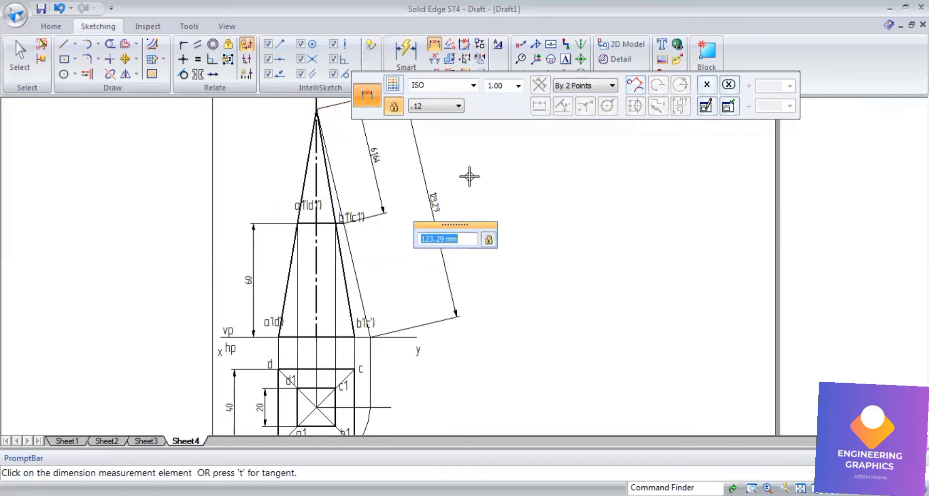
scroll(470, 176, "up", 3)
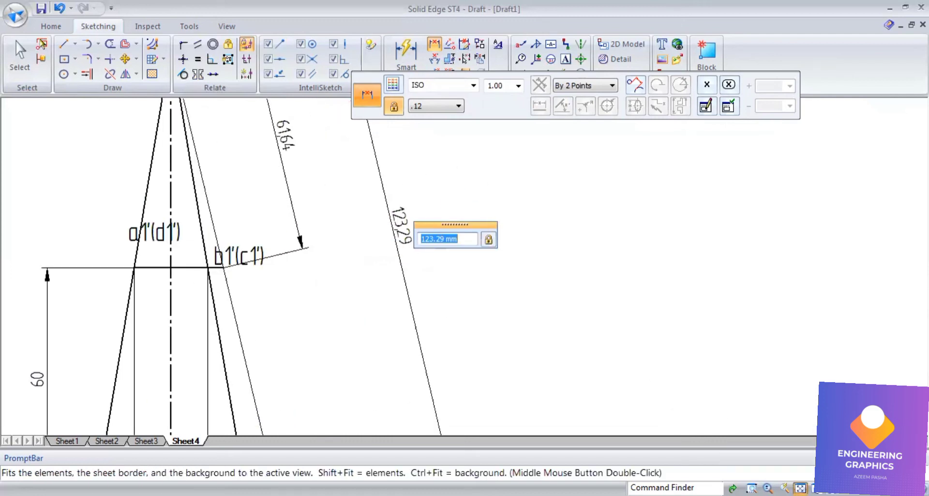
Draw a thick vertical line 123.29 mm long downward in the empty area beside the dimensioned views, at an angle of -90 degrees
left_click(800, 488)
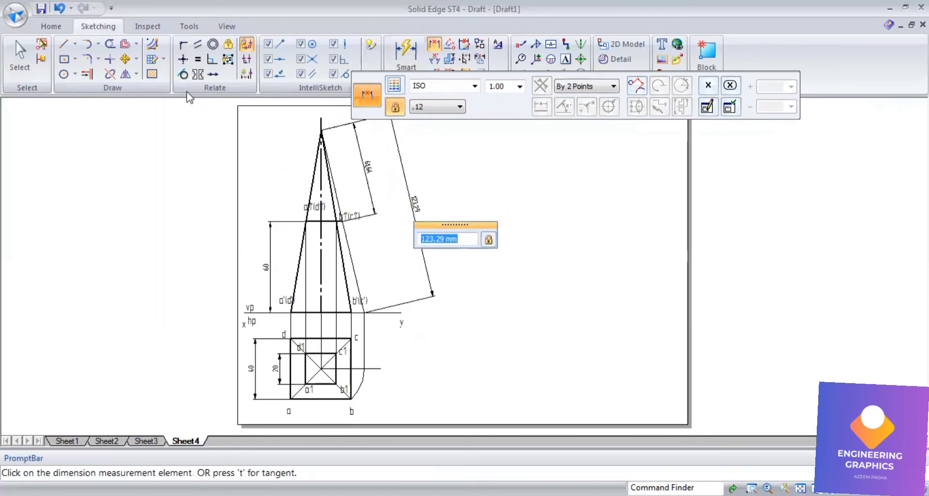
left_click(65, 49)
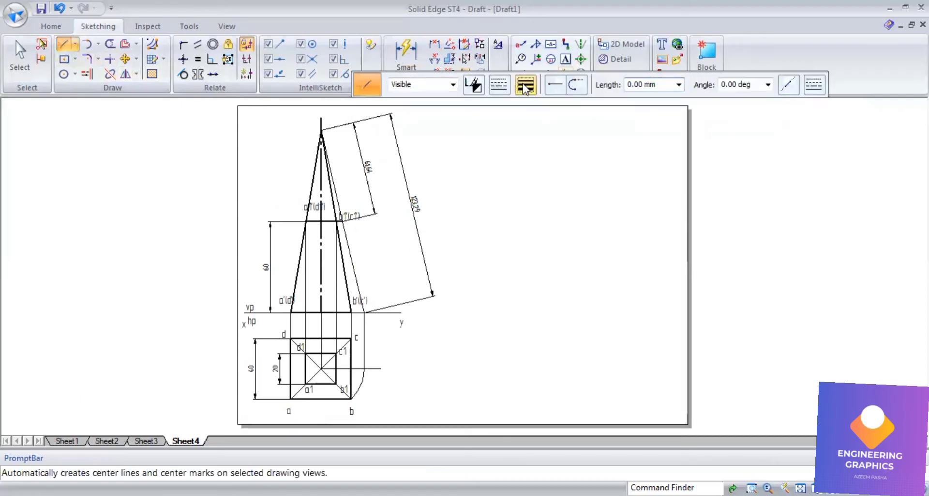
left_click(525, 86)
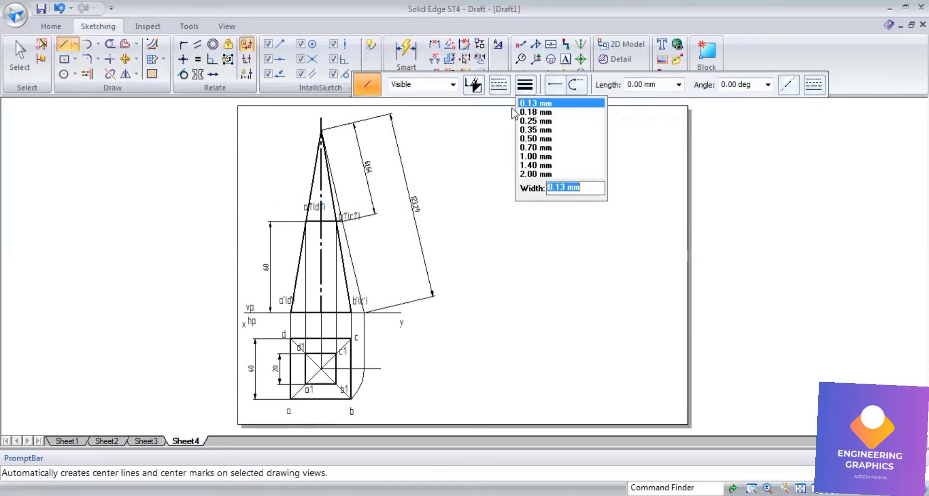
left_click(520, 169)
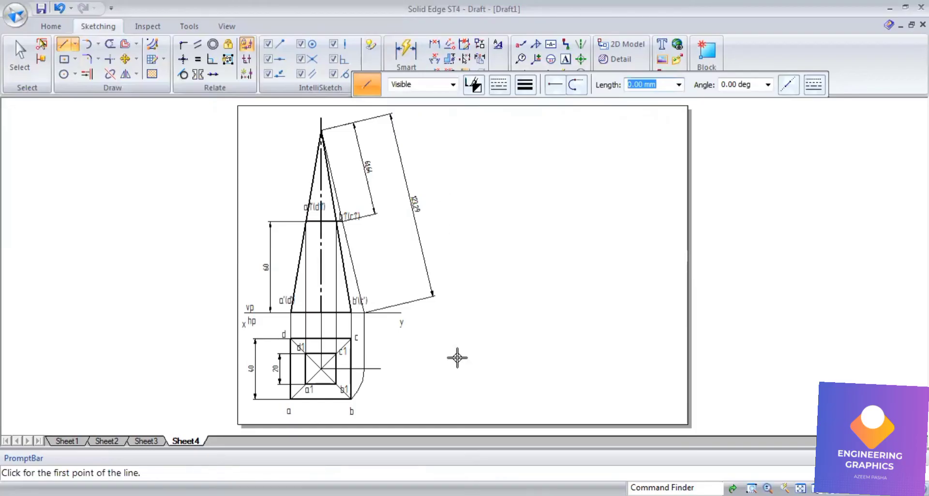
left_click(430, 179)
type("12")
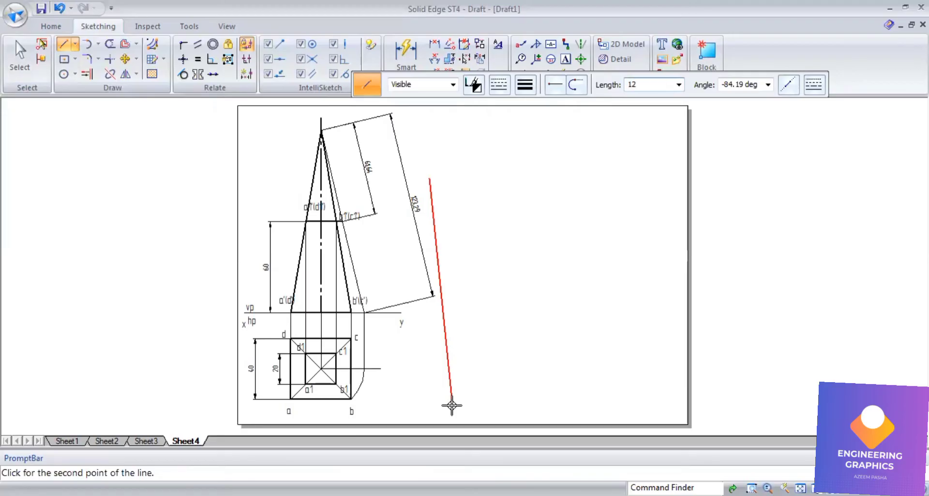
scroll(452, 406, "up", 1)
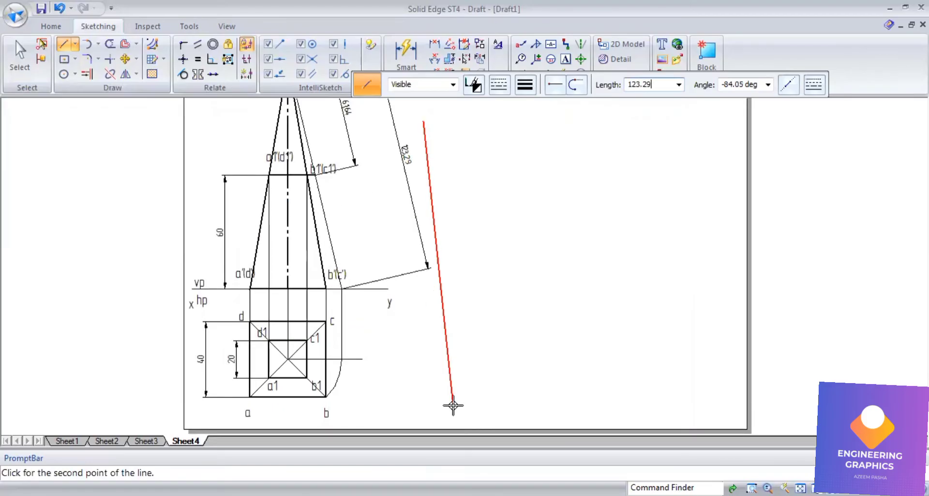
key("Tab")
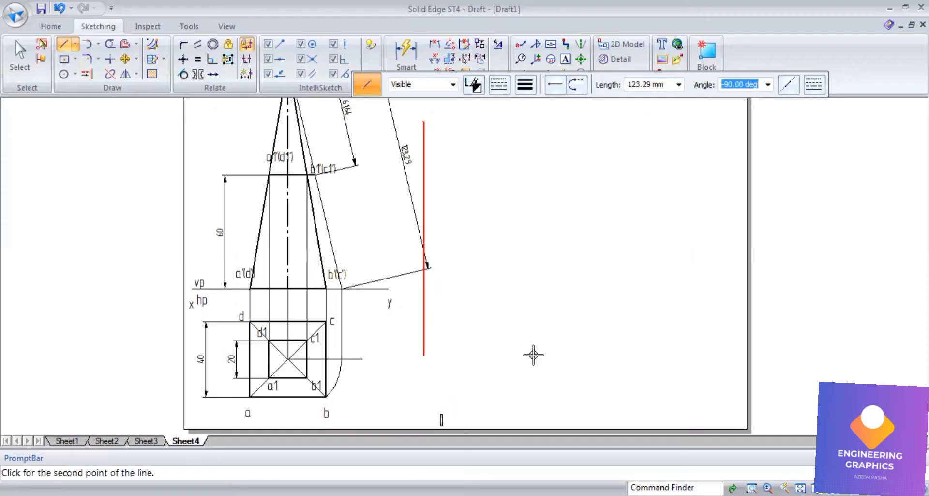
key("Return")
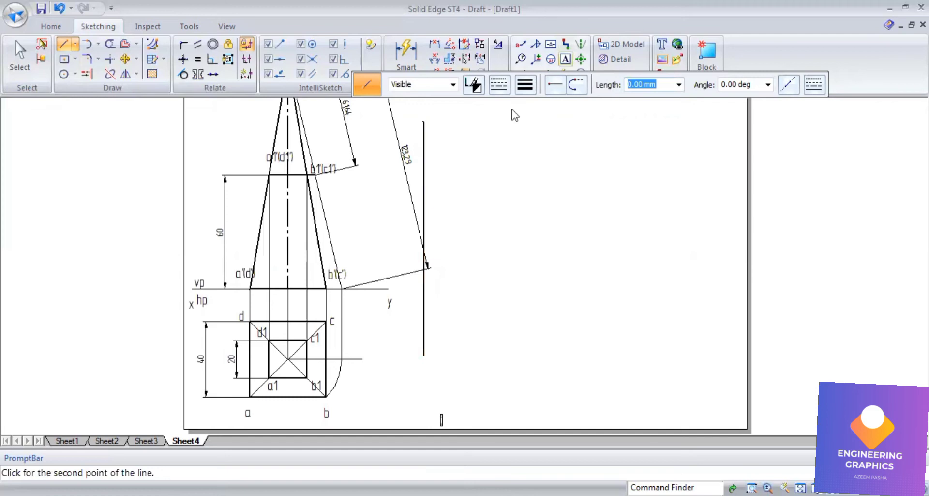
Label the lower end of the new vertical line "A"
key("t")
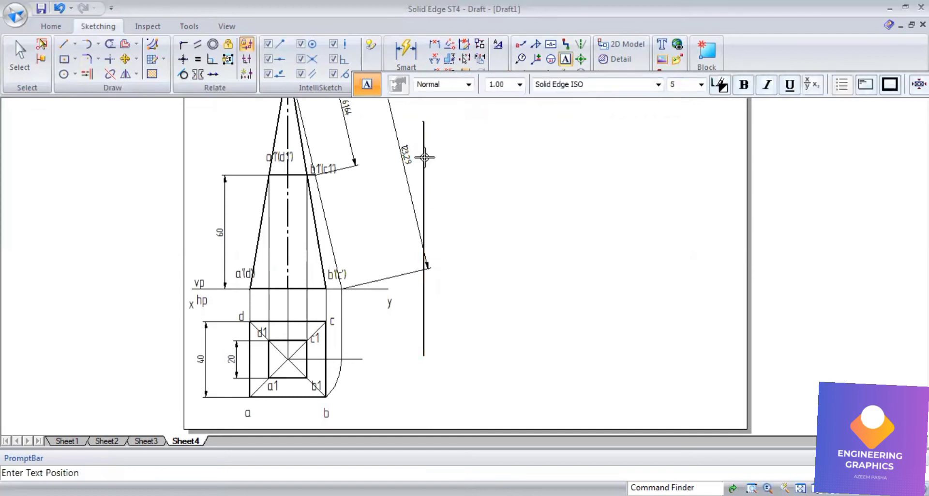
left_click(414, 363)
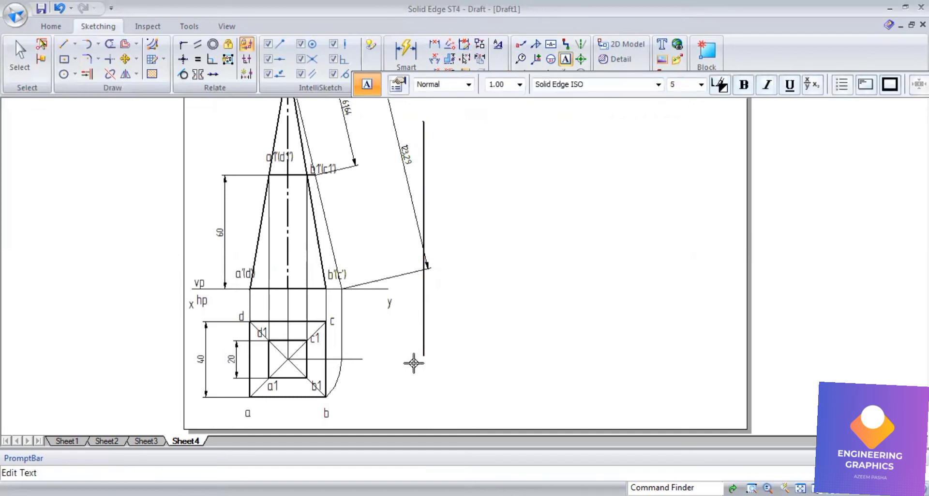
type("A")
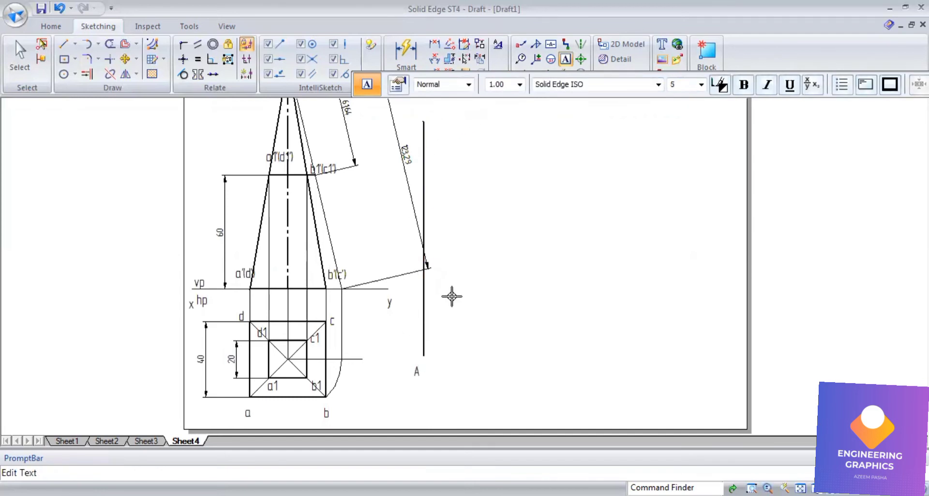
Draw a centre-point arc of radius 123.29 mm about the vertical line's upper end, starting at A and sweeping about 110 degrees
left_click(98, 44)
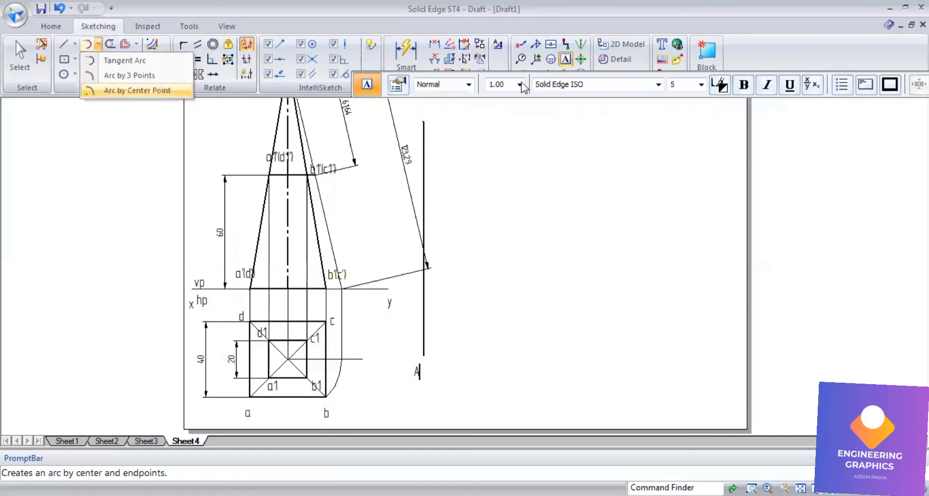
key("Return")
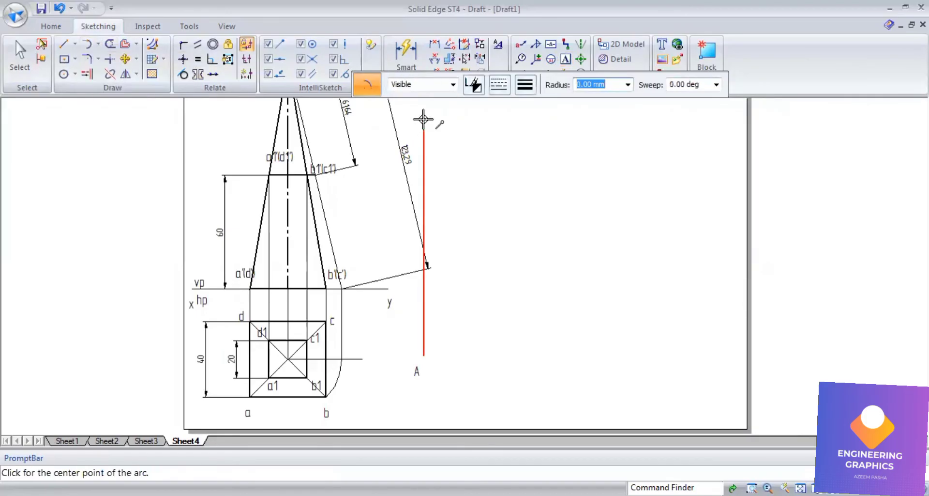
left_click(425, 355)
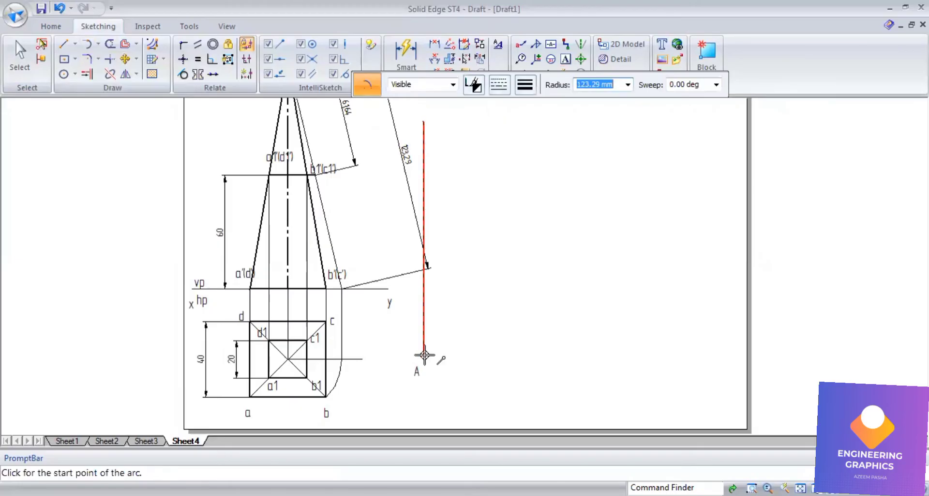
left_click(424, 355)
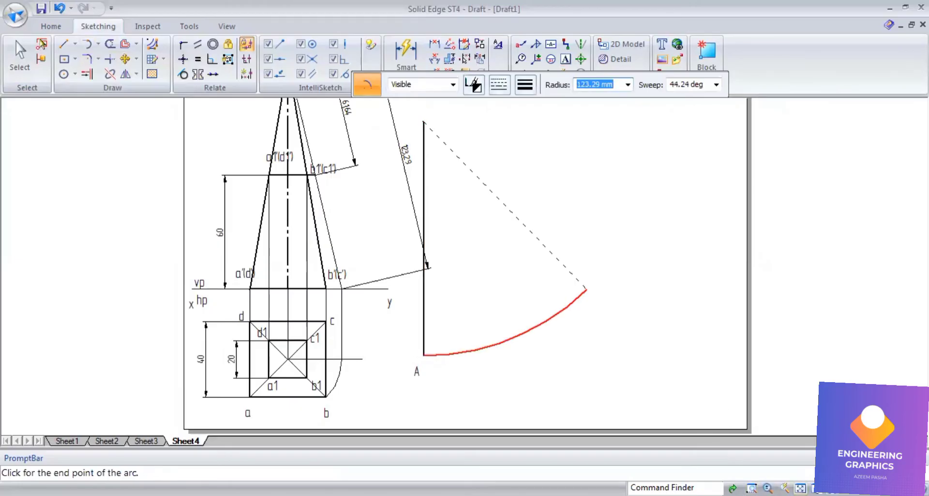
scroll(615, 178, "down", 1)
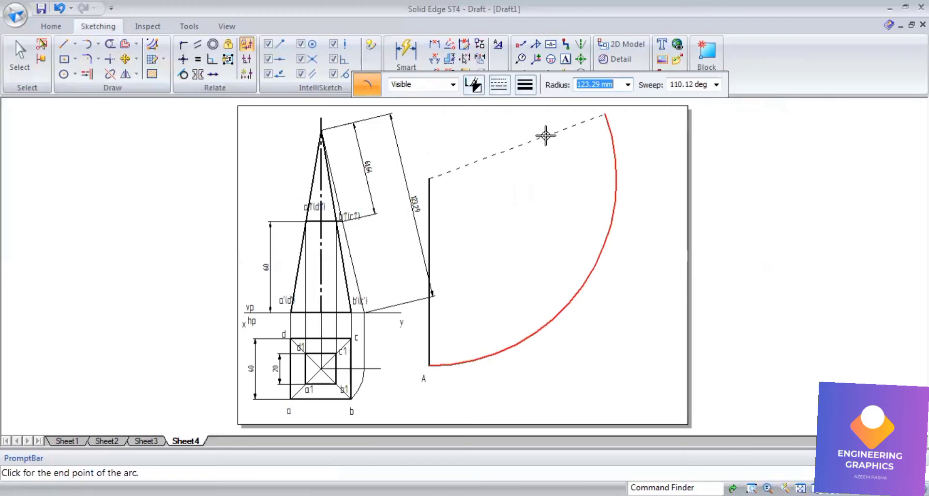
left_click(603, 108)
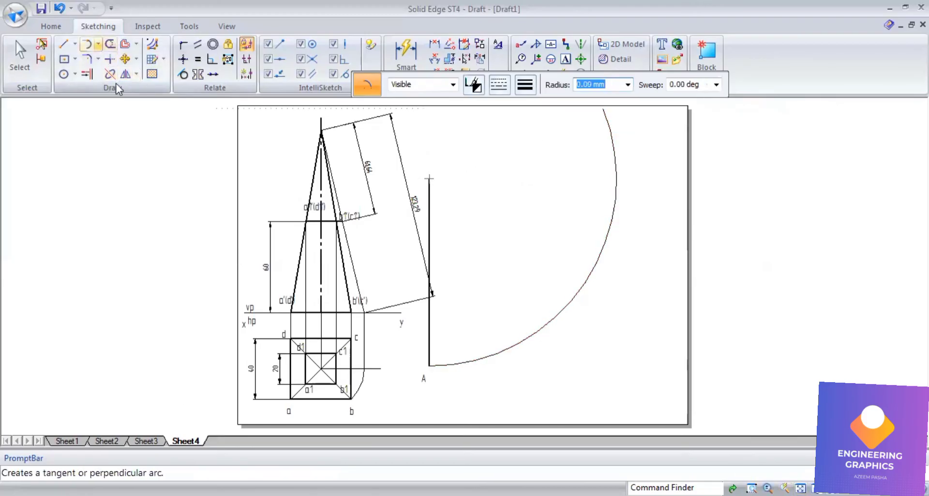
With 0.13 mm line width, draw a short arc of 40 mm radius centred on A, cutting the large arc
left_click(525, 87)
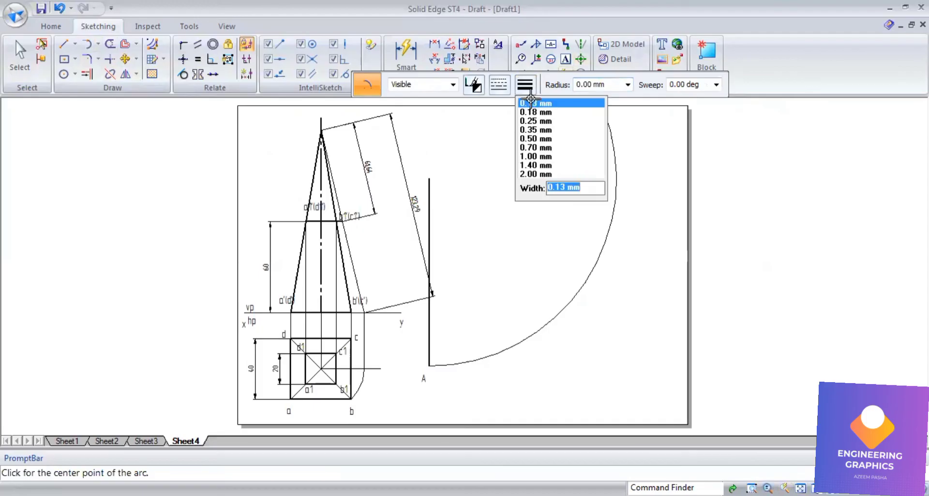
left_click(527, 100)
left_click(428, 365)
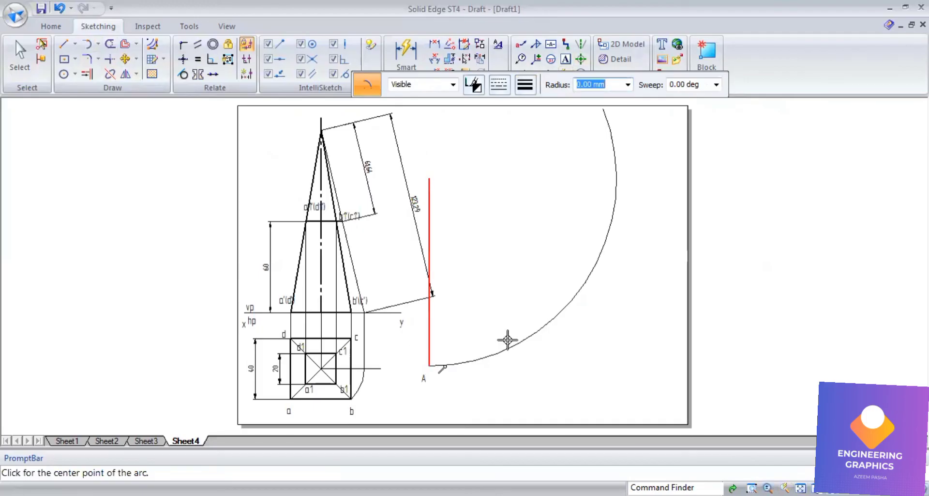
type("40")
key("Tab")
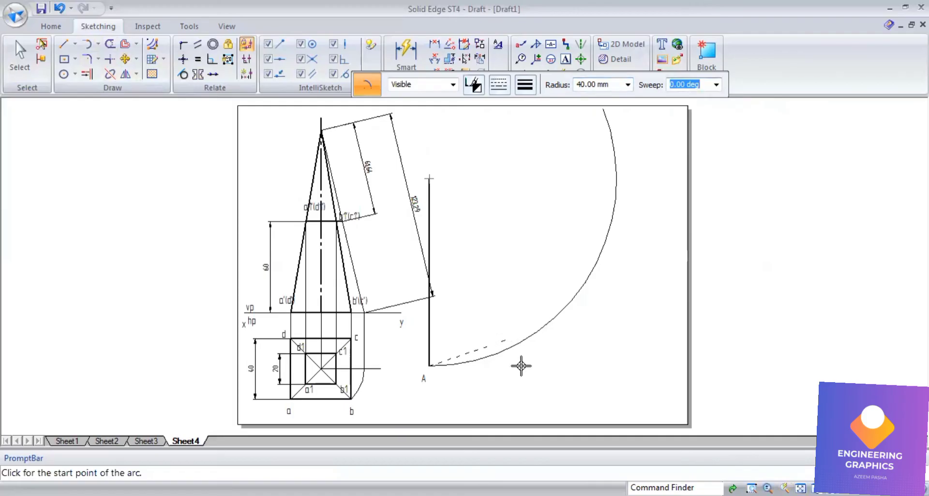
scroll(497, 357, "up", 3)
right_click(480, 359)
Mark the second base edge with a 40 mm radius arc centred on the first cut point, crossing the large arc
scroll(476, 354, "up", 3)
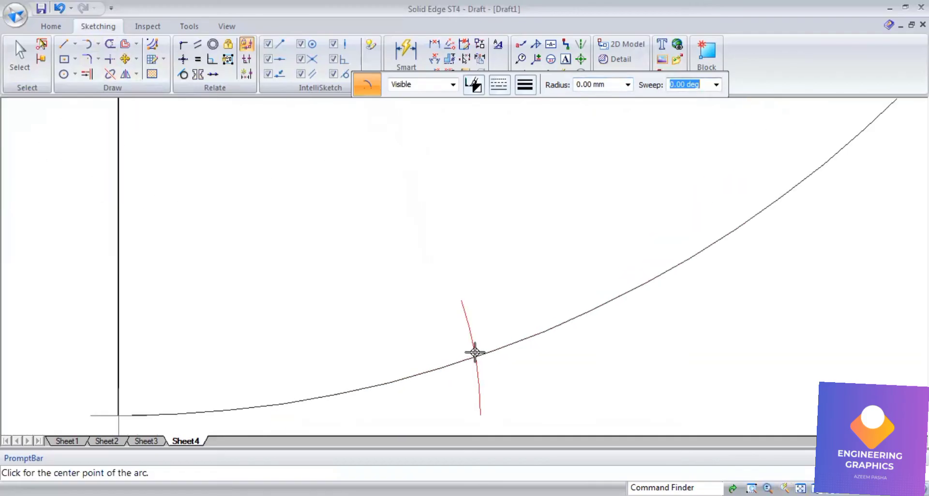
scroll(475, 358, "up", 3)
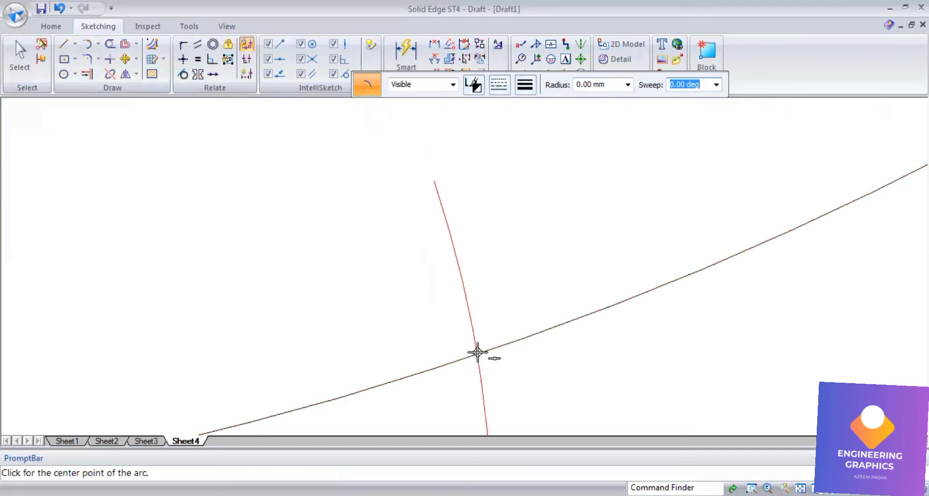
scroll(477, 354, "up", 3)
scroll(482, 351, "up", 3)
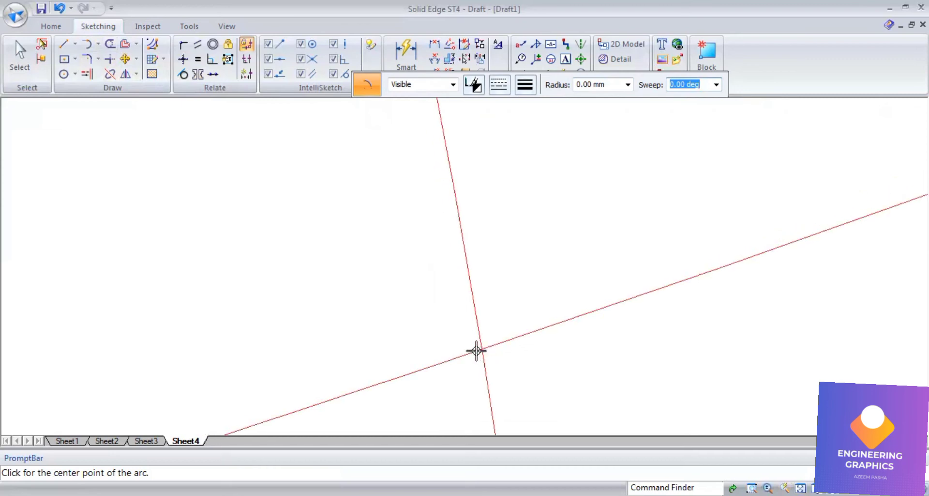
left_click(481, 348)
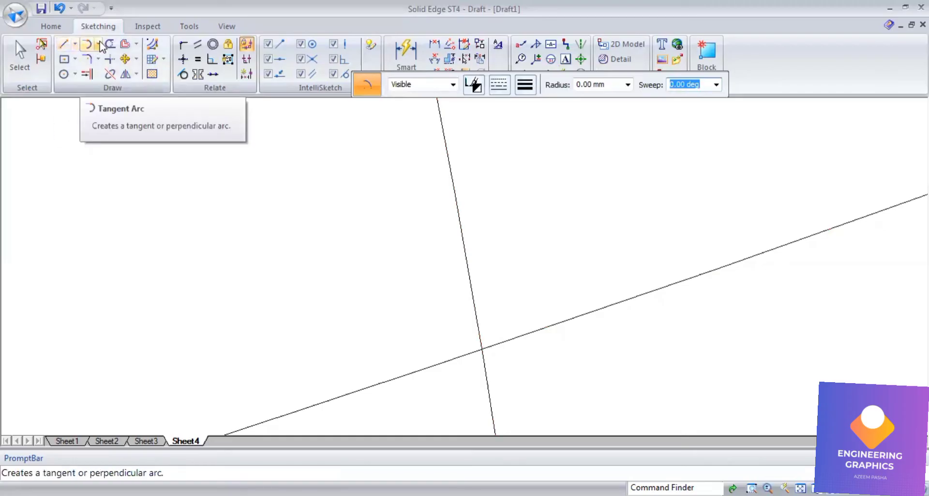
left_click(482, 349)
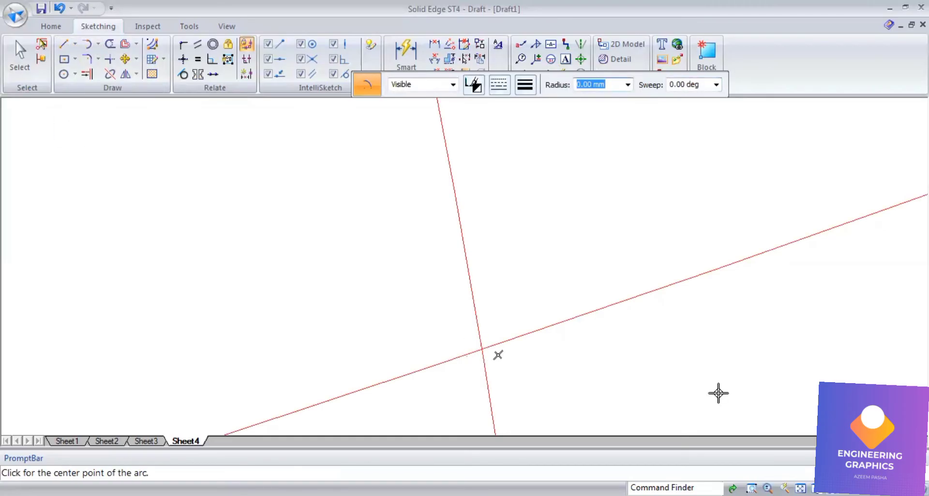
scroll(604, 266, "down", 5)
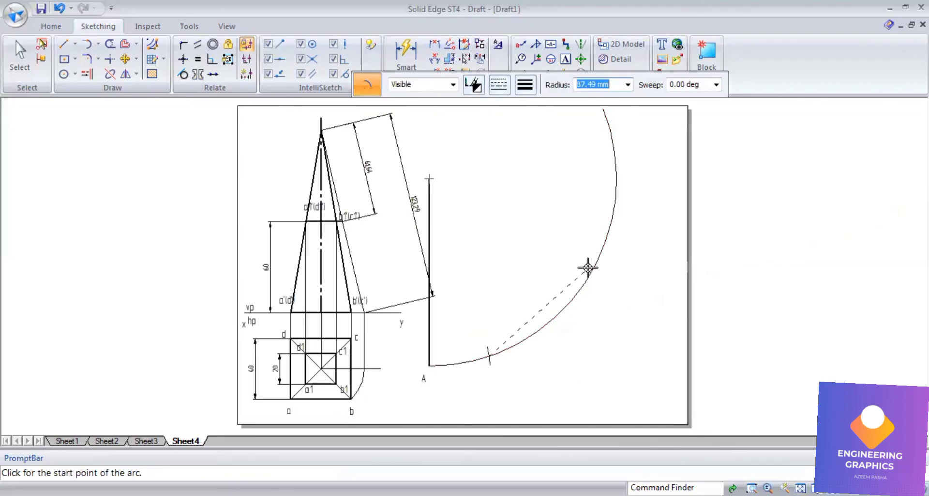
type("40")
key("Tab")
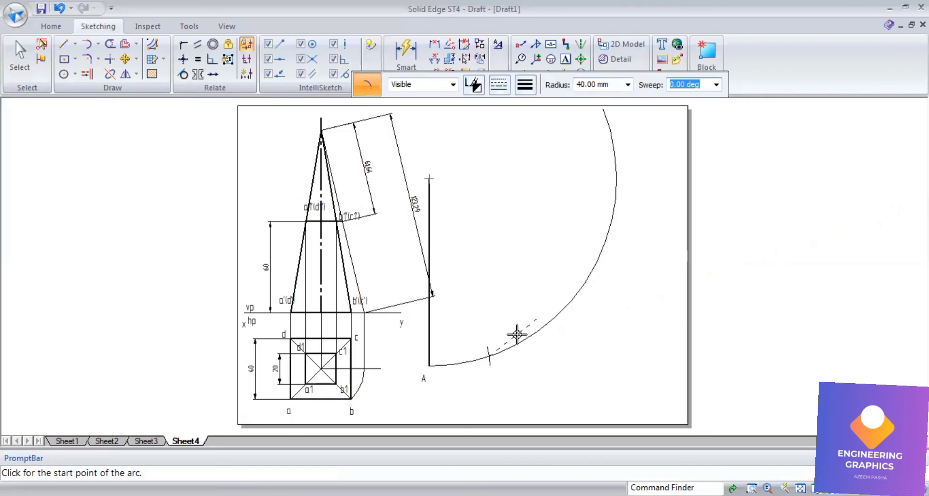
Mark the third base edge with a 40 mm radius arc centred on the second cut point, crossing the large arc
scroll(544, 327, "up", 6)
left_click(542, 311)
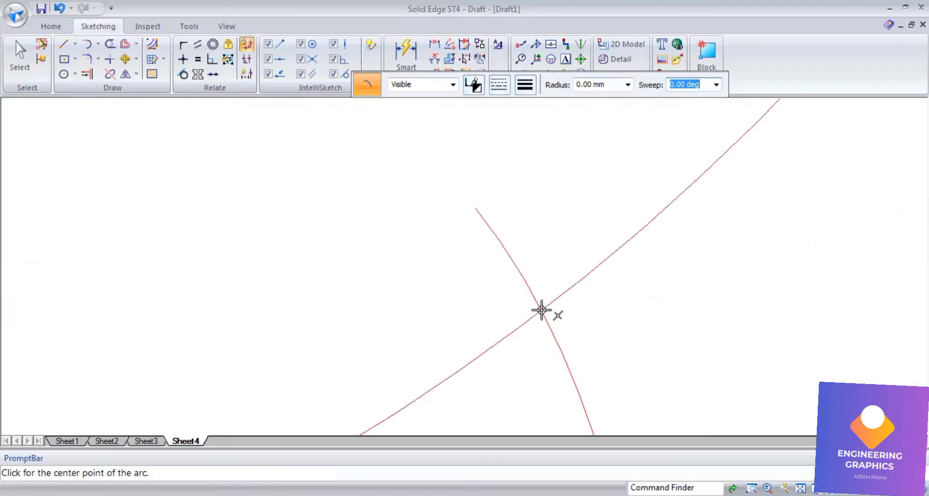
left_click(603, 84)
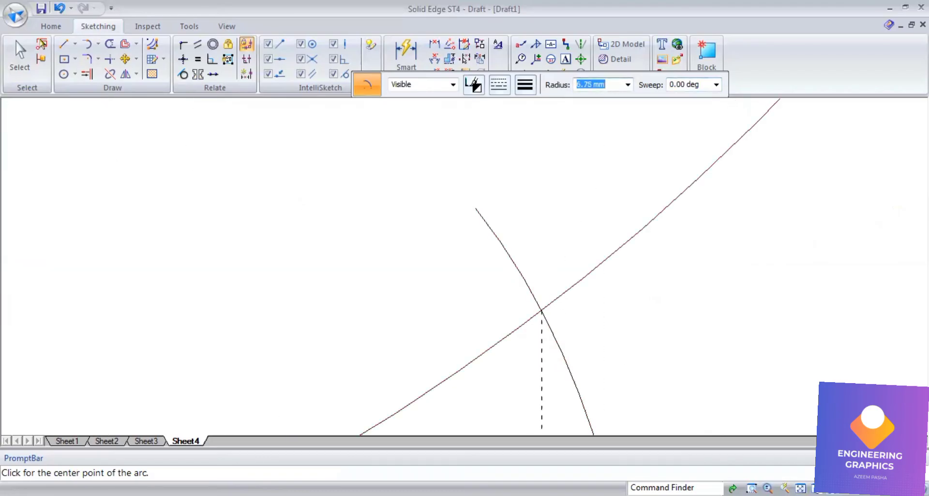
type("40")
key("Tab")
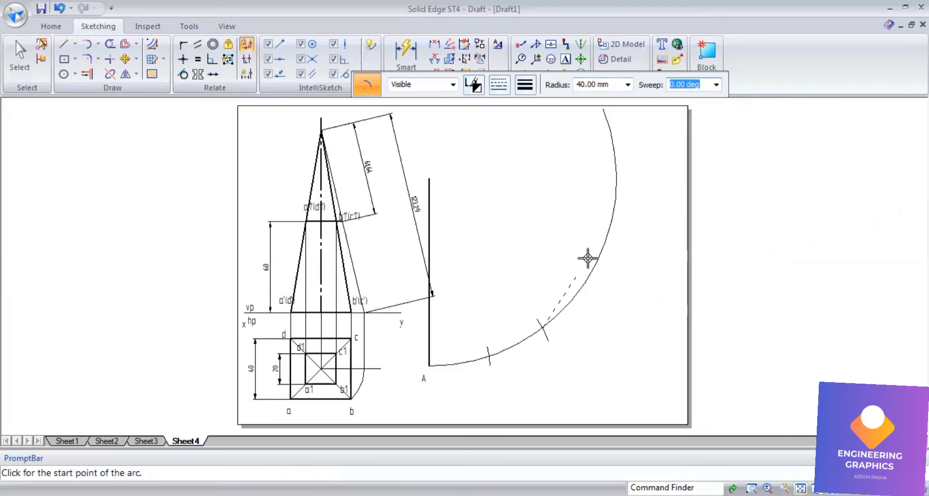
Mark the fourth base edge with a 40 mm radius arc centred on the third cut point, crossing the large arc
scroll(563, 294, "up", 10)
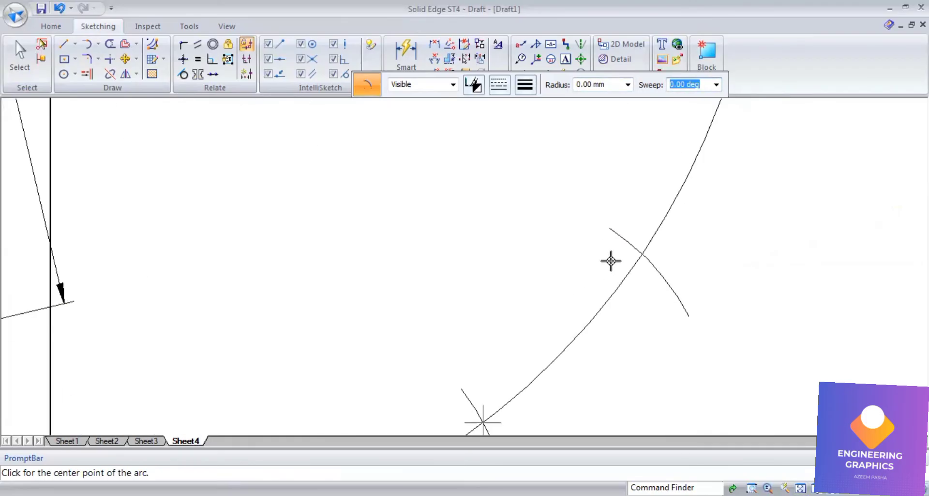
scroll(632, 247, "up", 2)
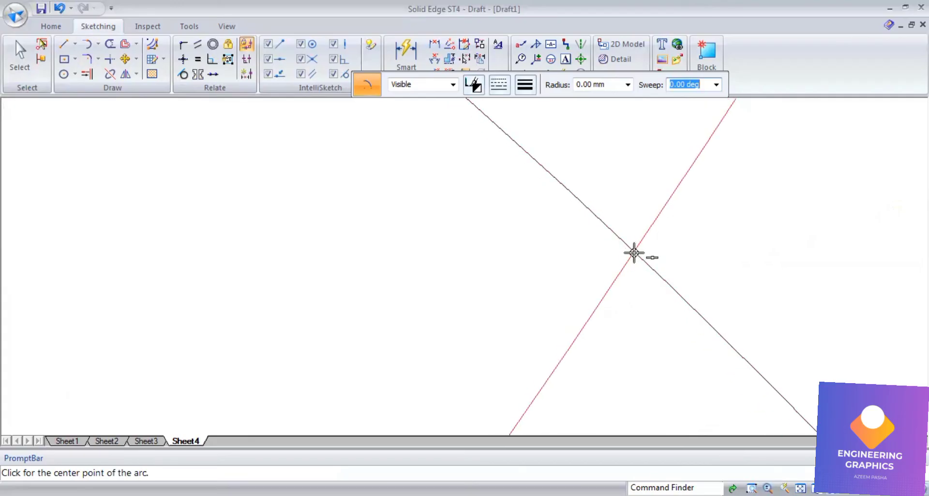
scroll(633, 253, "up", 1)
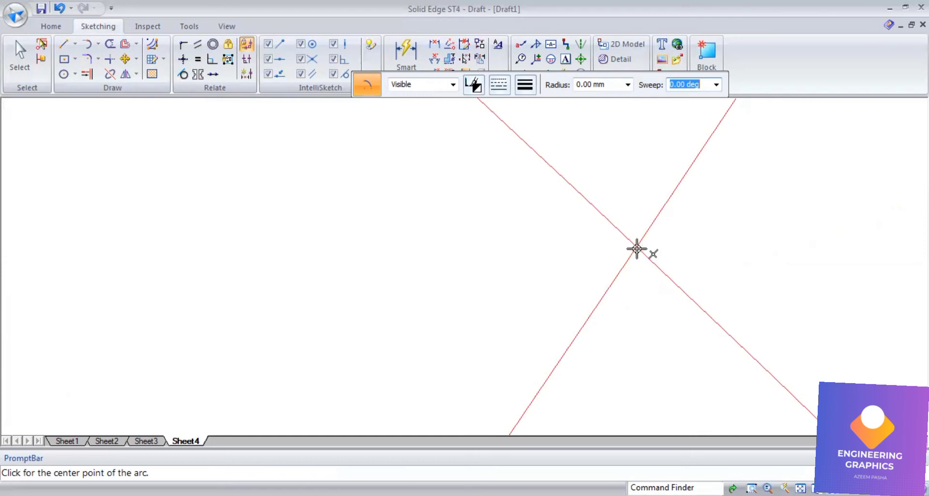
left_click(649, 250)
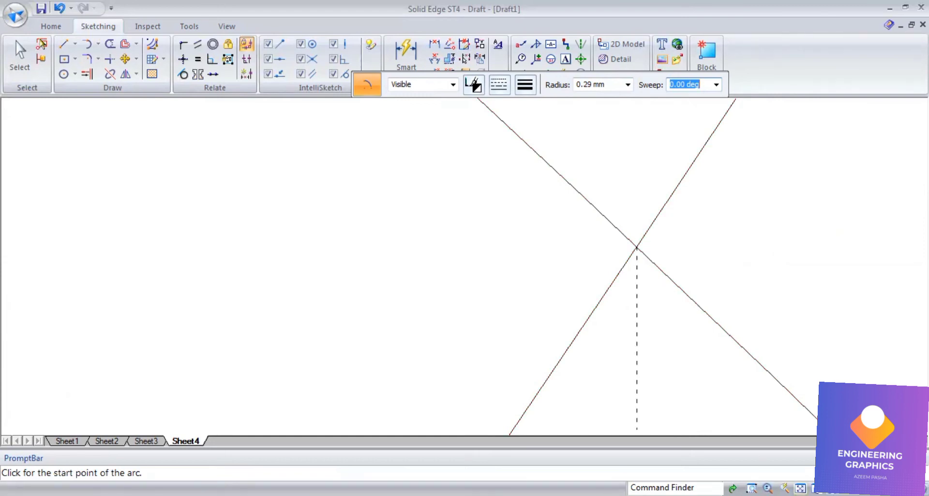
middle_click(605, 105)
type("40")
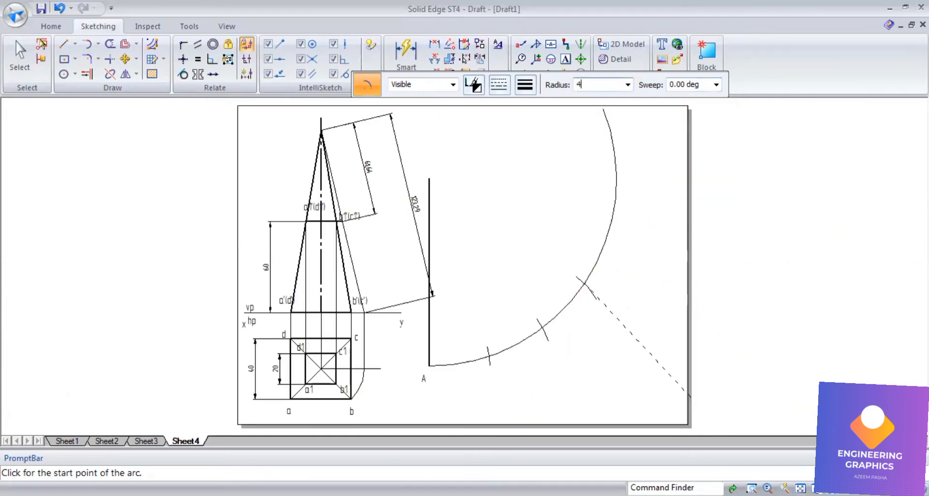
key("Tab")
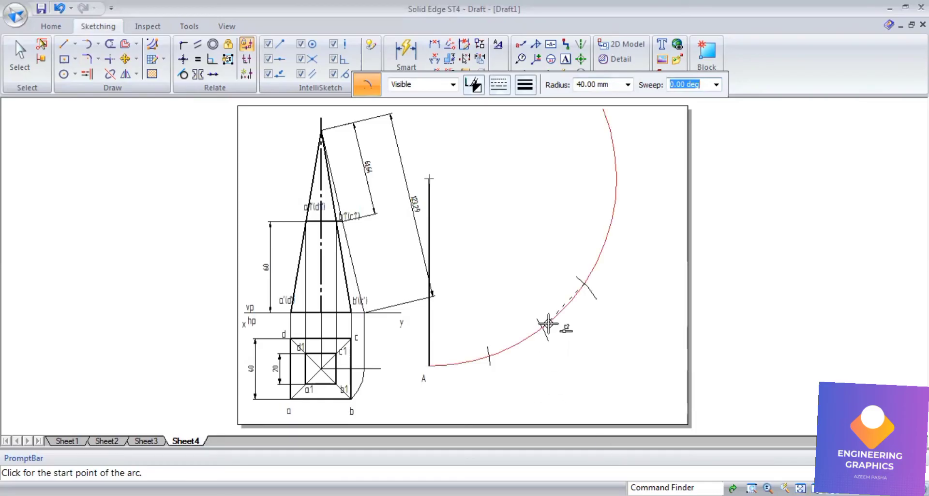
left_click(602, 226)
left_click(631, 237)
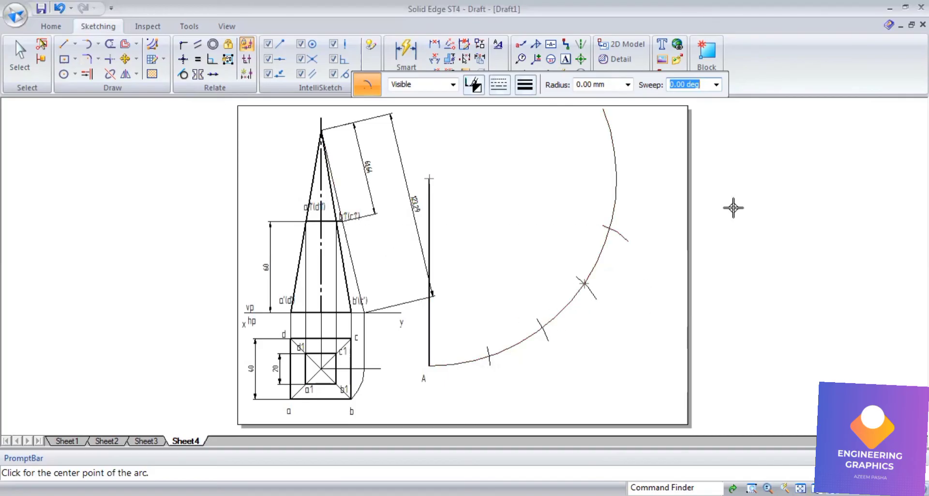
With 0.50 mm line width, draw a line from the vertical line's upper end to the first cut point on the large arc
left_click(527, 85)
left_click(535, 145)
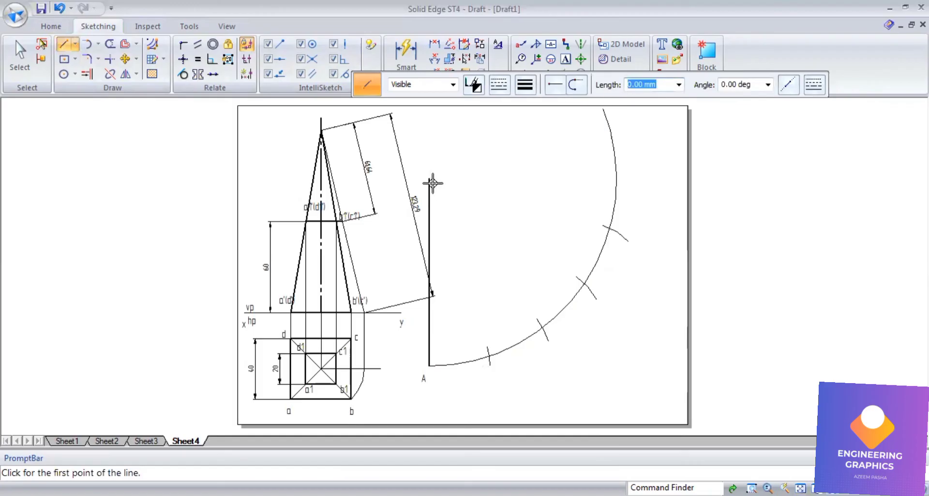
left_click(430, 178)
scroll(490, 358, "up", 6)
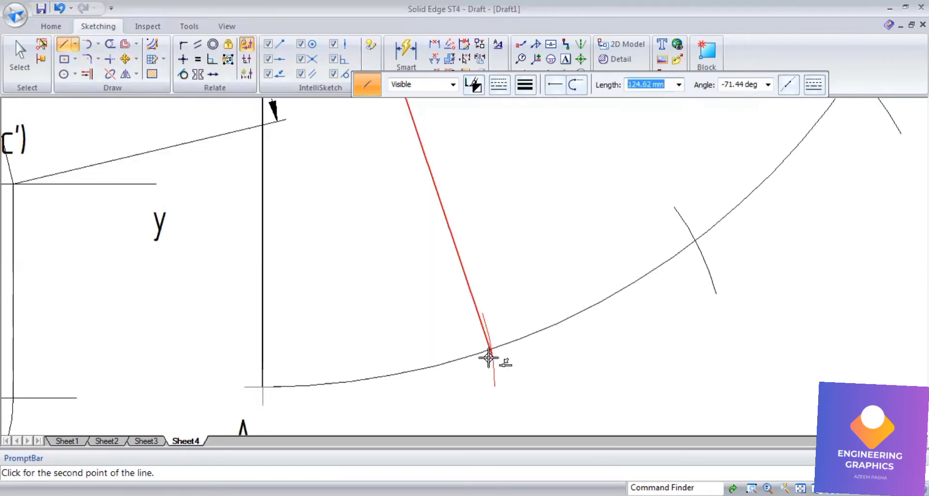
left_click(496, 334)
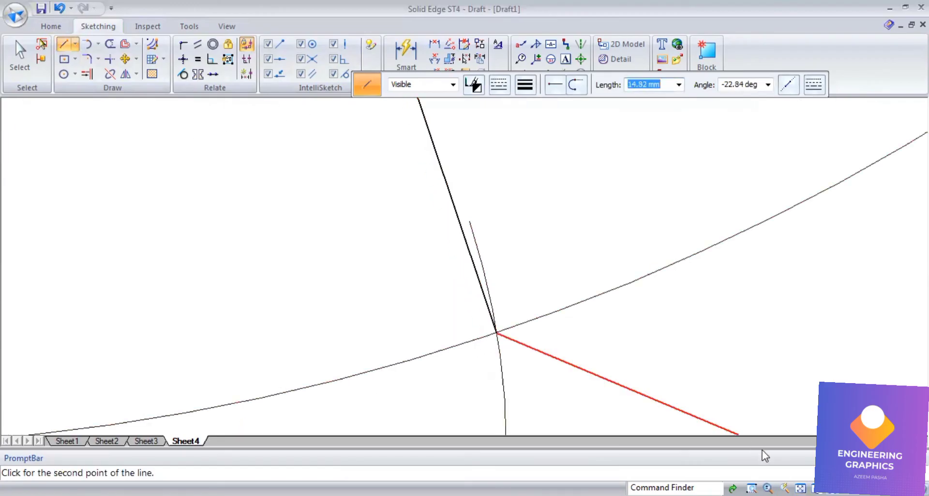
right_click(433, 180)
middle_click(433, 180)
middle_click(434, 180)
Draw a line from the development's apex to the second cut point on the large arc
left_click(426, 176)
scroll(540, 309, "up", 6)
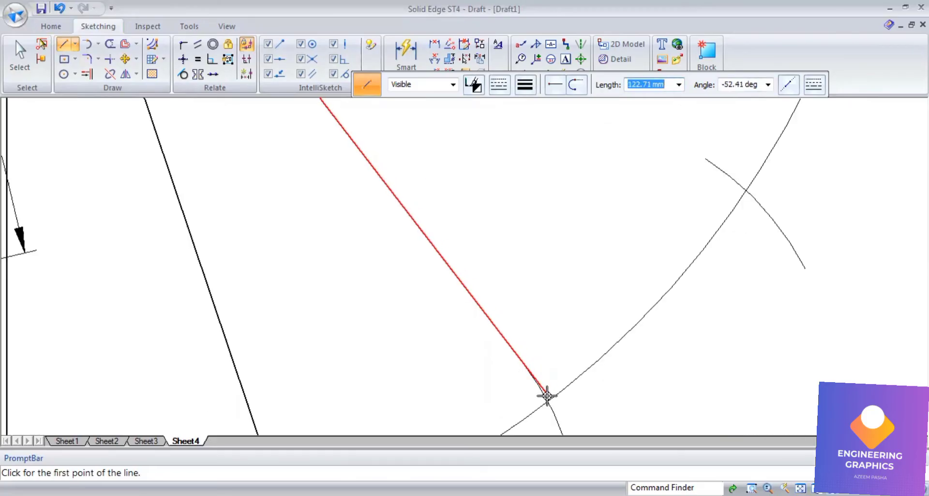
left_click(549, 401)
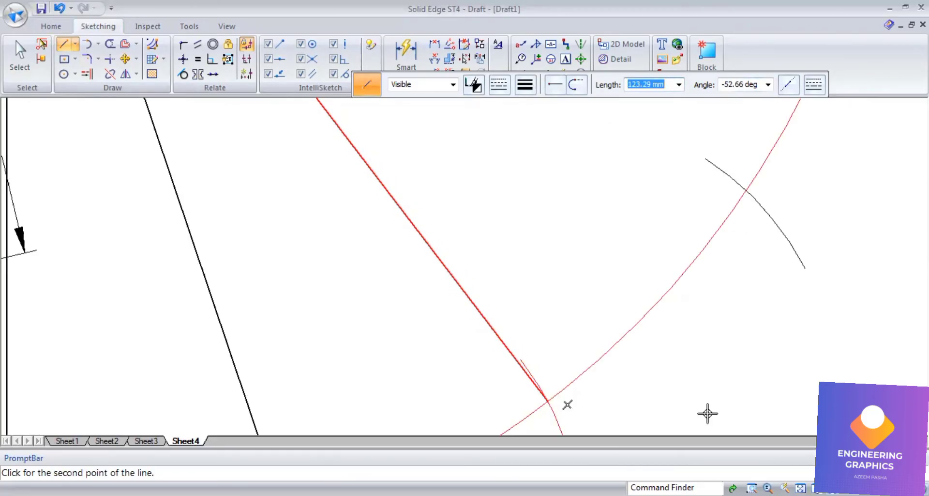
middle_click(470, 221)
middle_click(469, 221)
Draw a line from the development's apex to the third cut point on the large arc
right_click(429, 178)
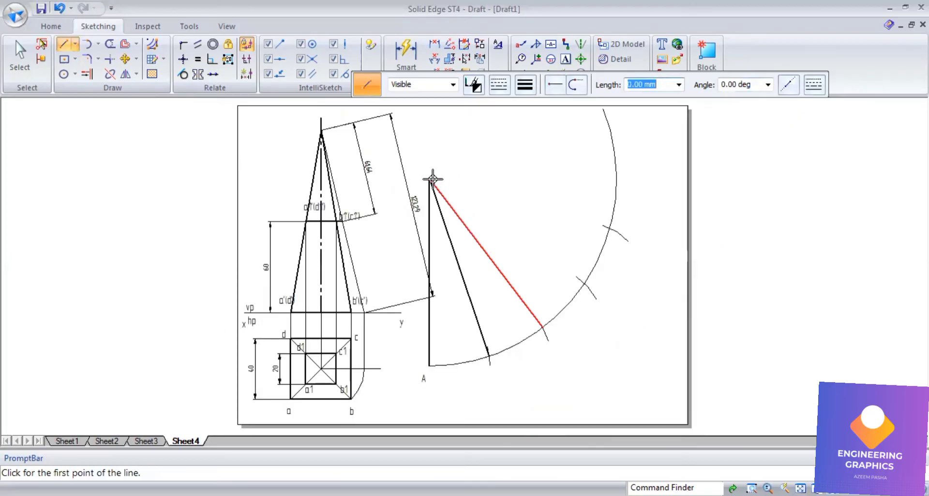
scroll(581, 274, "up", 4)
left_click(591, 297)
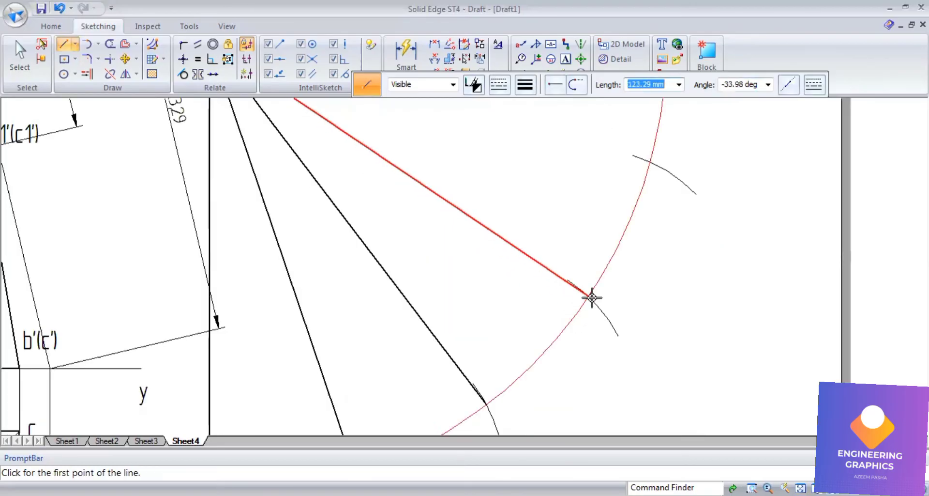
scroll(592, 297, "up", 3)
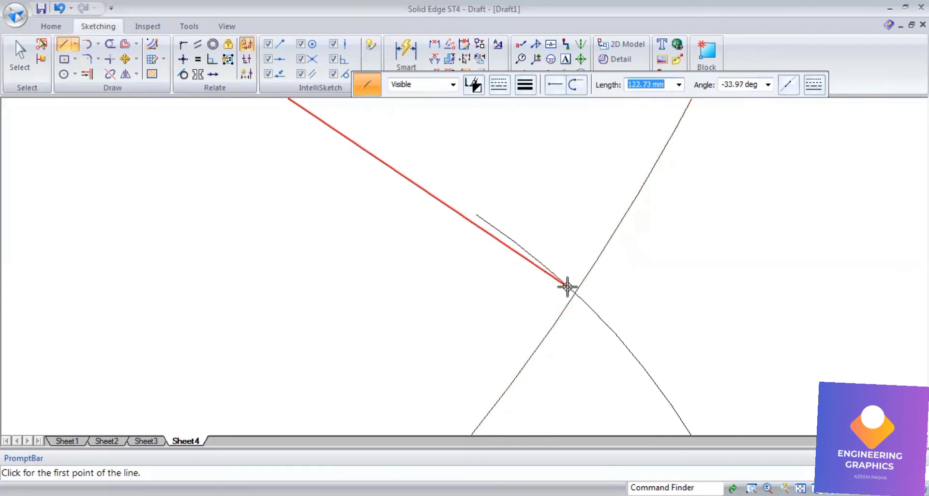
left_click(572, 293)
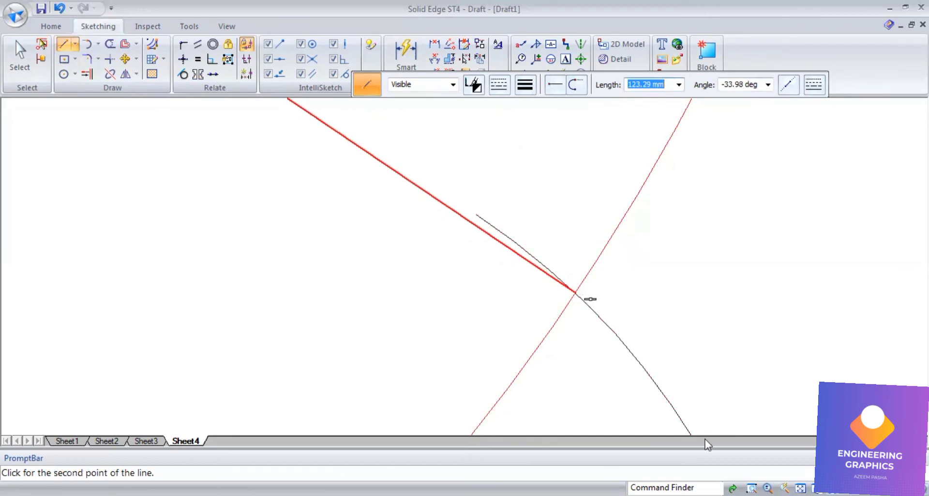
Draw a line from the development's apex to the fourth cut point on the large arc
left_click(785, 487)
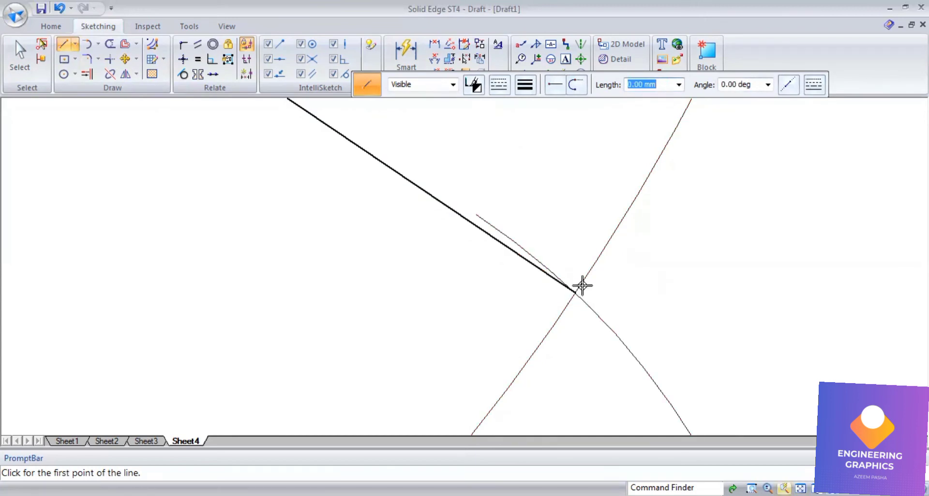
scroll(414, 193, "down", 3)
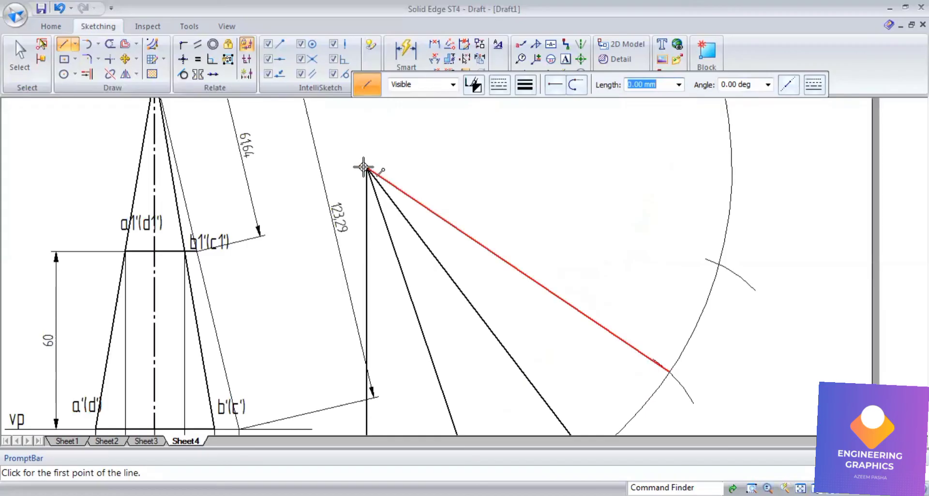
left_click(365, 168)
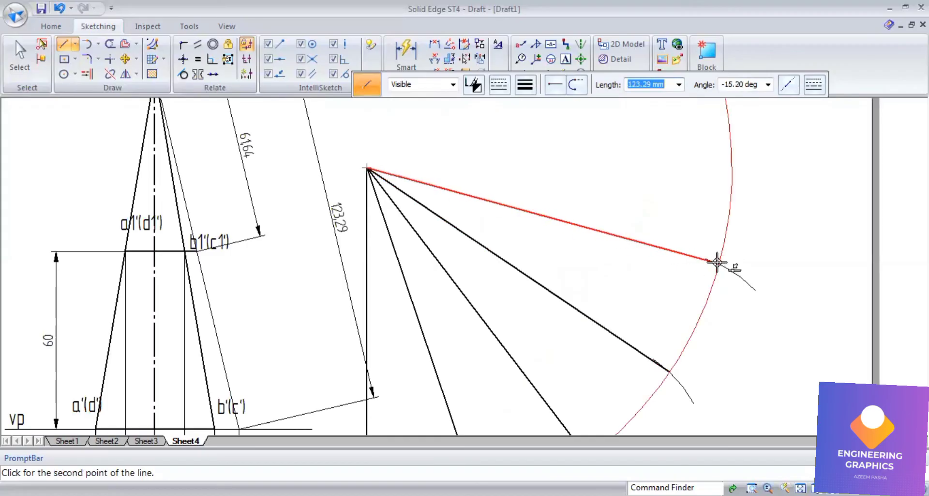
scroll(719, 263, "up", 4)
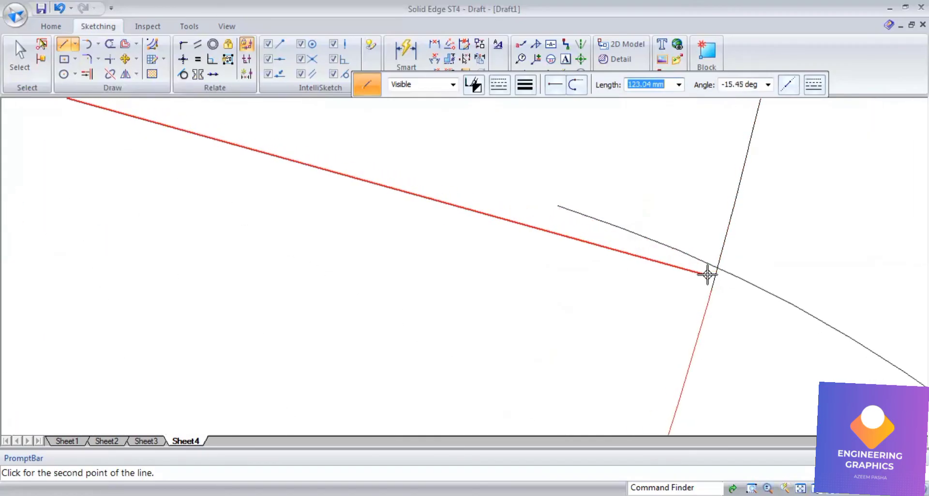
left_click(718, 272)
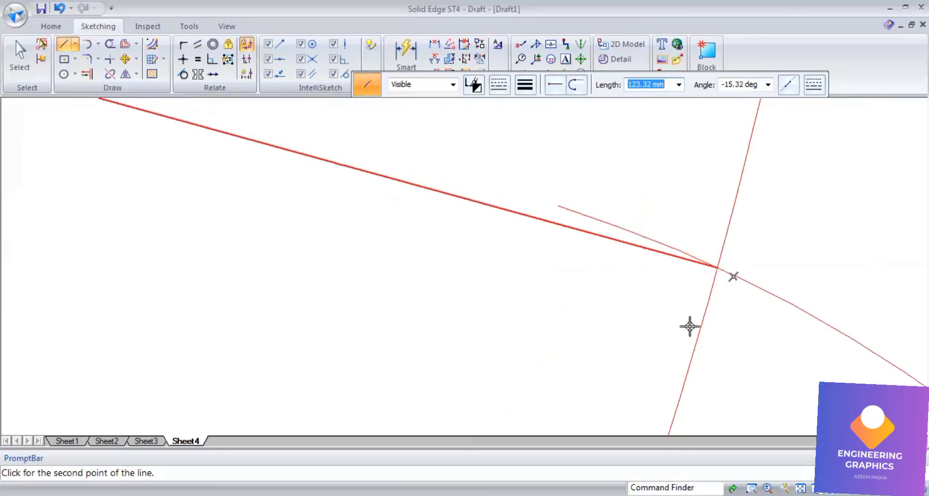
Join the fourth, third and second cut points with straight 0.50 mm wide base edges, snapping exactly to each intersection
scroll(619, 315, "down", 4)
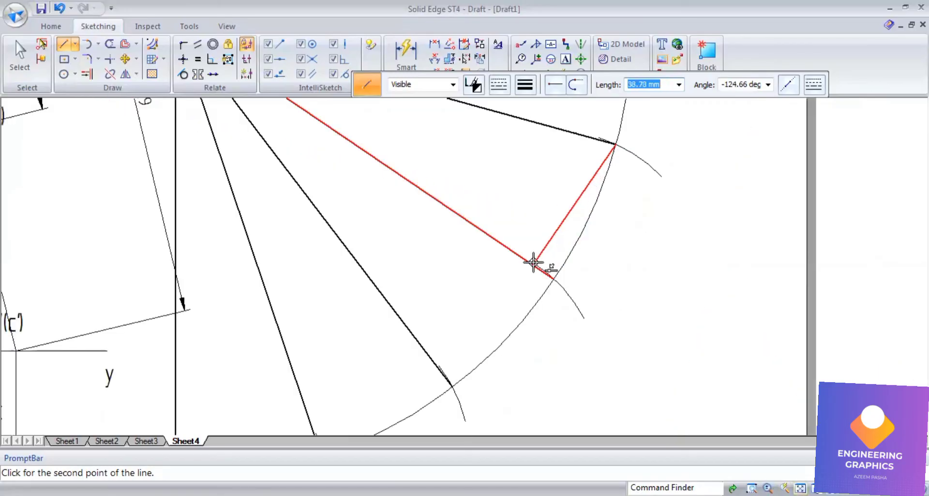
left_click(552, 280)
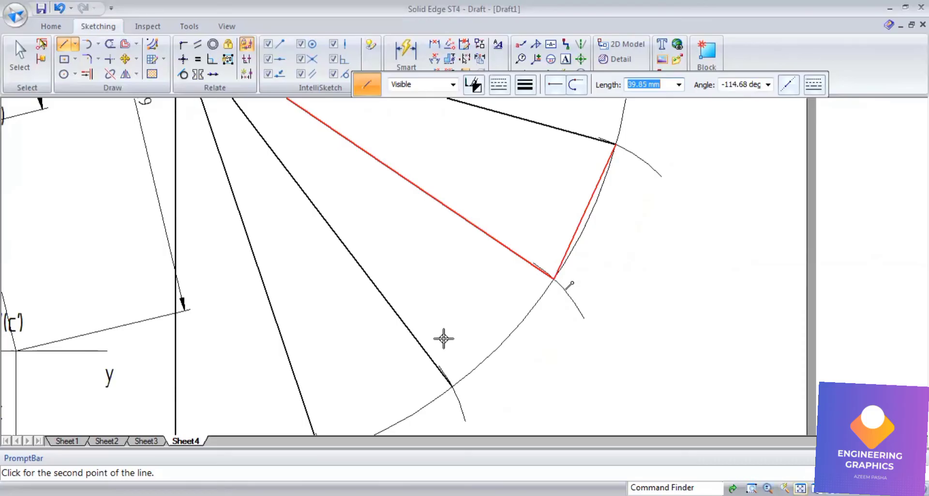
left_click(448, 385)
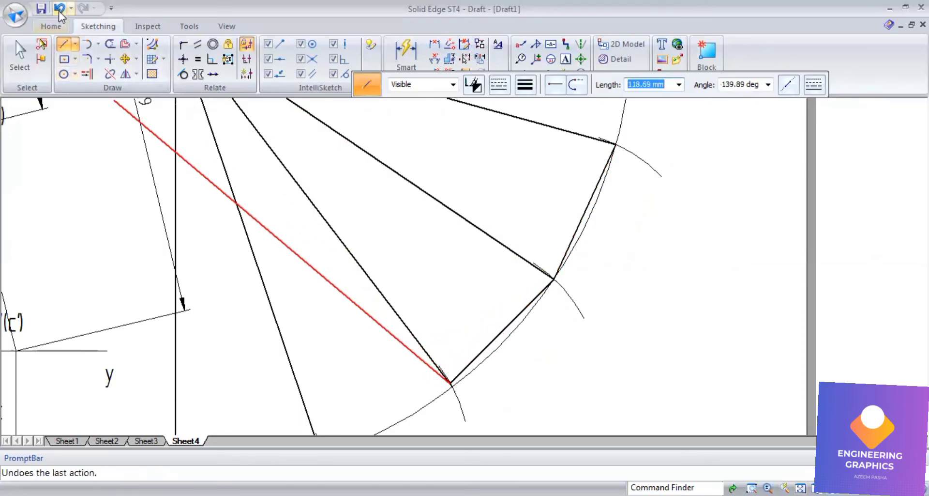
key("ctrl+z")
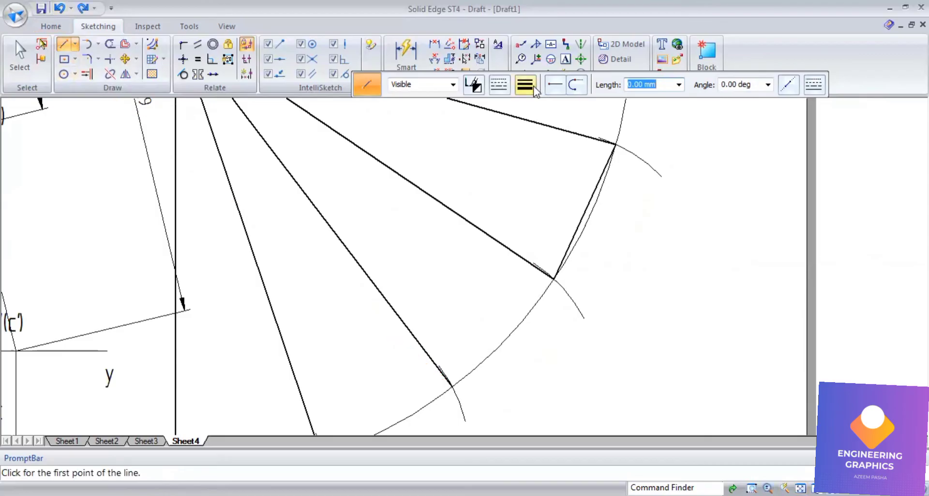
left_click(525, 84)
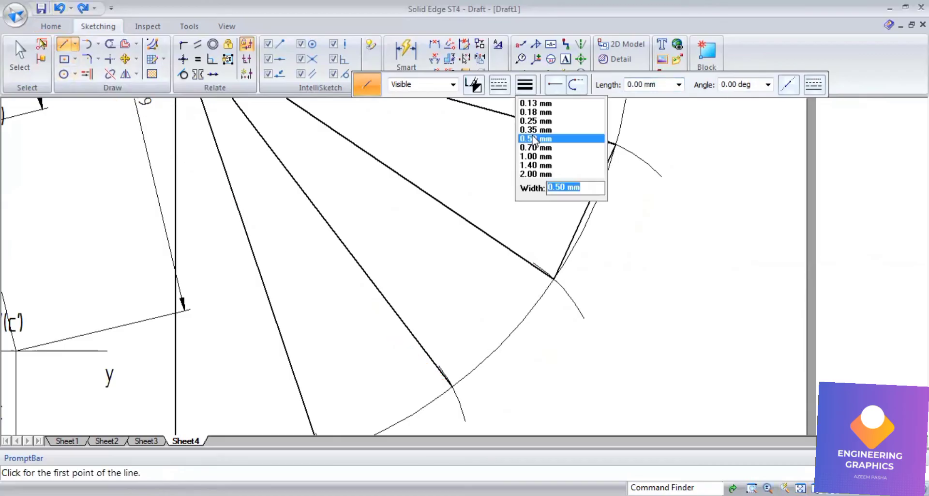
left_click(554, 280)
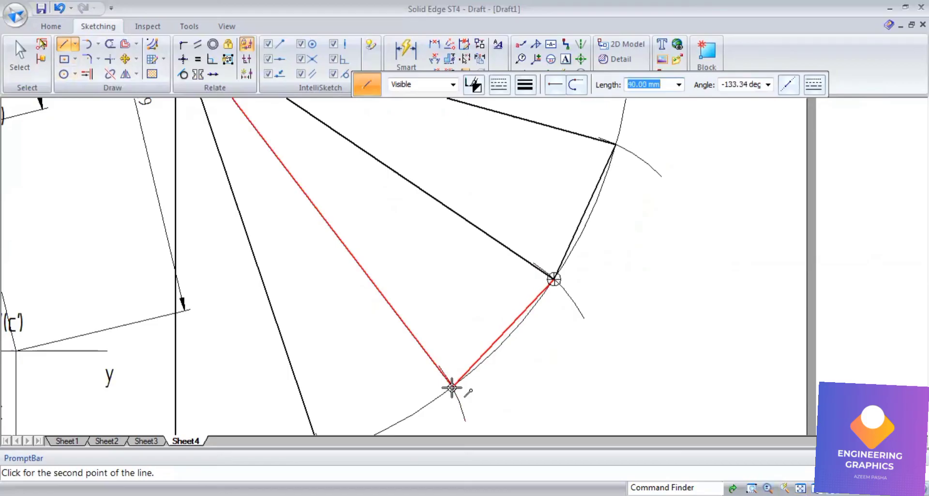
scroll(450, 384, "up", 2)
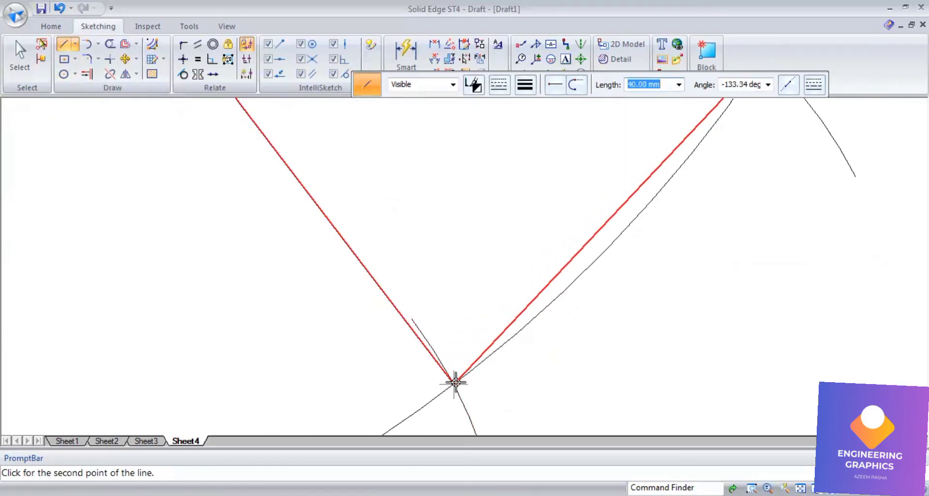
left_click(454, 384)
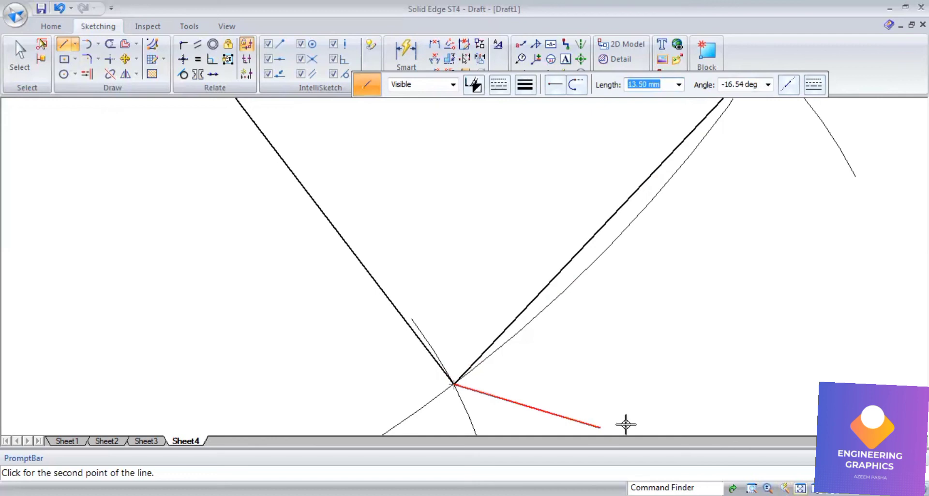
Continue the straight base edges from the second cut point through the first cut point to A
scroll(491, 363, "down", 3)
scroll(470, 295, "up", 2)
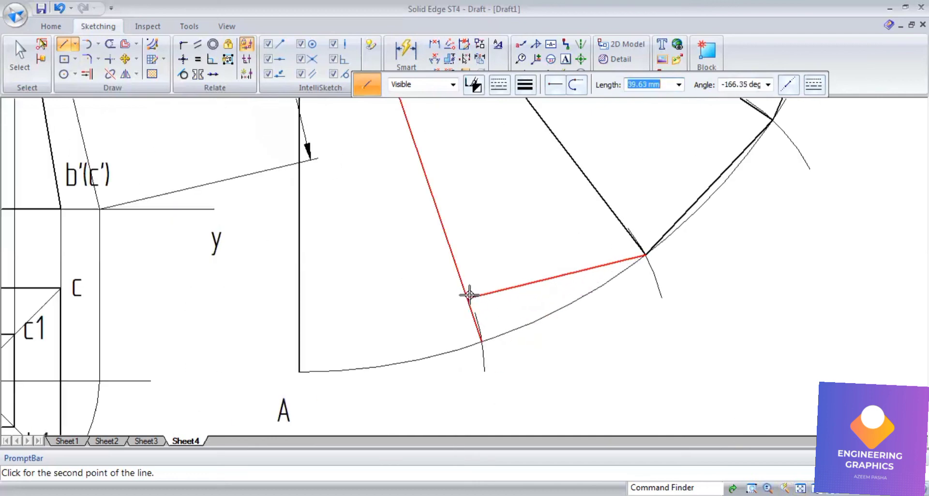
left_click(480, 339)
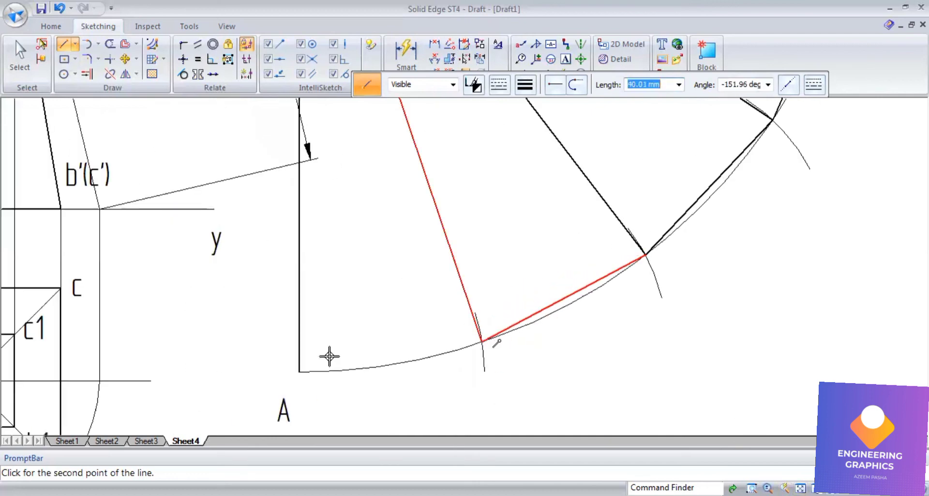
left_click(299, 371)
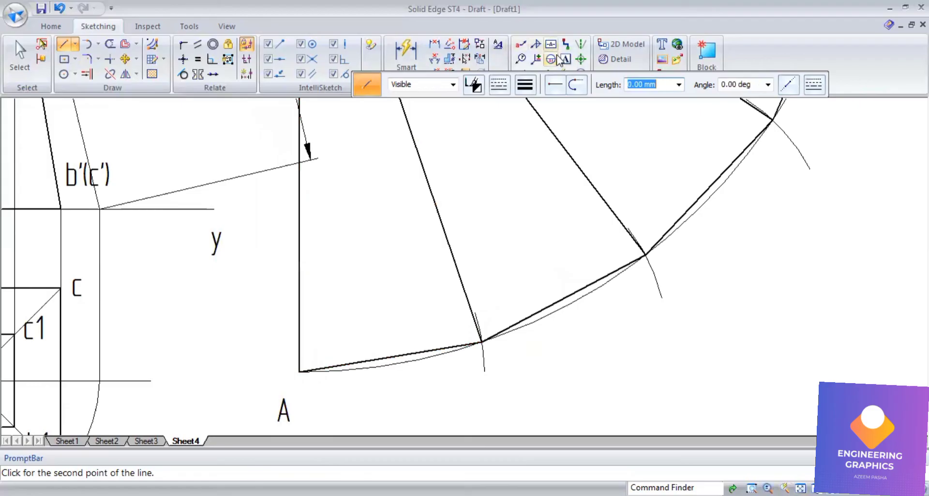
Label the four cut points along the large arc B, C, D and A, in order from the existing A
left_click(489, 342)
type("B")
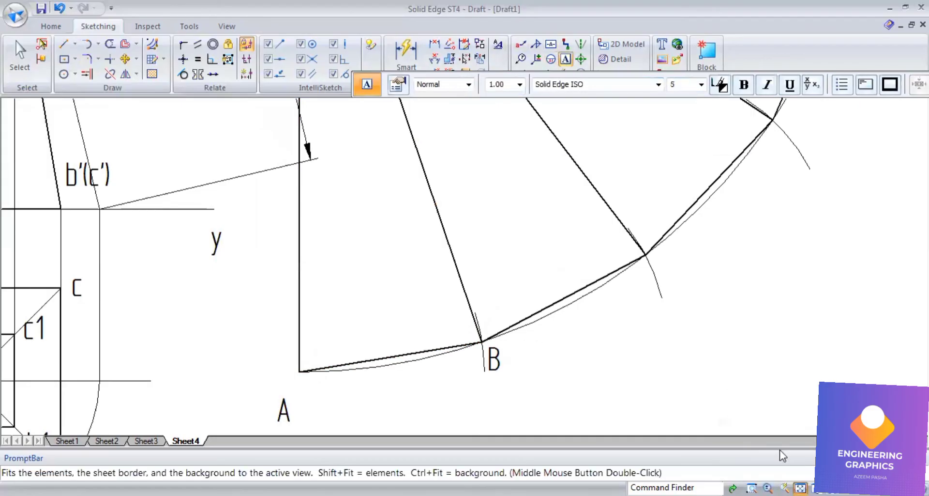
scroll(567, 314, "down", 3)
left_click(553, 326)
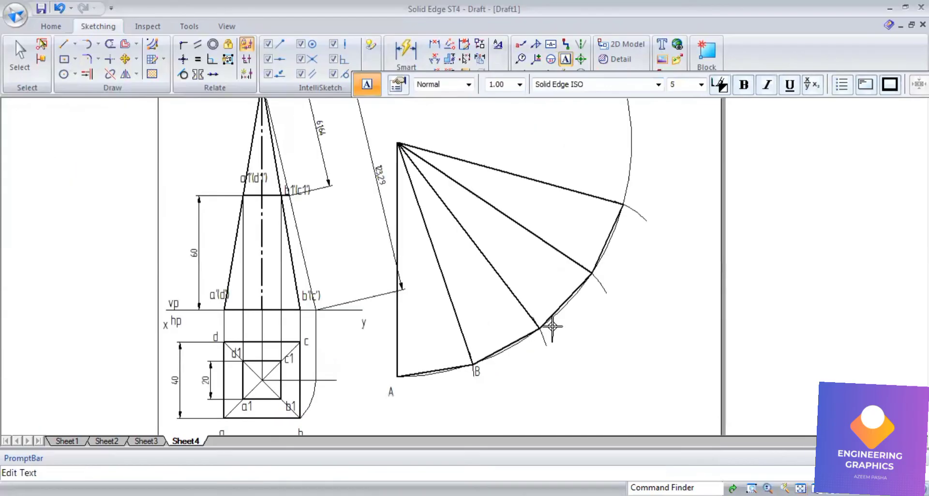
left_click(553, 327)
type("C")
left_click(603, 267)
type("D")
type("A")
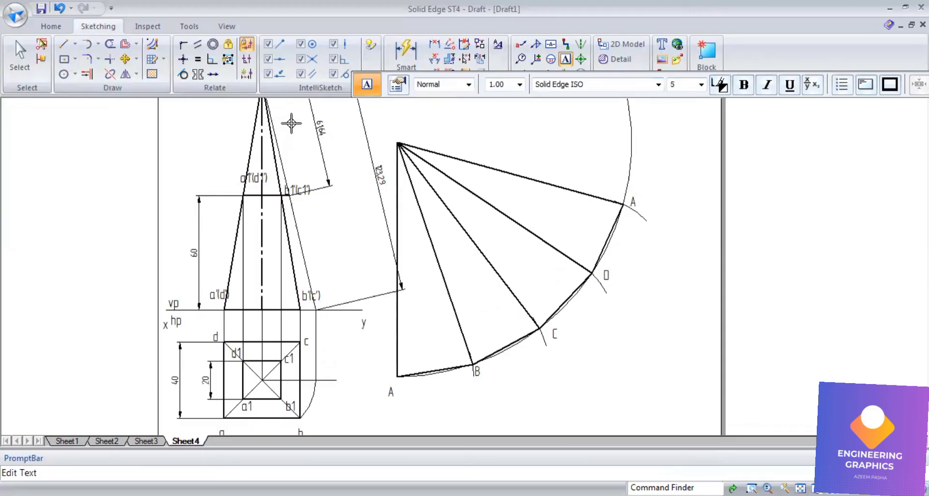
Draw a 0.13 mm wide arc of radius 61.64 mm centred on the development's apex, spanning from the first to the last radial edge
left_click(99, 44)
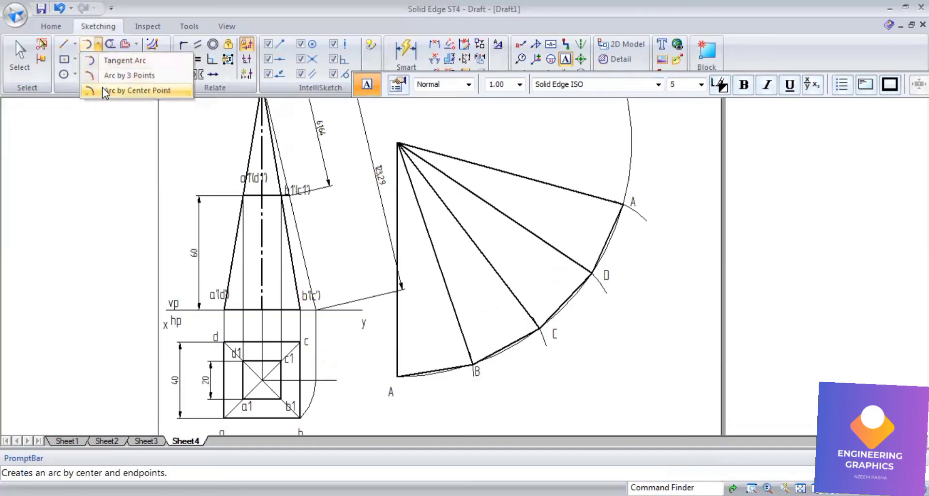
left_click(525, 85)
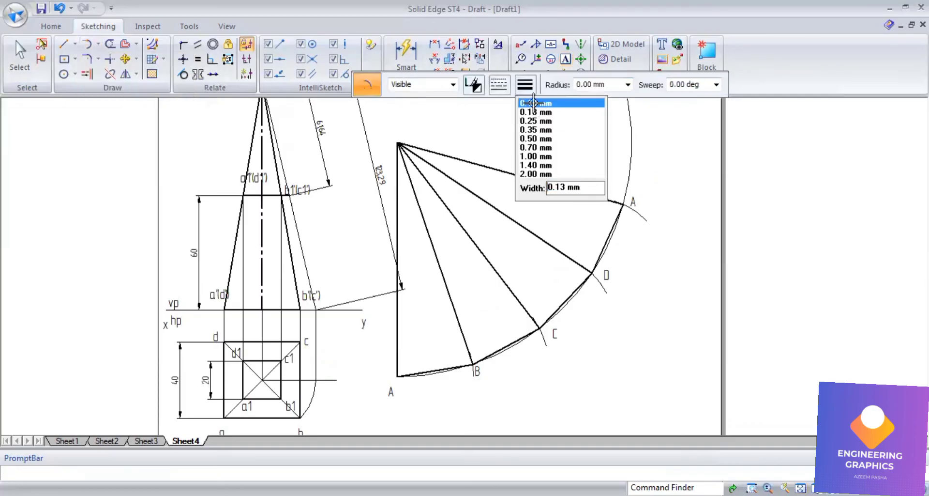
left_click(534, 102)
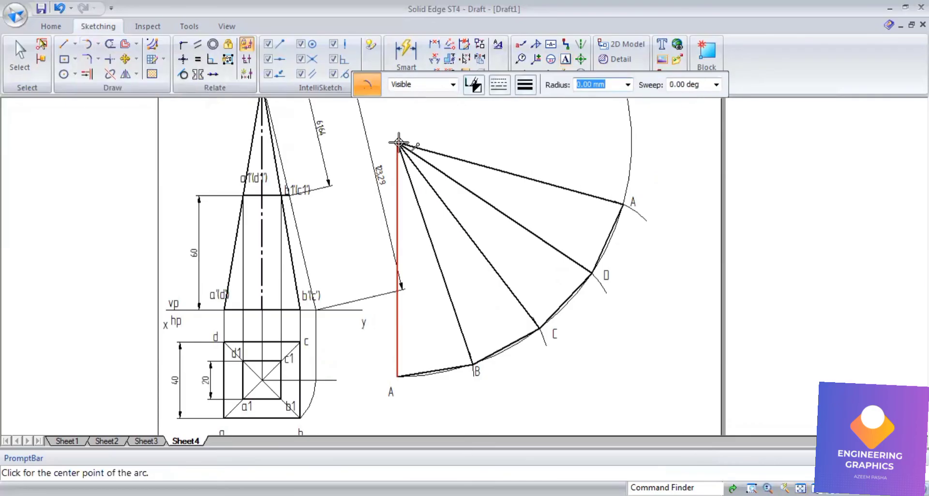
left_click(399, 143)
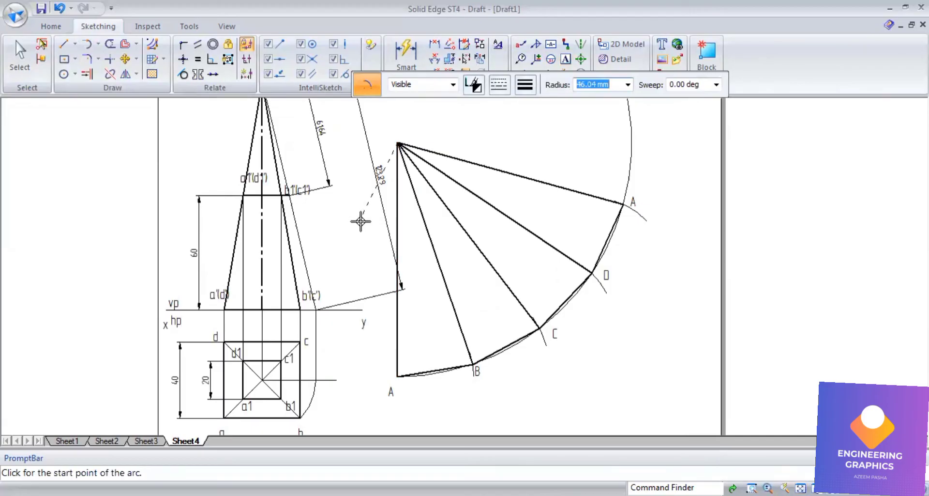
type("61.64")
key("Tab")
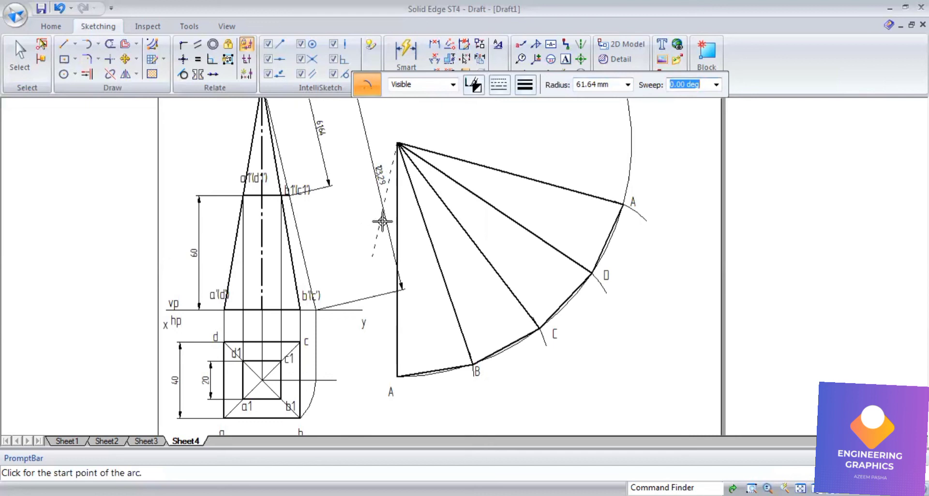
left_click(398, 225)
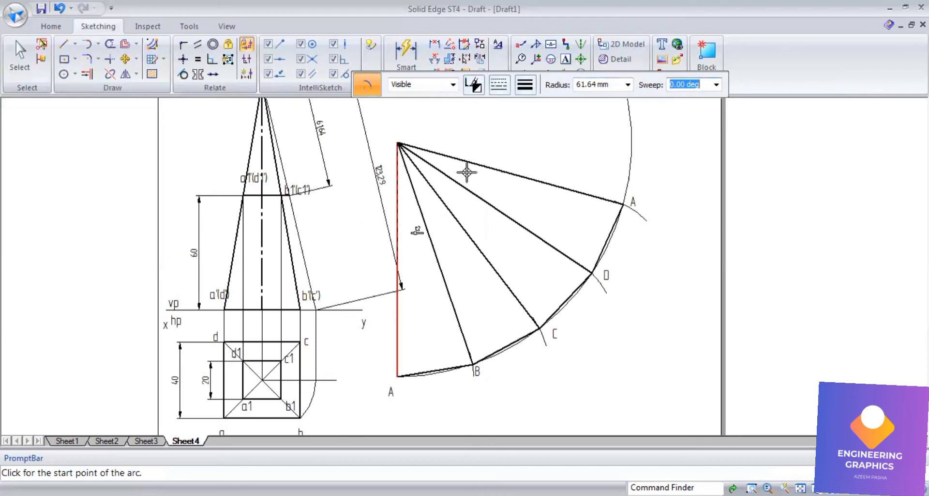
right_click(579, 133)
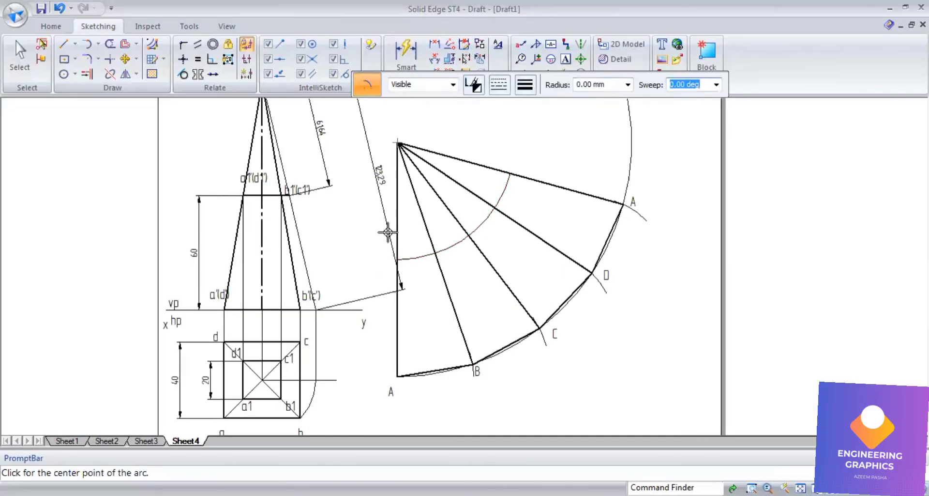
Label the inner arc's intersections with the radial edges A1, B1, C1, D1 and A1, in order from the vertical edge
left_click(566, 59)
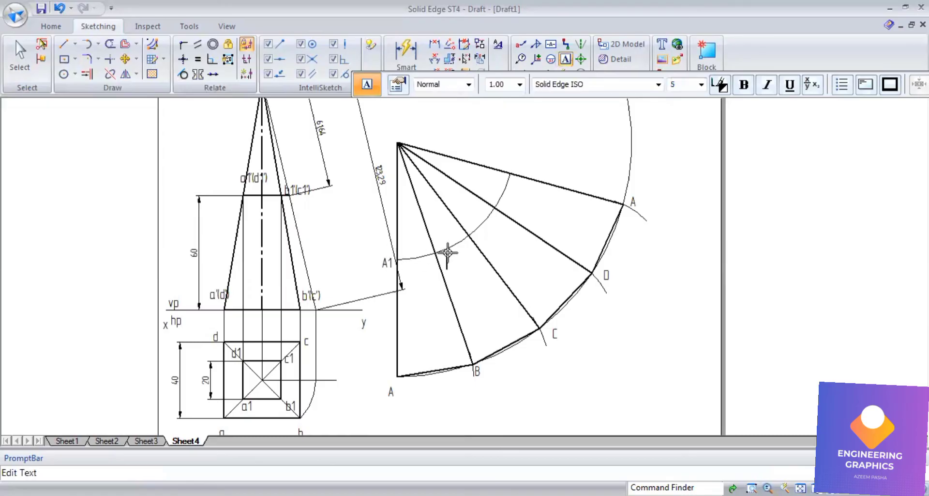
left_click(448, 253)
type("B1")
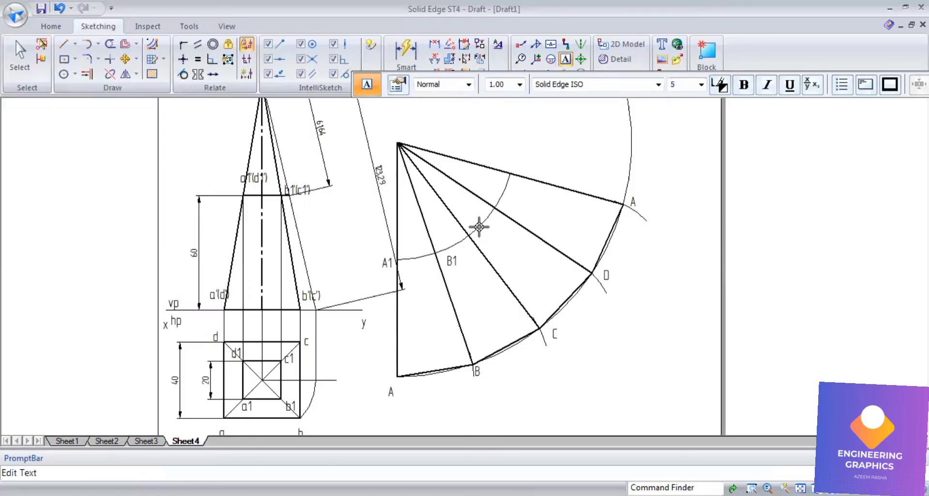
left_click(481, 227)
type("C1")
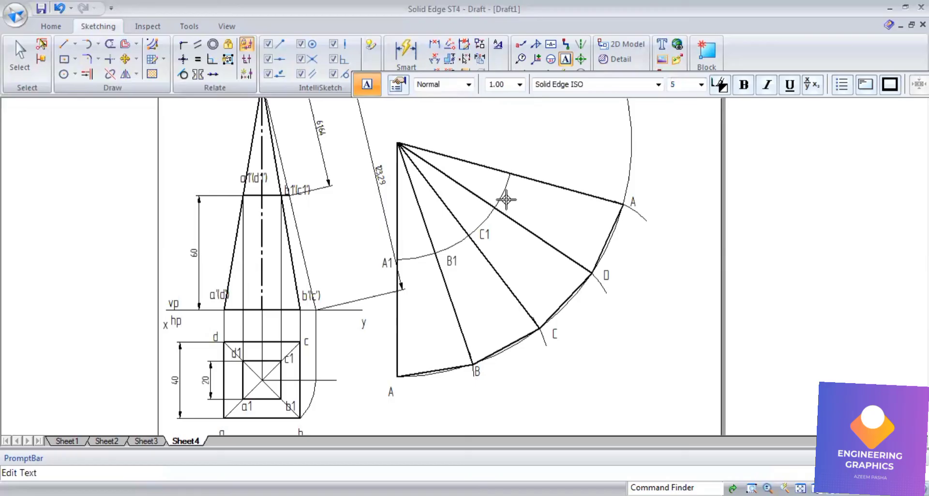
left_click(506, 199)
type("D1")
left_click(514, 154)
type("A1")
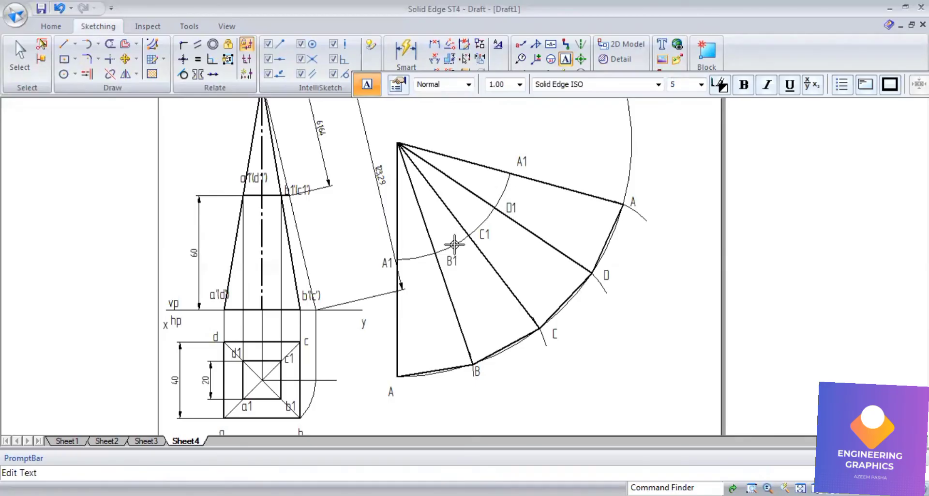
Set the line width of the inner arc through the A1 to D1 points to 0.50 mm
left_click(19, 65)
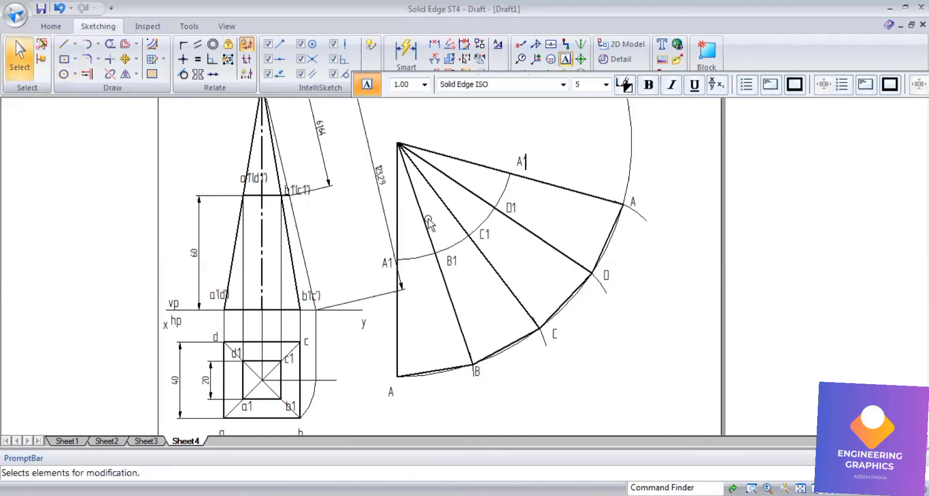
left_click(526, 87)
left_click(543, 138)
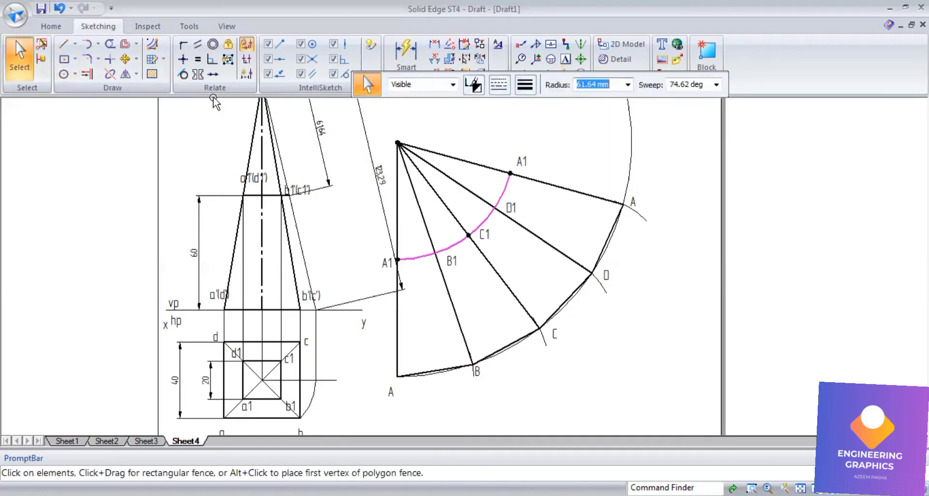
Split the five radial edges of the development at their intersections with the inner arc
left_click(115, 76)
left_click(397, 208)
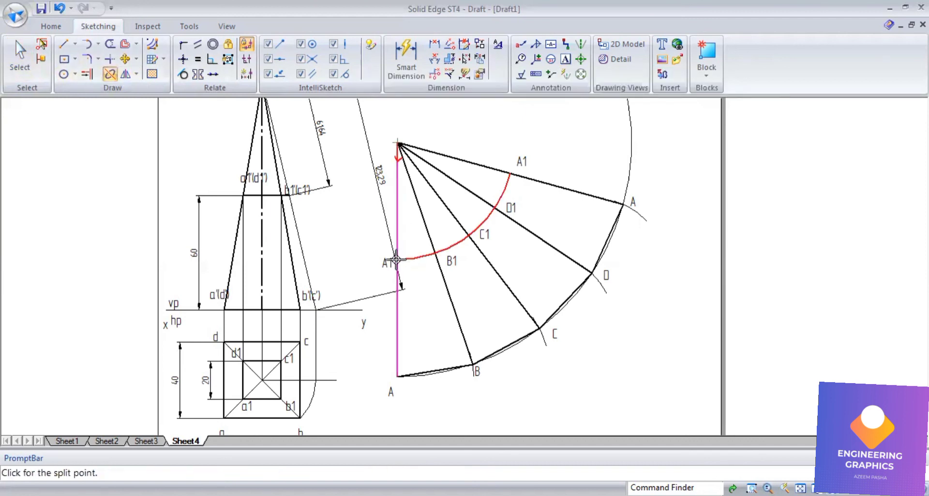
left_click(395, 260)
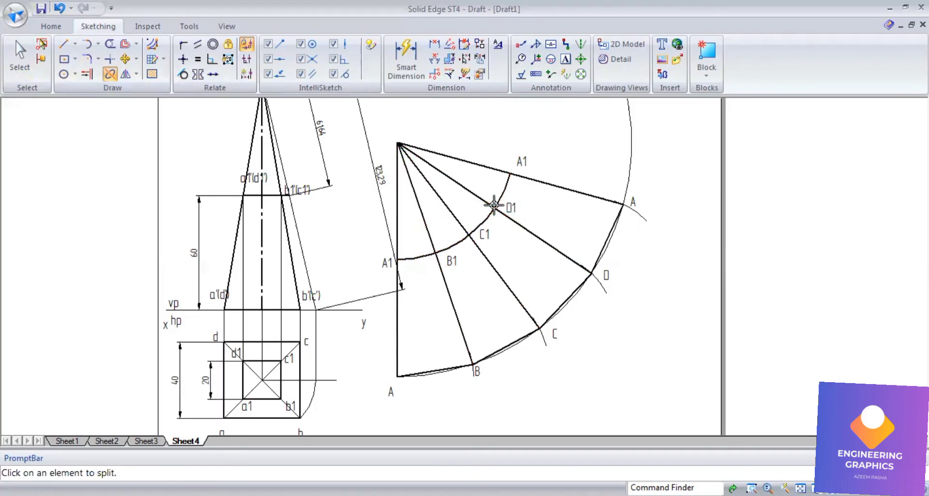
left_click(499, 169)
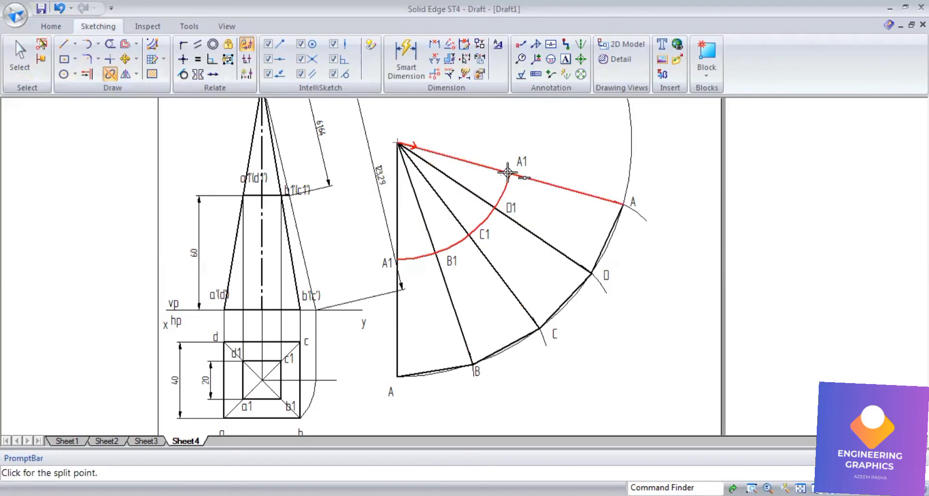
left_click(508, 171)
key("Escape")
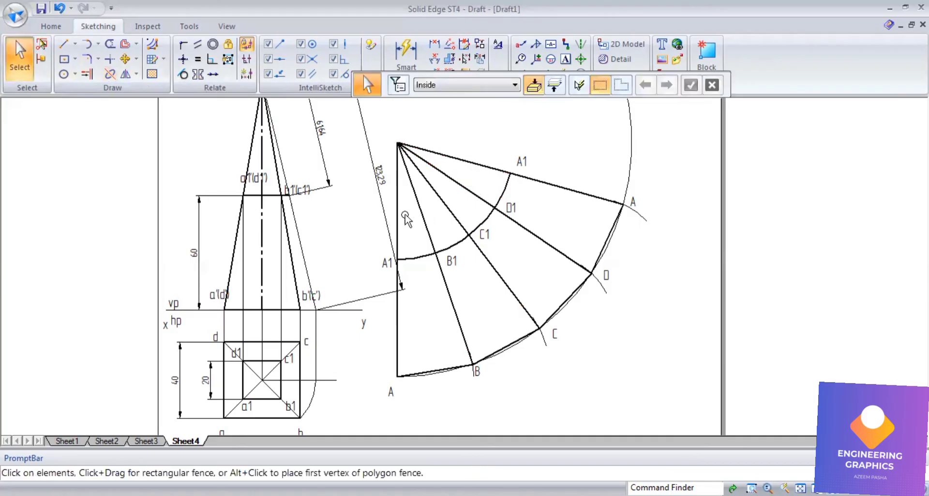
Change the five radial segments between the apex and the inner arc to a thin construction line width
left_click(398, 216)
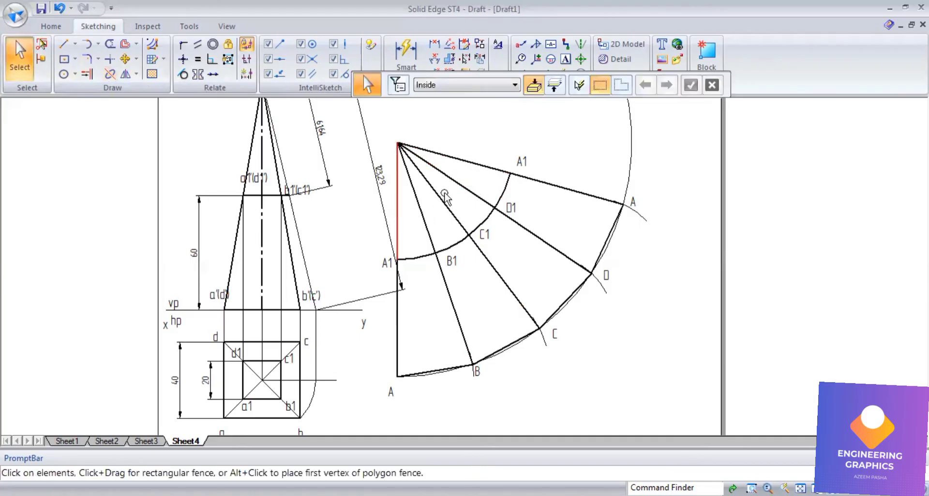
left_click(418, 205, "ctrl")
left_click(440, 197, "ctrl")
left_click(459, 181, "ctrl")
left_click(474, 162, "ctrl")
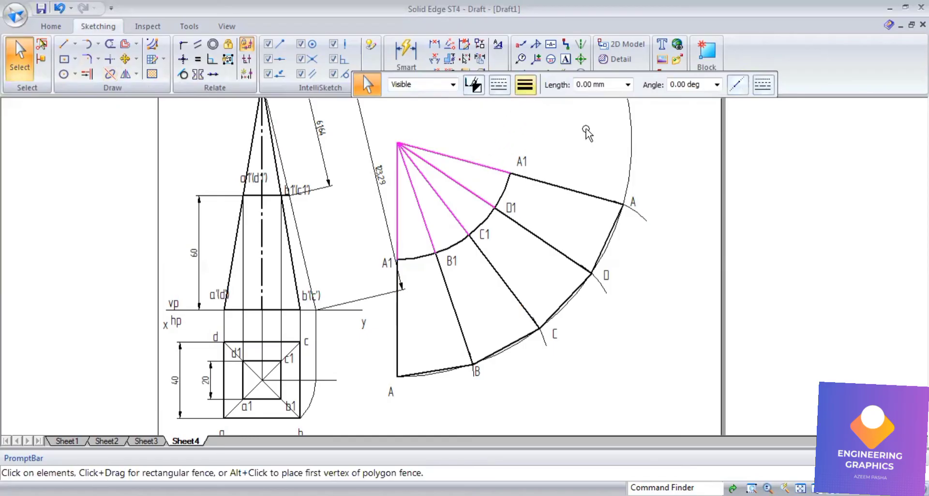
left_click(530, 263)
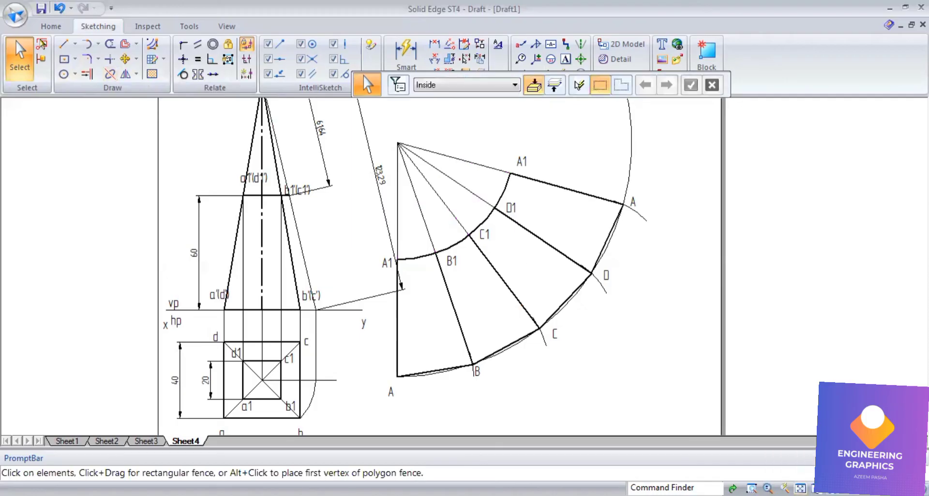